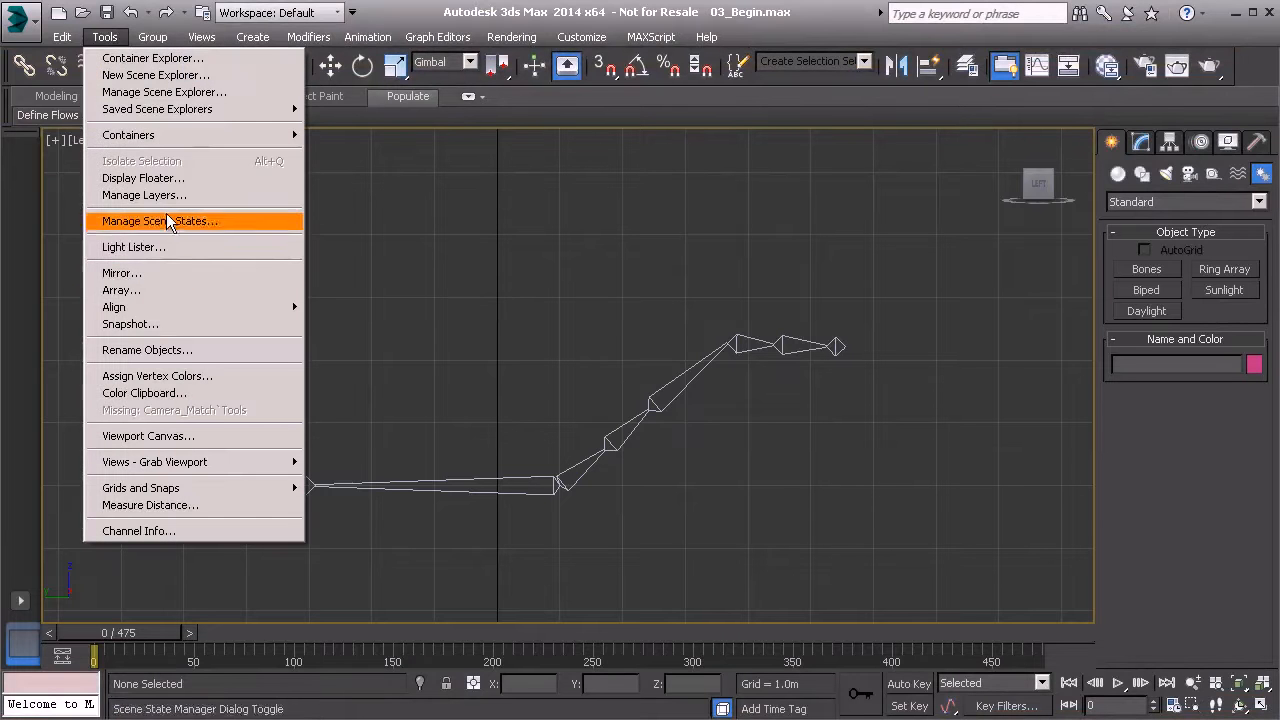
Step: Unhide the Model layer through the layer manager so the creature mesh shows in the Left view
left_click(165, 195)
left_click(183, 366)
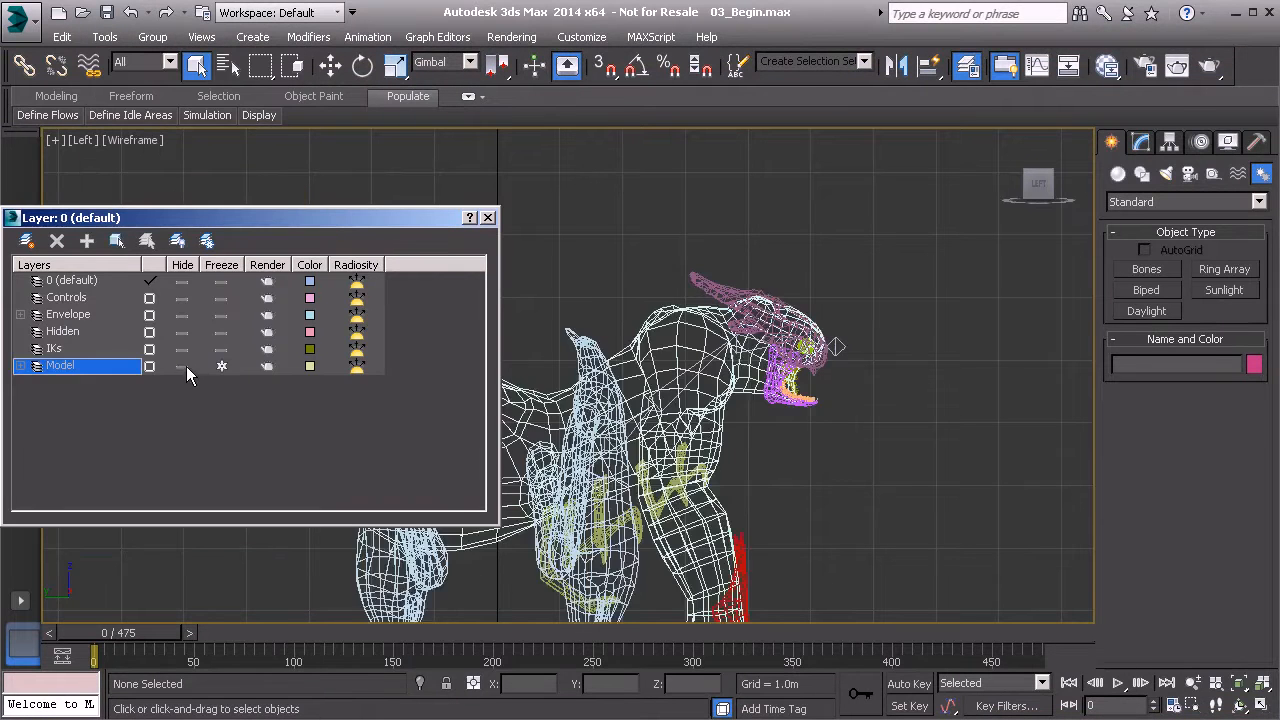
scroll(752, 430, "up", 3)
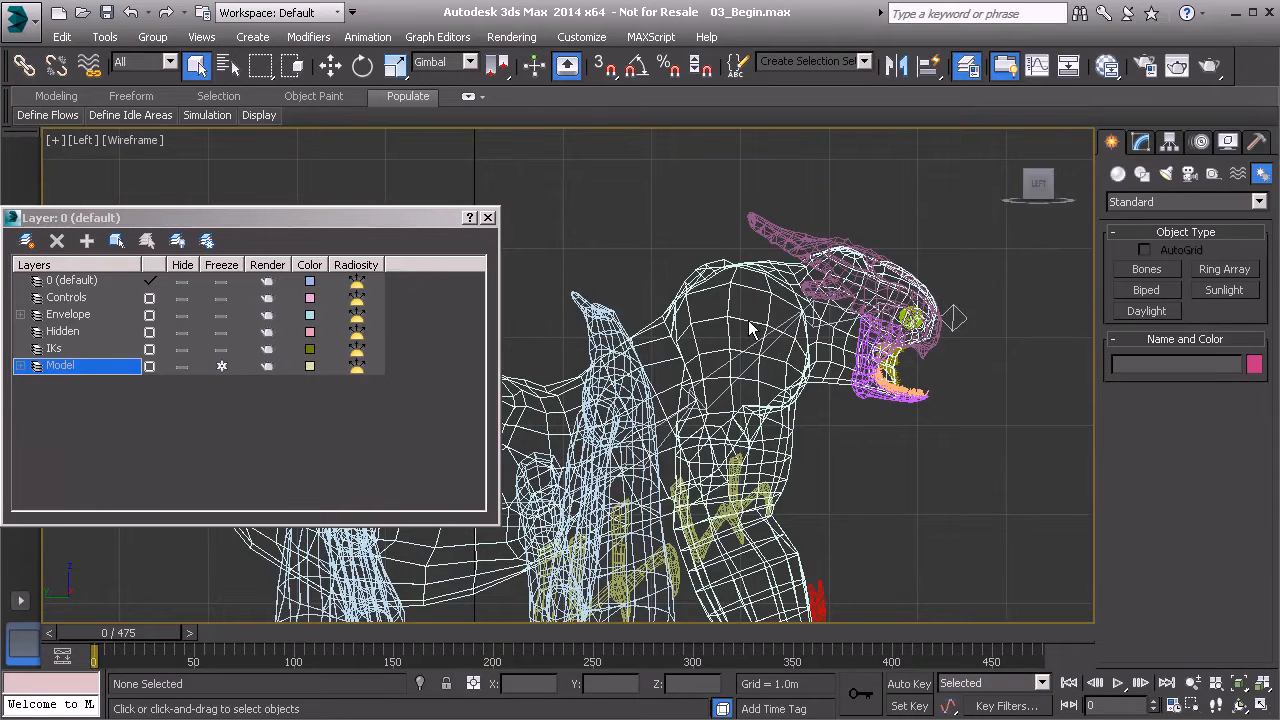
Step: Display the creature shaded instead of wireframe in the Left view, using the Shaded visual style
key("F3")
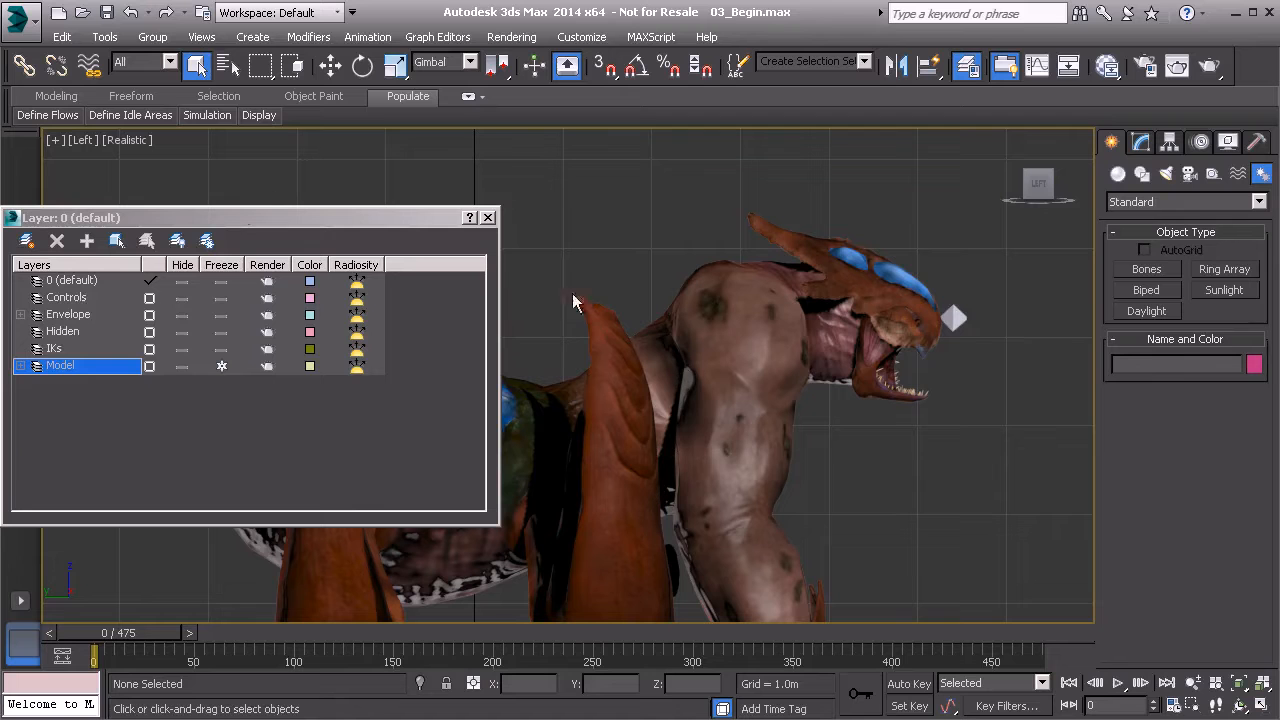
left_click(134, 145)
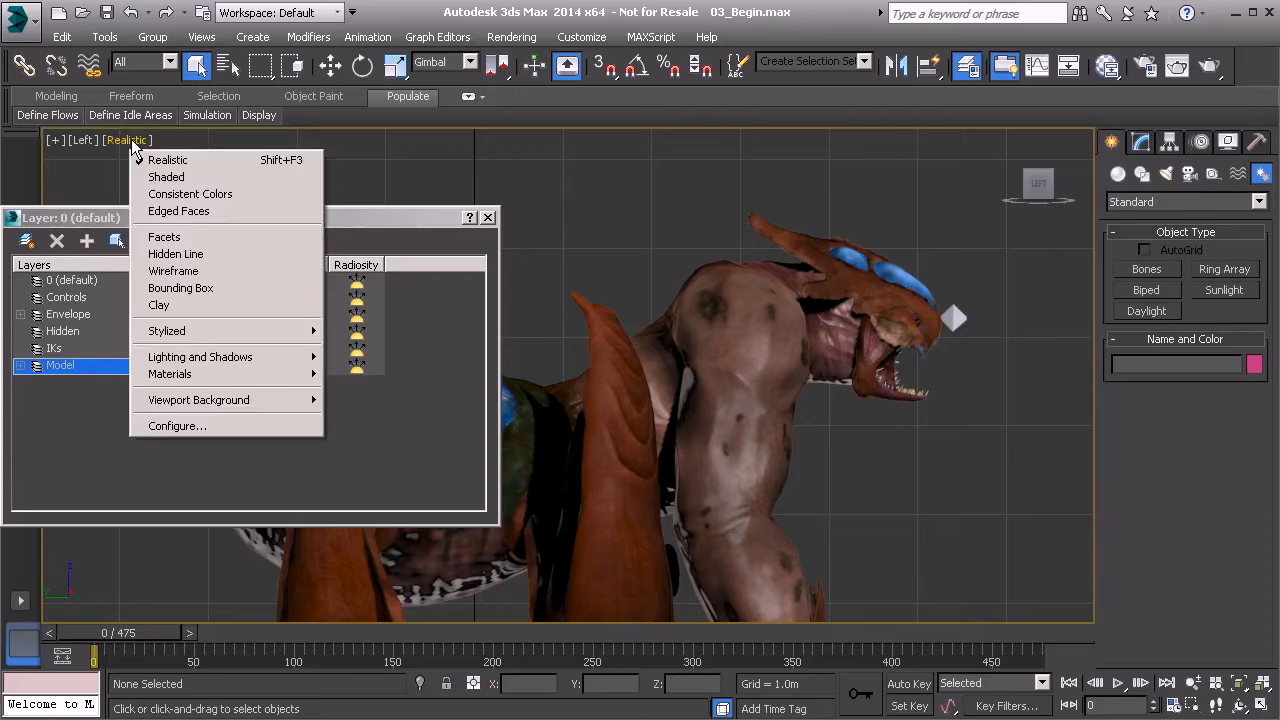
left_click(181, 176)
middle_click_drag(776, 354, 787, 298)
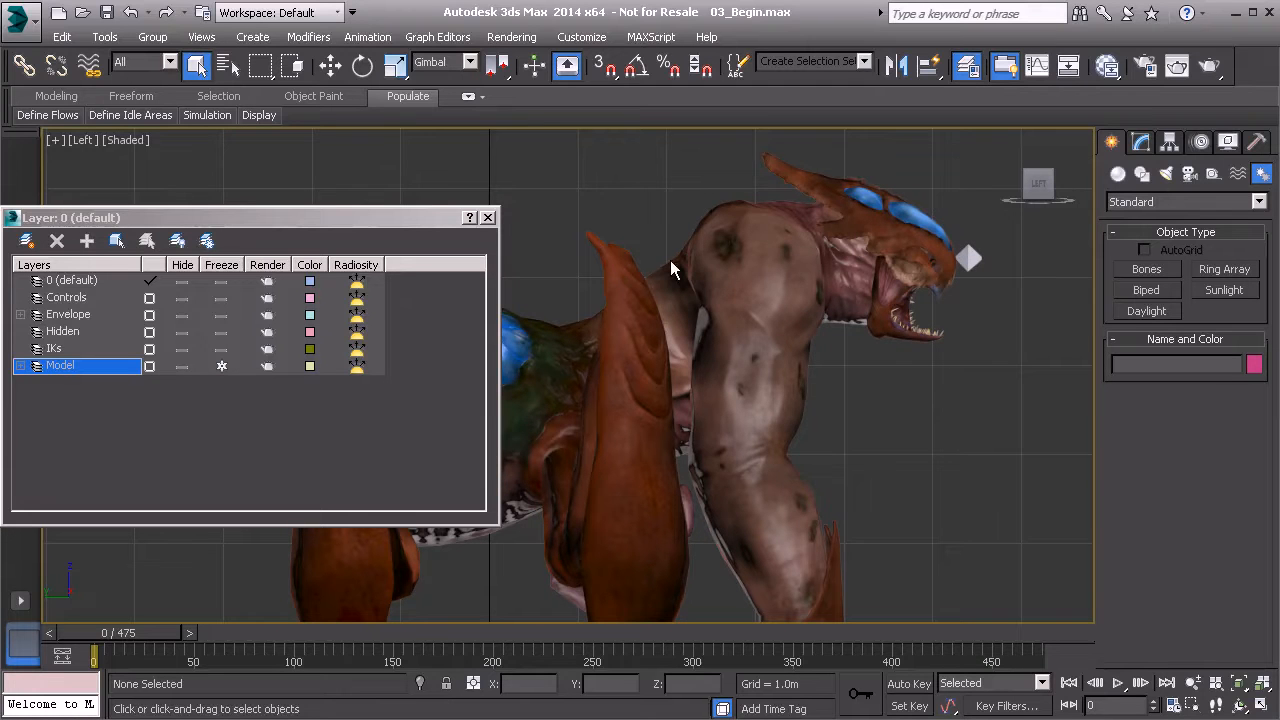
Step: Return to the four-view layout and set both the Front and Perspective views to the Shaded visual style
key("alt+w")
left_click(677, 170)
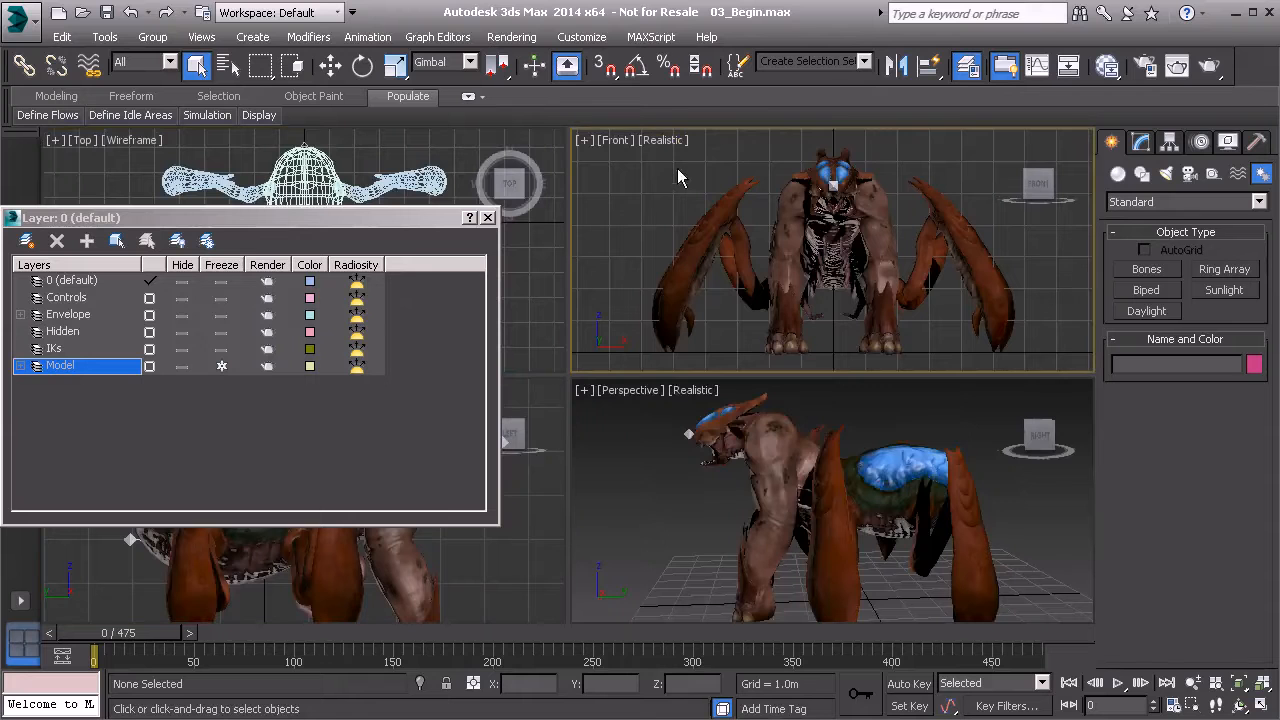
left_click(662, 140)
left_click(690, 175)
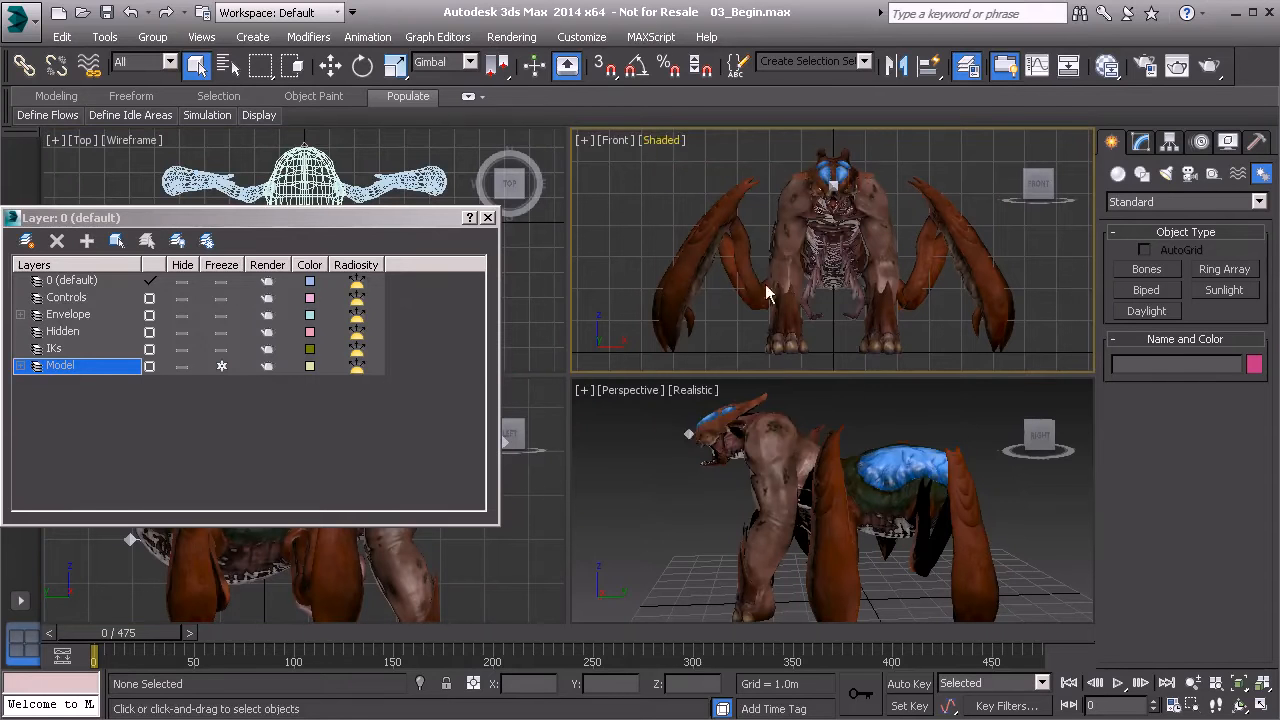
left_click(697, 393)
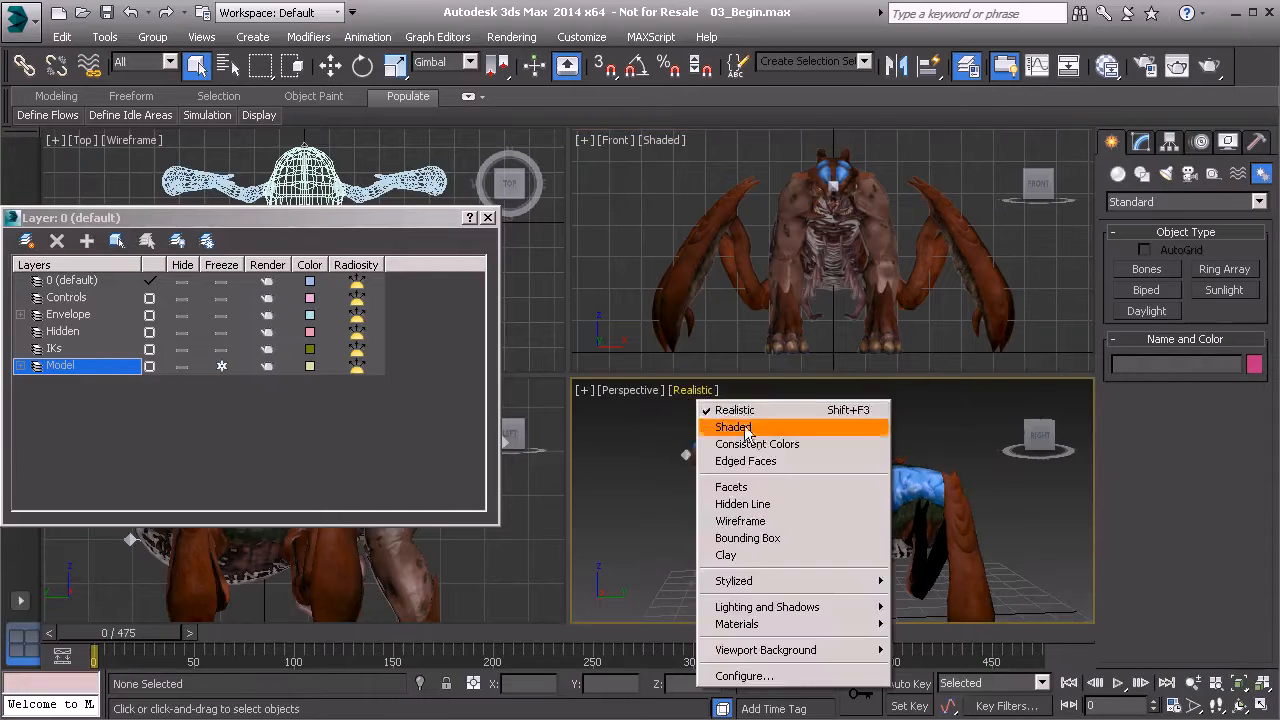
left_click(739, 428)
mouse_move(642, 469)
middle_mouse_down()
mouse_move(727, 434)
mouse_move(674, 466)
middle_mouse_up()
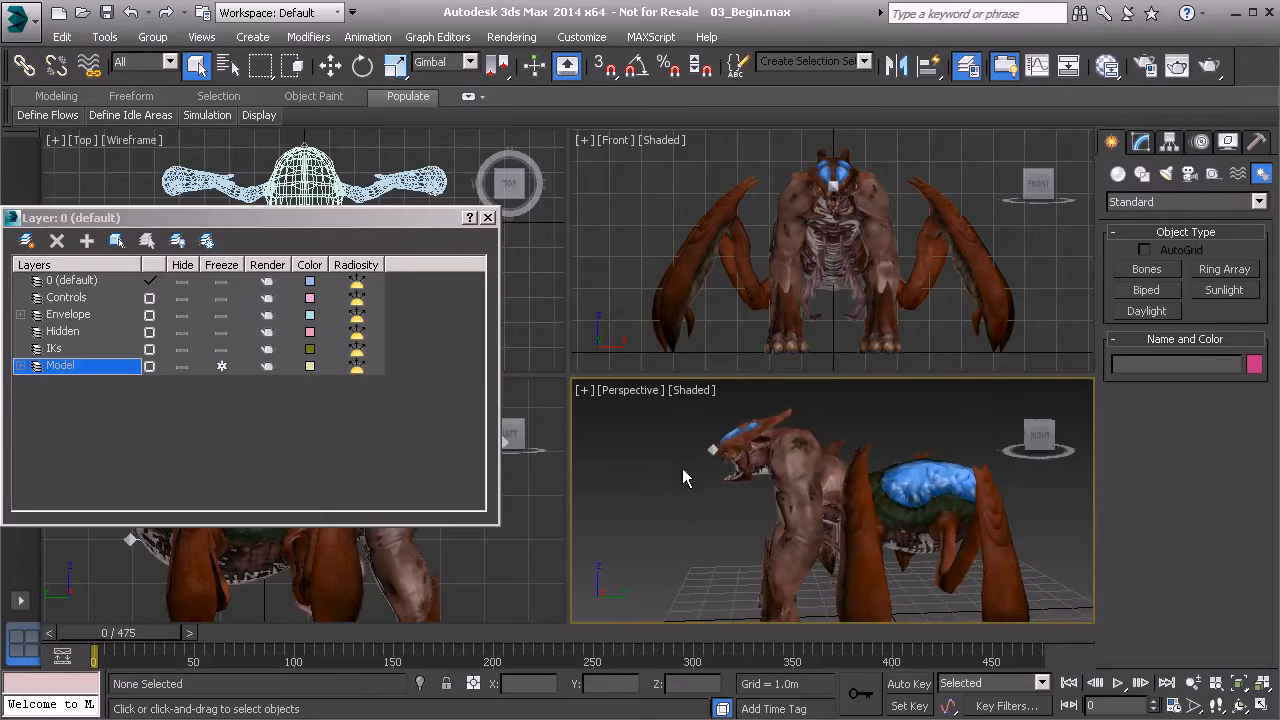
Step: Maximize the Left view, switch it to wireframe and frame the creature's head and jaw closely
left_click(528, 513)
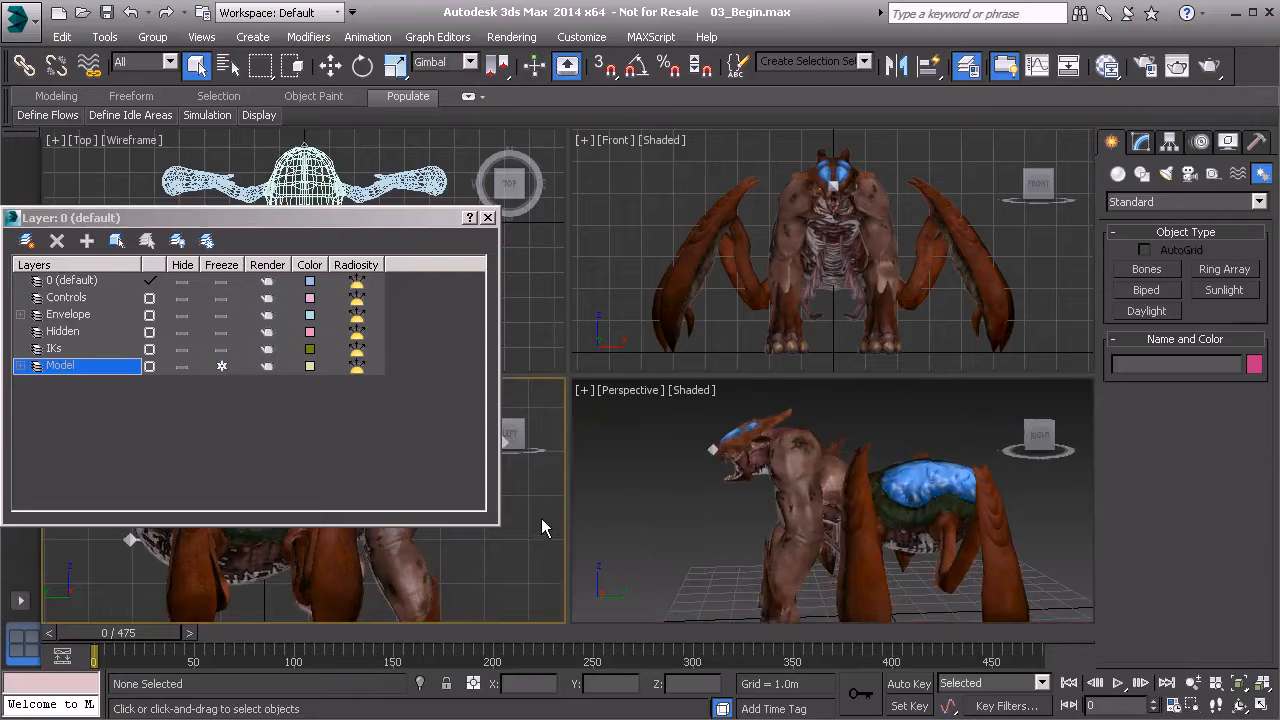
key("alt+w")
mouse_move(793, 318)
middle_mouse_down()
mouse_move(798, 332)
mouse_move(694, 370)
middle_mouse_up()
key("F3")
scroll(725, 362, "up", 2)
scroll(683, 278, "up", 2)
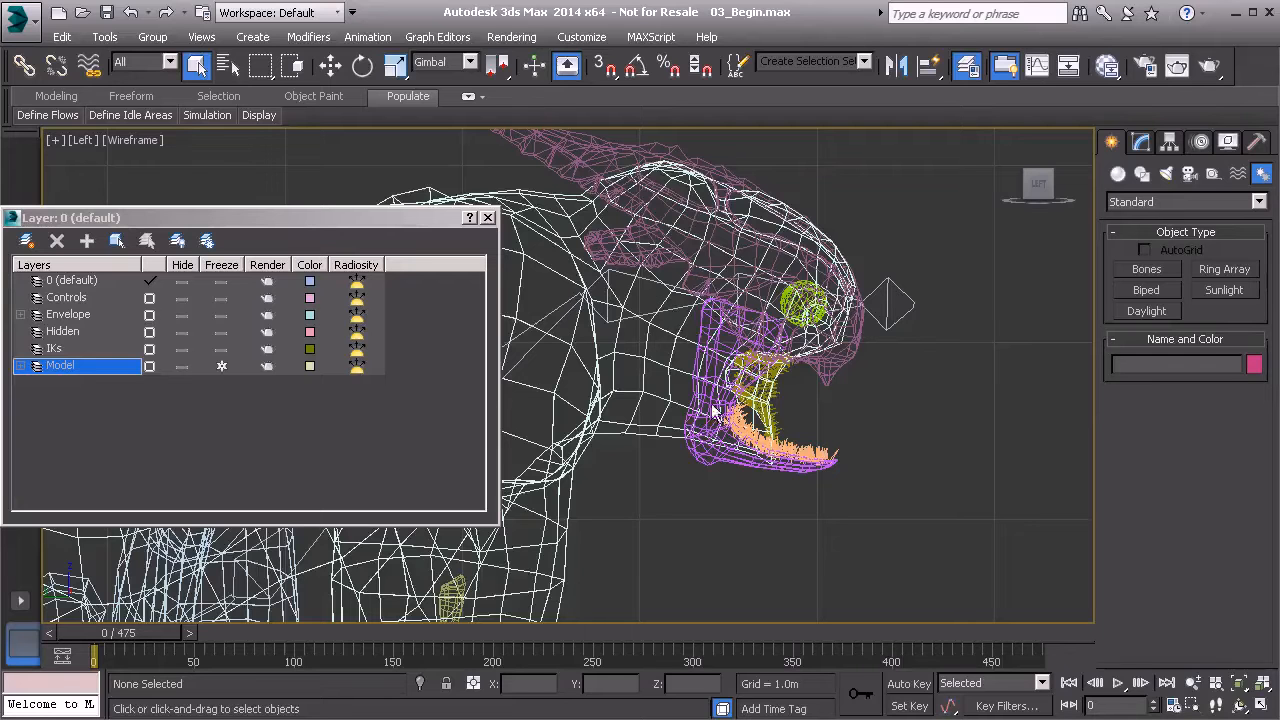
middle_click_drag(678, 308, 705, 313)
scroll(705, 313, "up", 2)
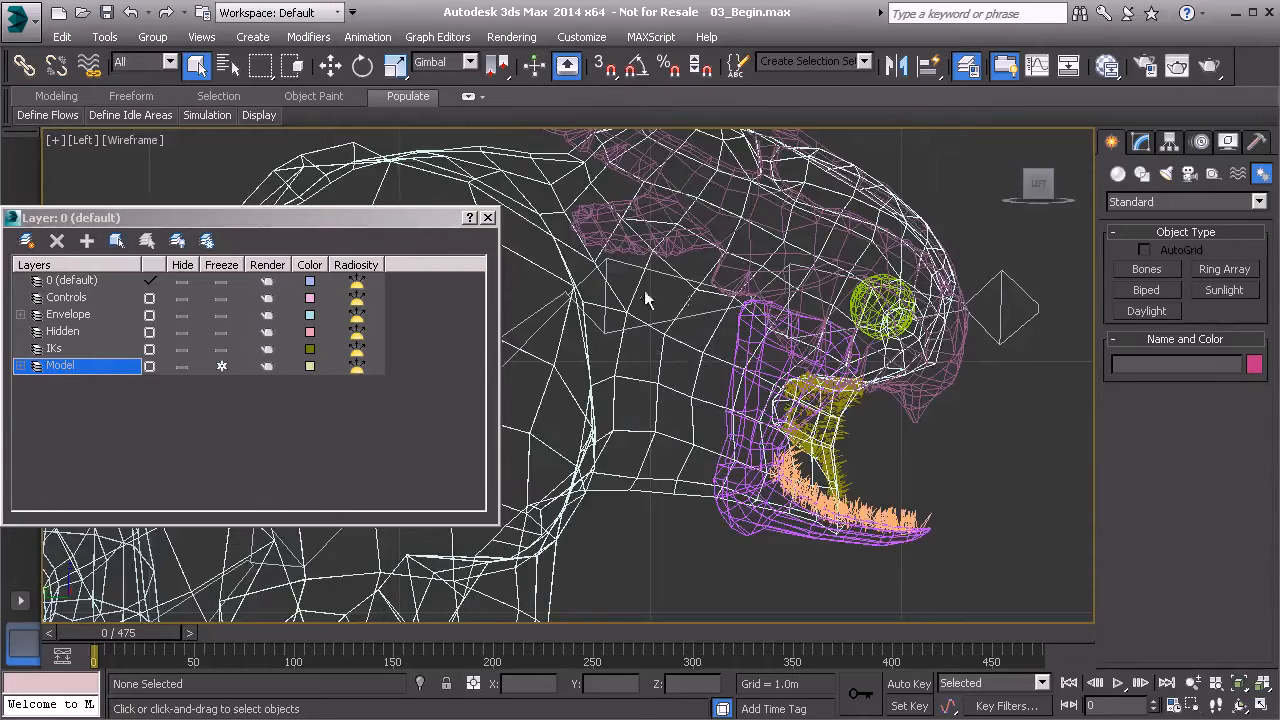
middle_click_drag(667, 290, 628, 252)
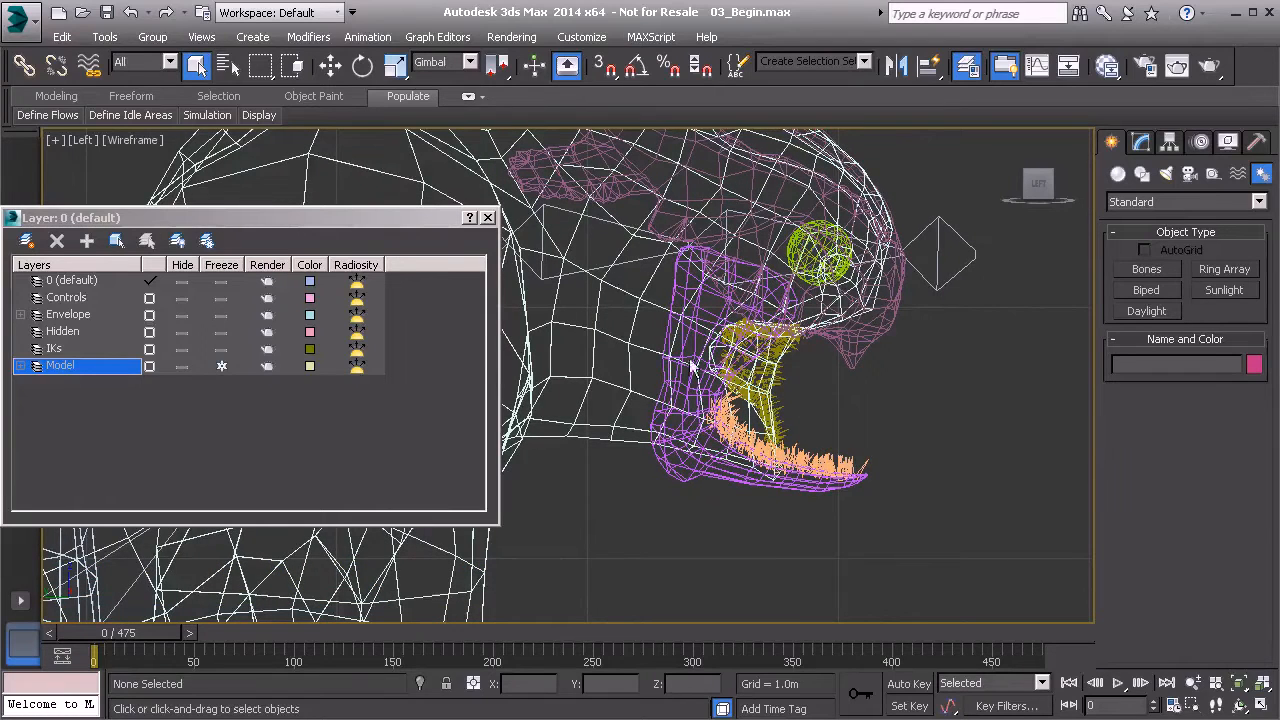
Step: Using Bone Tools, create a jaw bone from the base of the skull to the lower jaw, ending with a nub bone
right_click(908, 403)
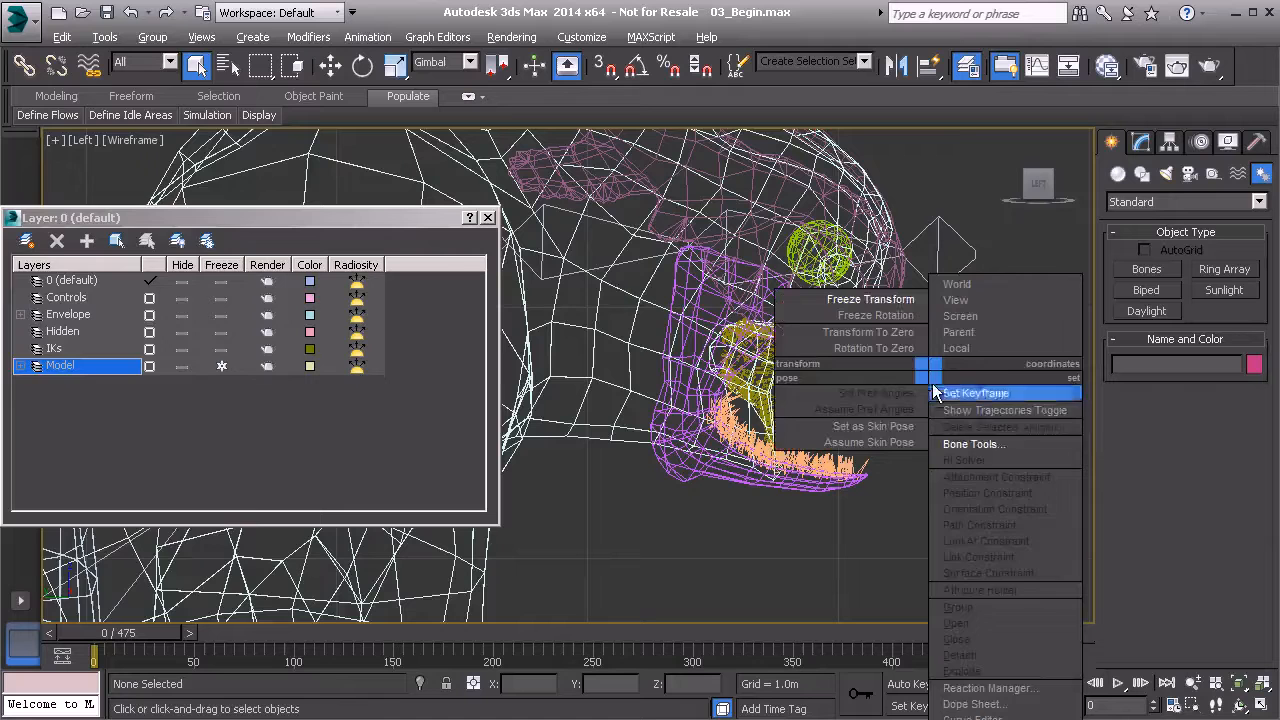
left_click(952, 446)
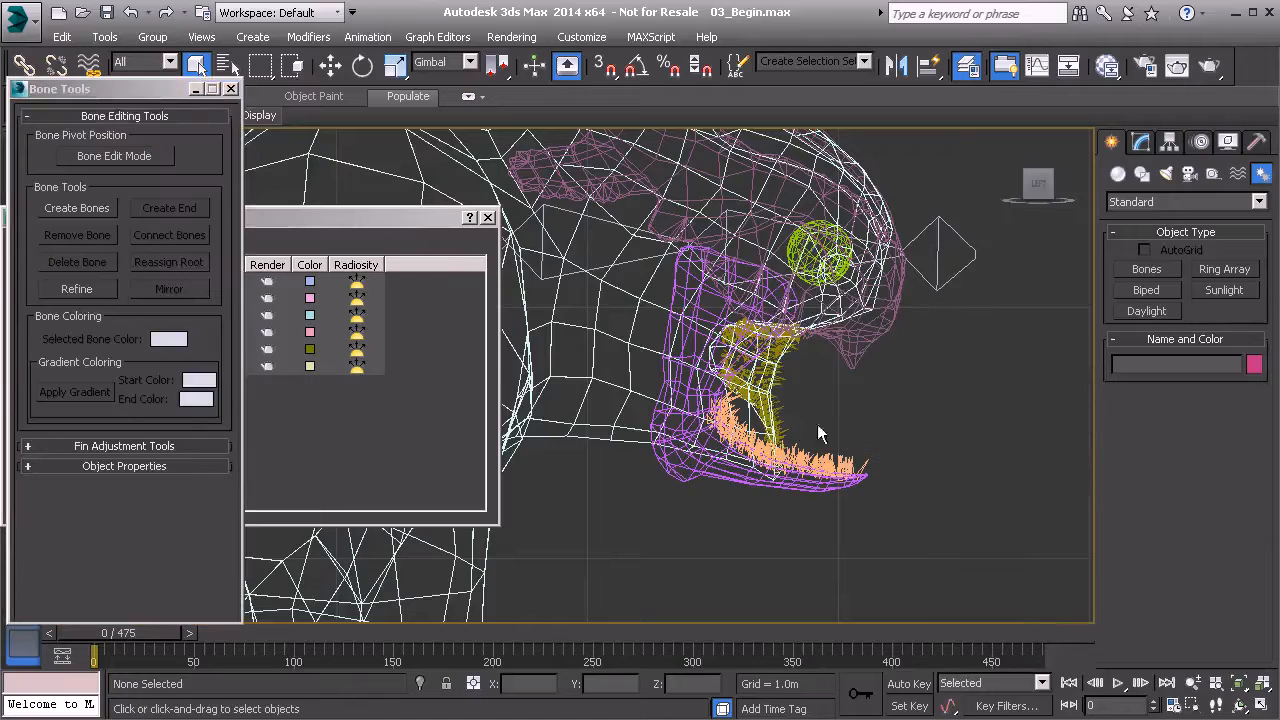
left_click(86, 208)
mouse_move(746, 286)
middle_mouse_down()
mouse_move(694, 300)
mouse_move(722, 282)
middle_mouse_up()
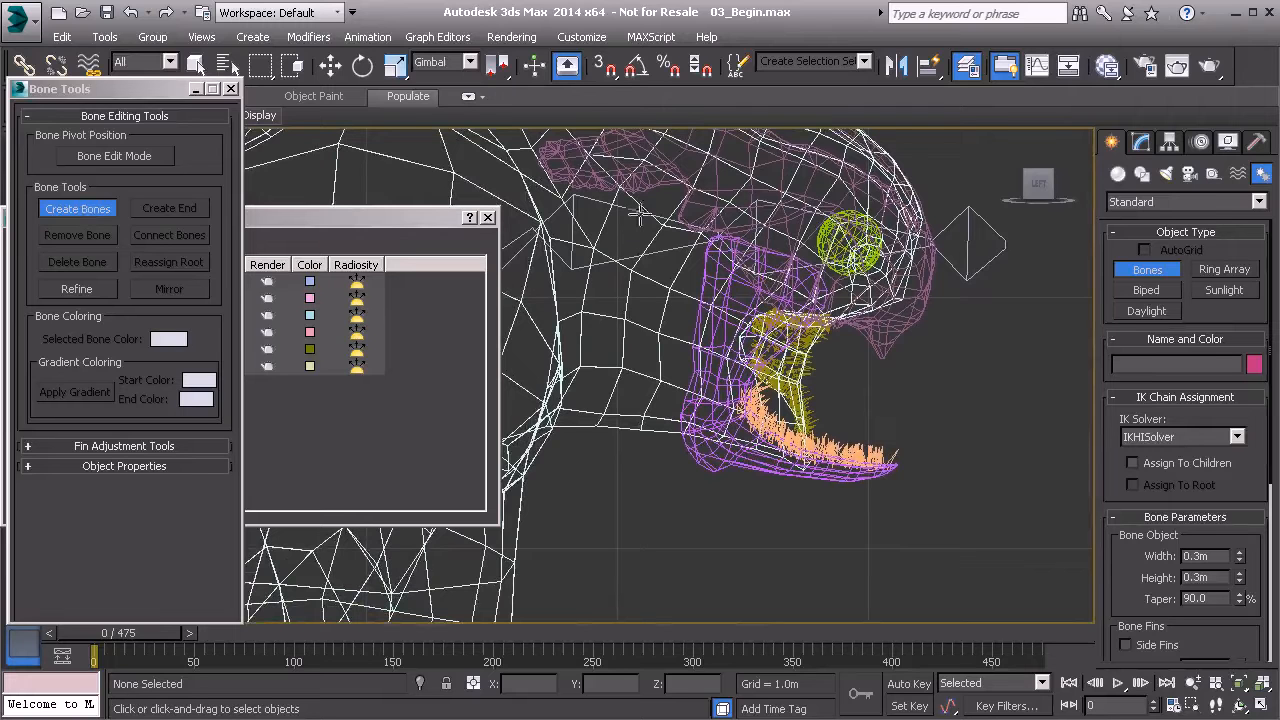
left_click(626, 227)
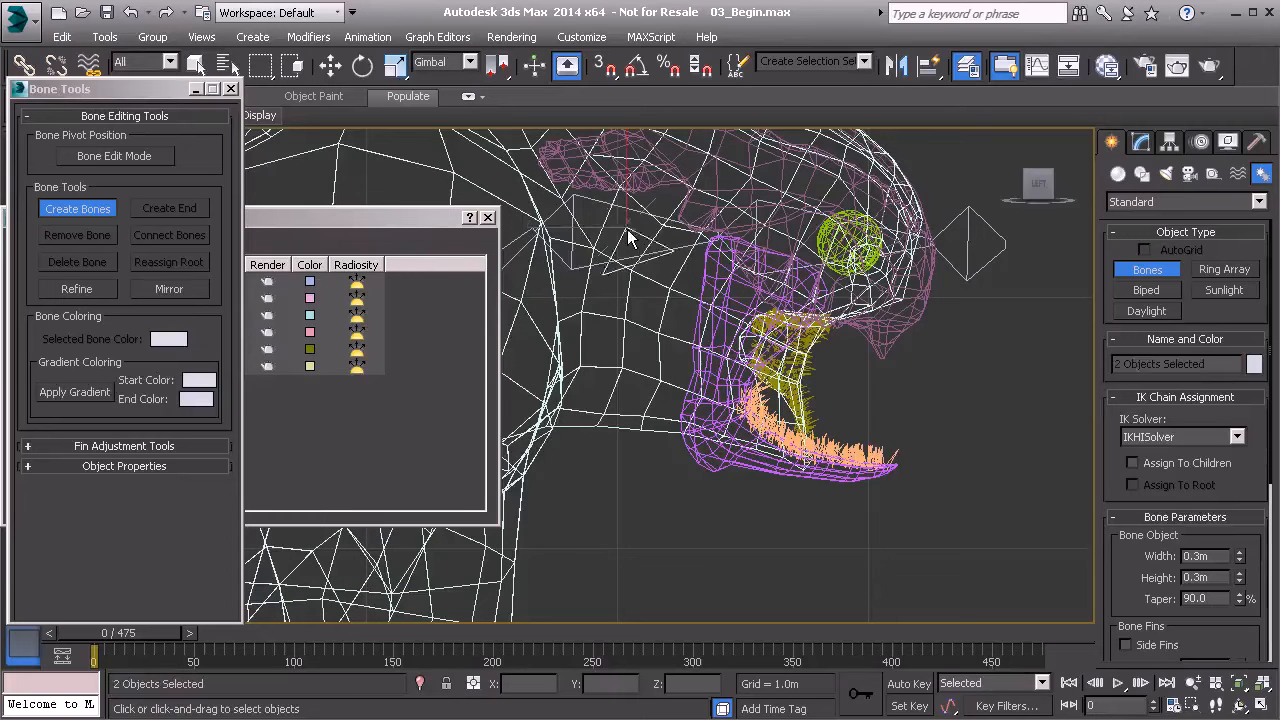
left_click(808, 460)
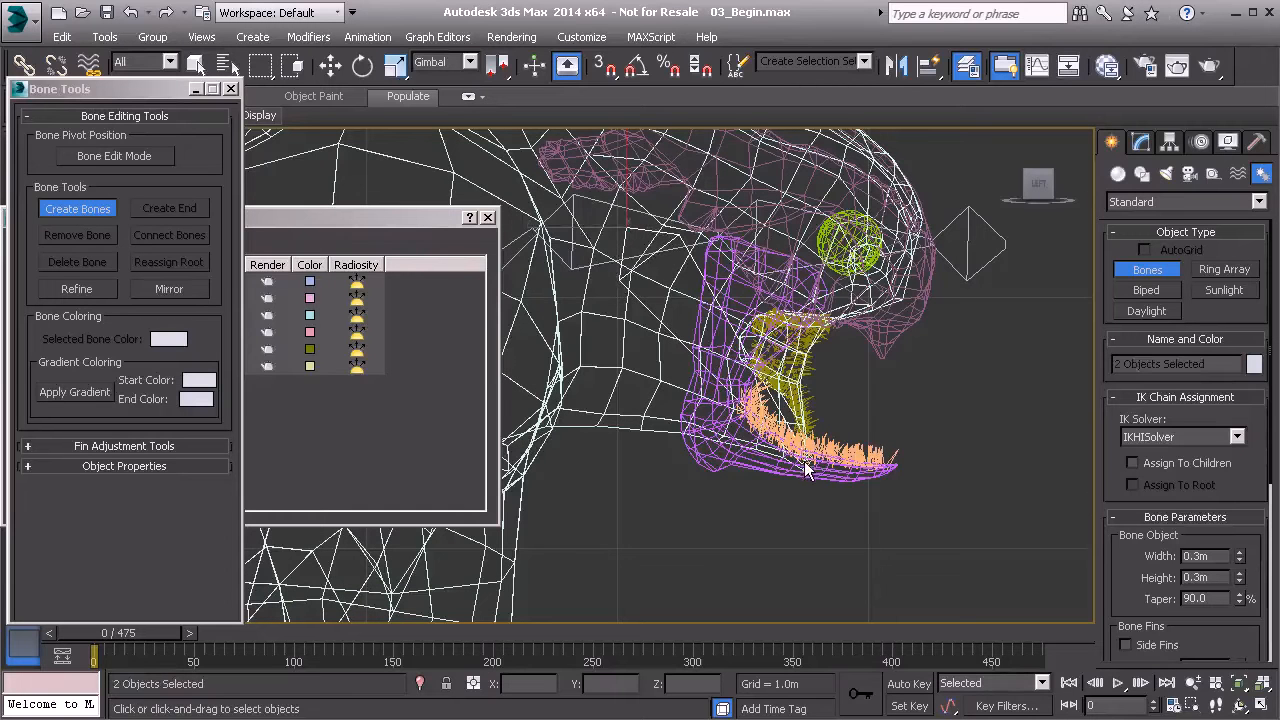
right_click(835, 487)
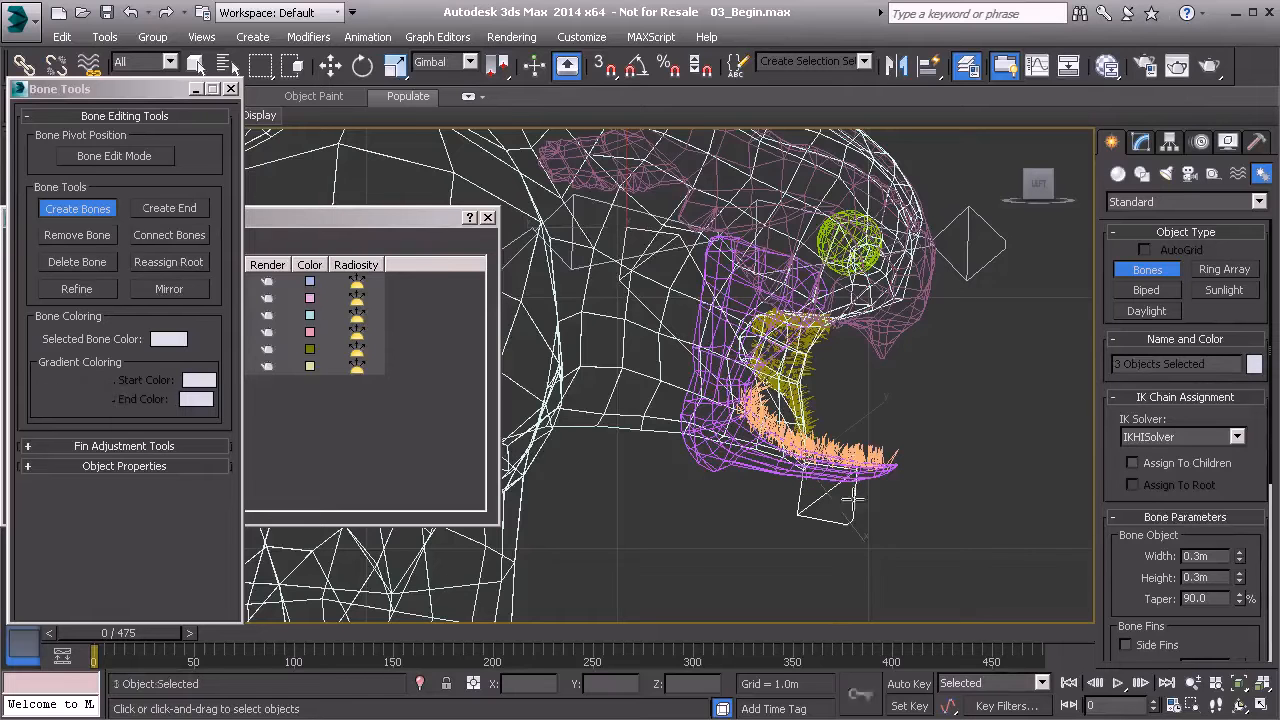
right_click(912, 406)
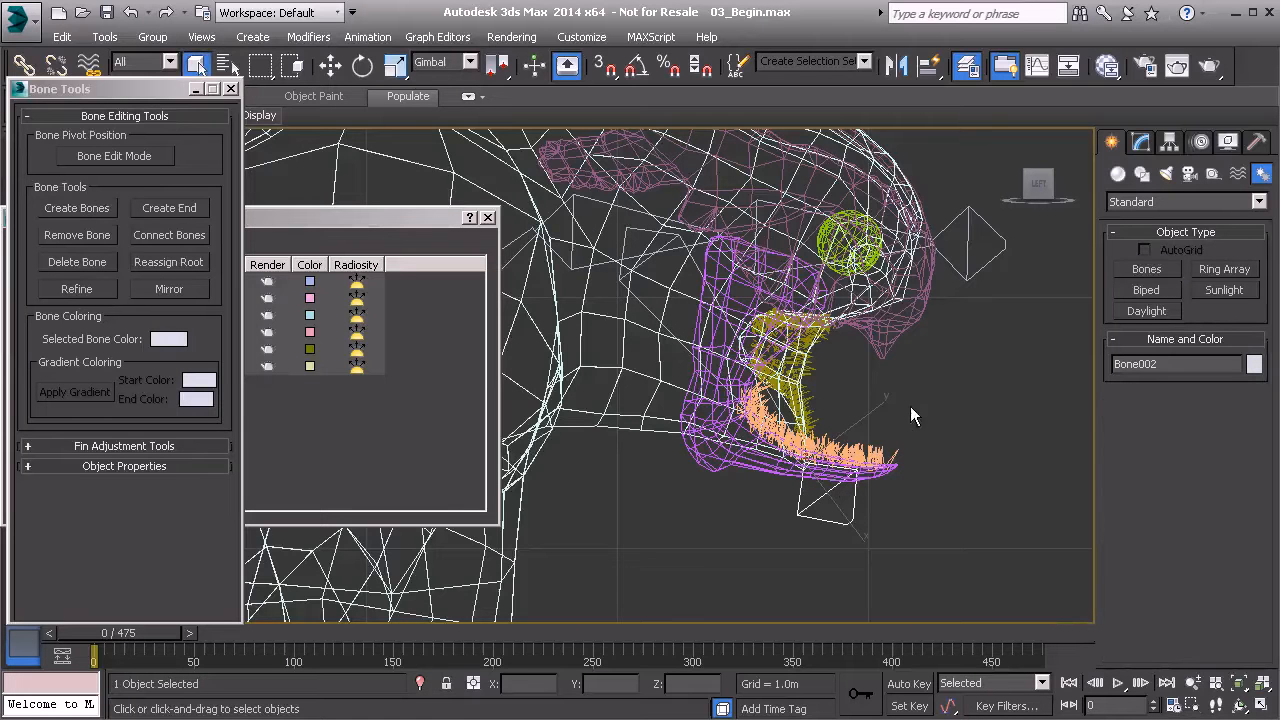
Step: Rename the main jaw bone to Bn_Jaw01 and copy that name
left_click(703, 272)
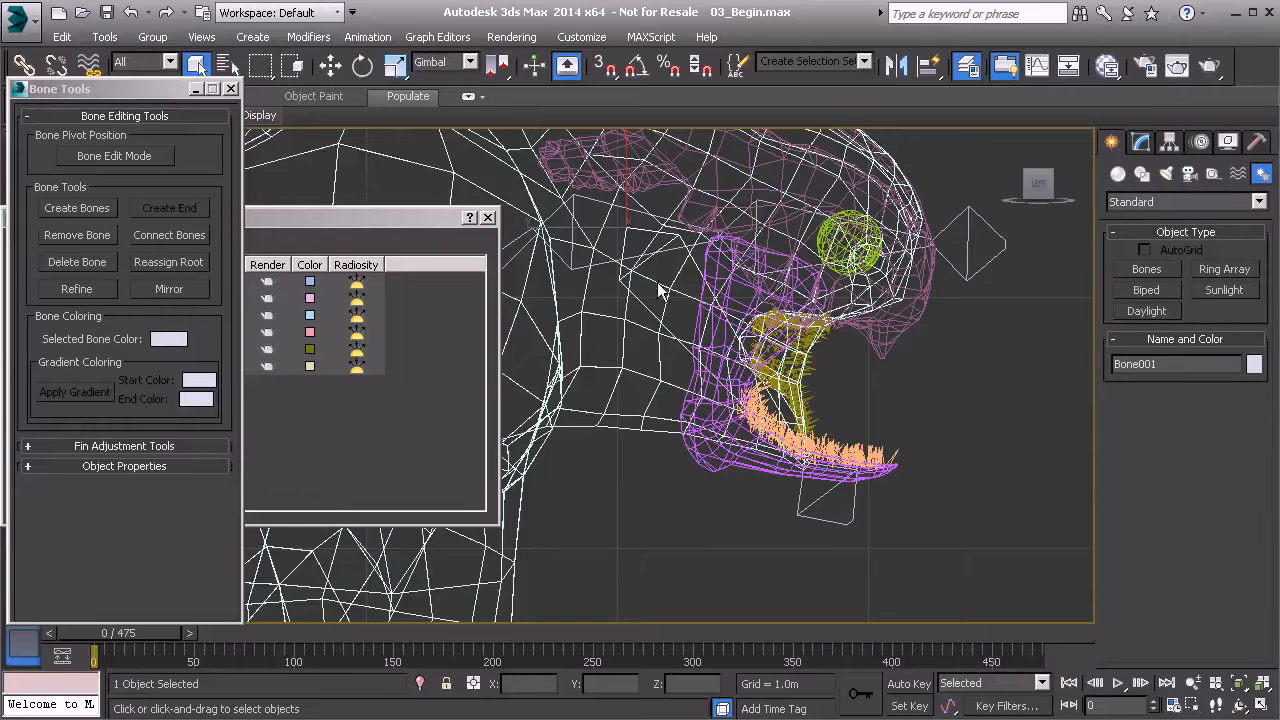
middle_click_drag(722, 325, 727, 344)
left_click(1163, 368)
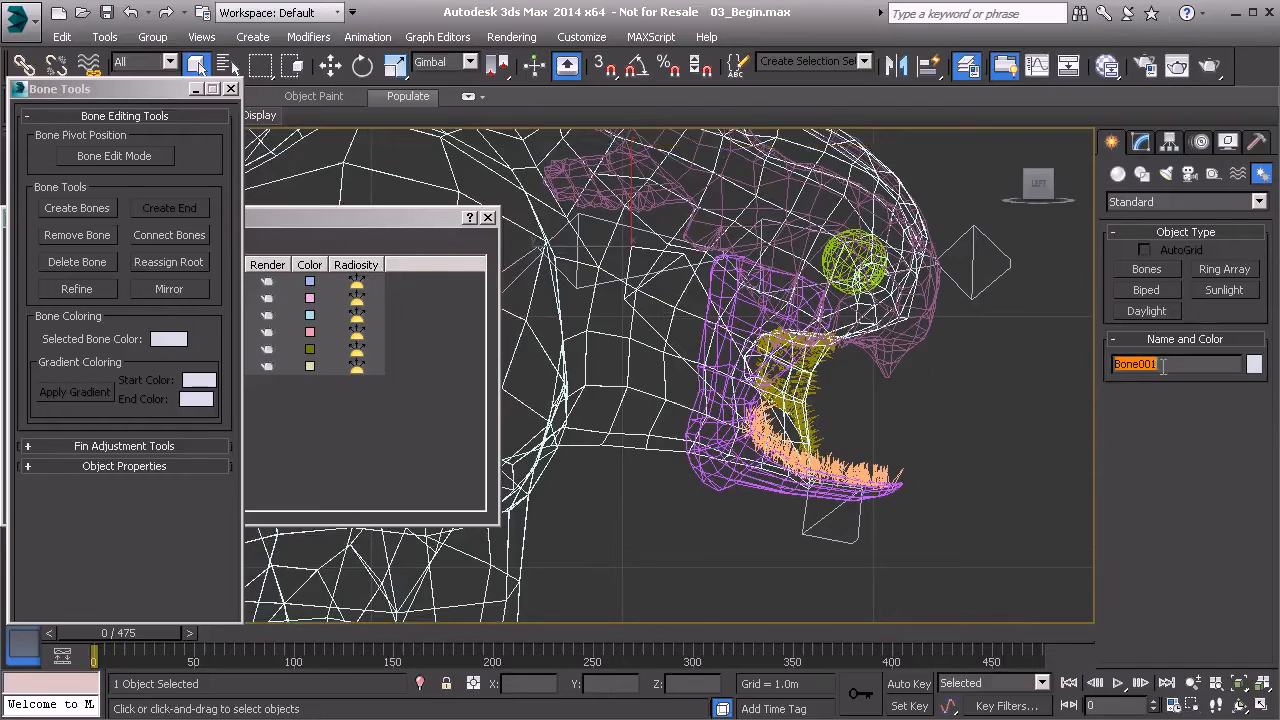
type("Bn")
left_click(1179, 364)
key("ctrl+c")
Step: Rename the end bone at the tip of the jaw to Be_Jaw01, reusing the copied name
left_click(876, 527)
left_click(1150, 363)
key("ctrl+v")
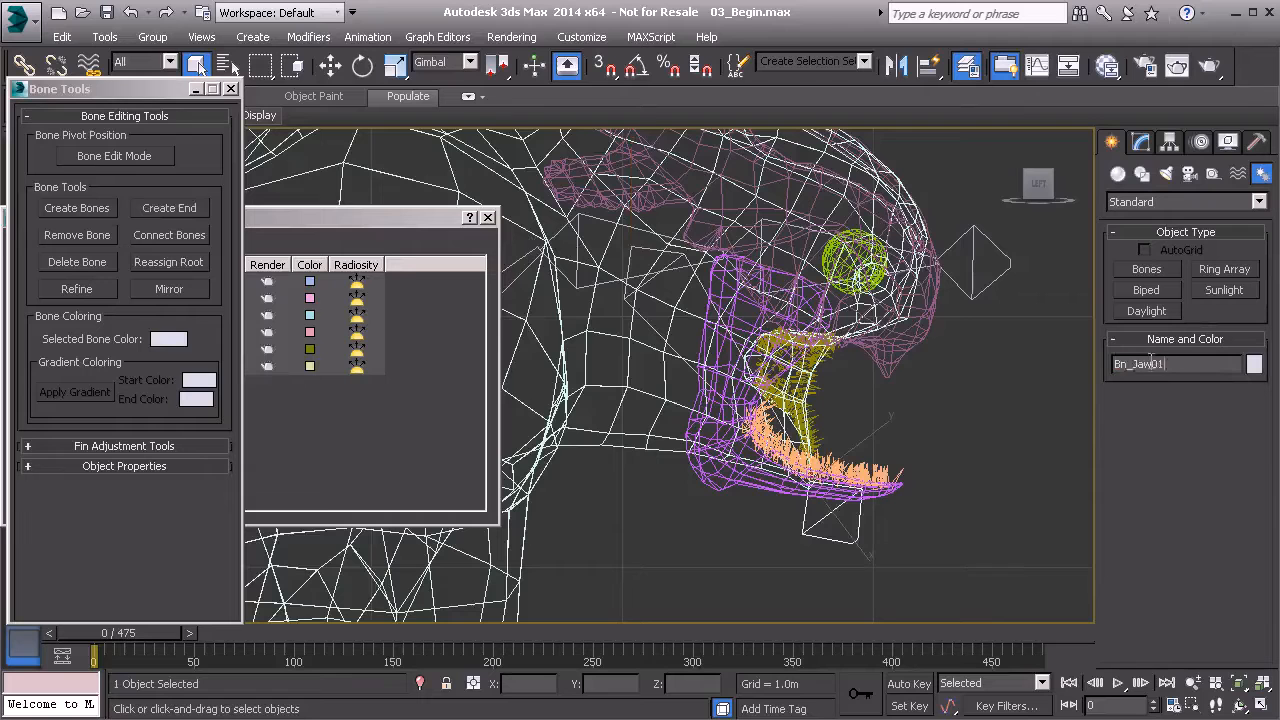
key("BackSpace")
type("e")
Step: Hide the Model layer and link the jaw bone Bn_Jaw01 to the head bone as its parent
left_click(382, 215)
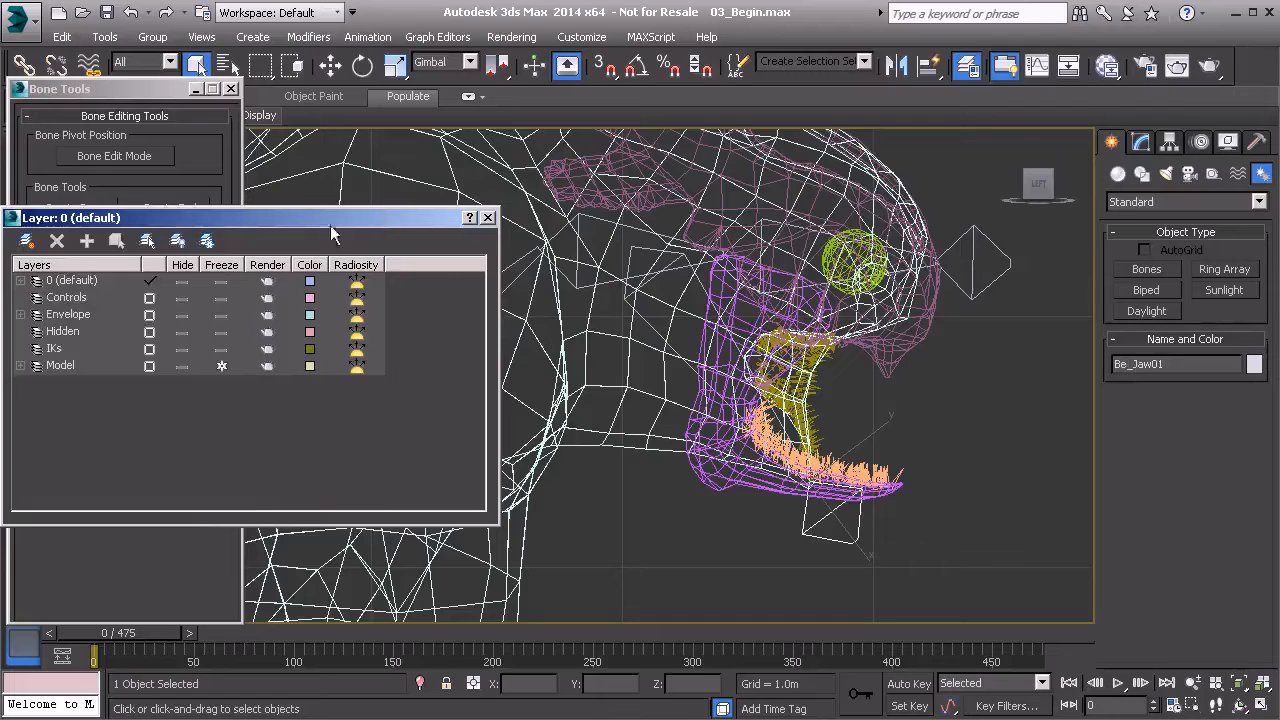
left_click(179, 367)
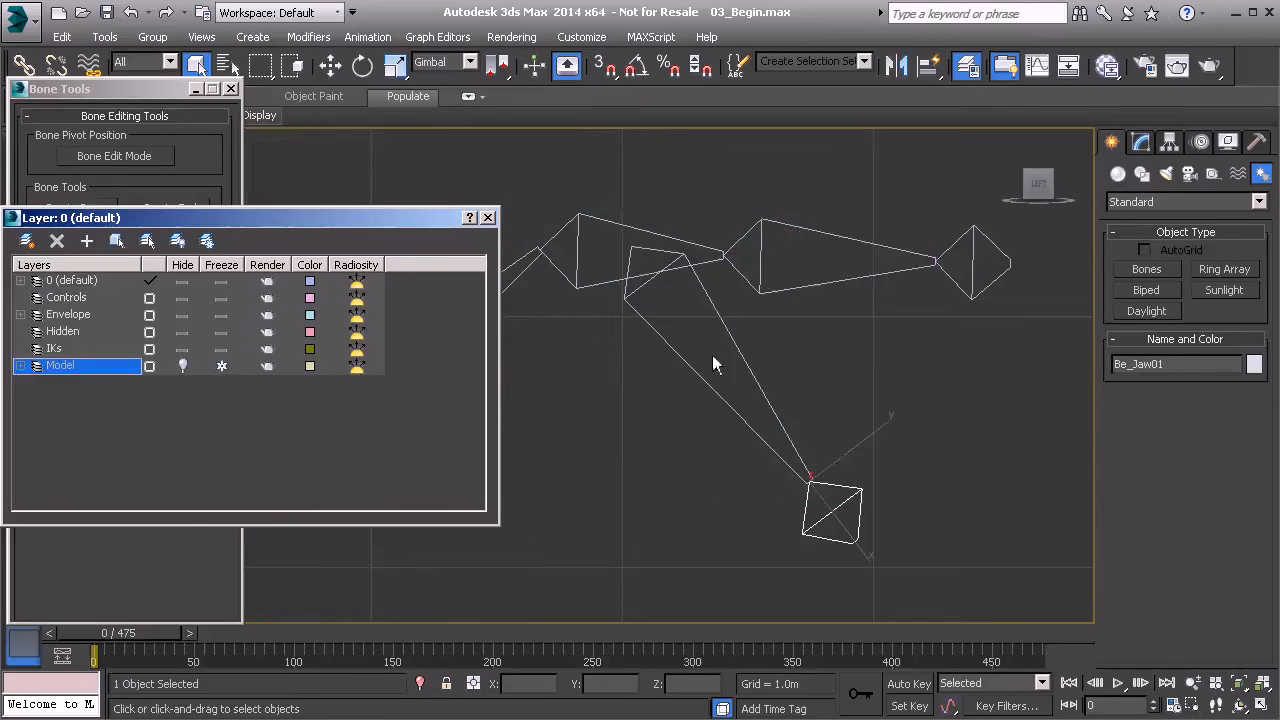
left_click(722, 322)
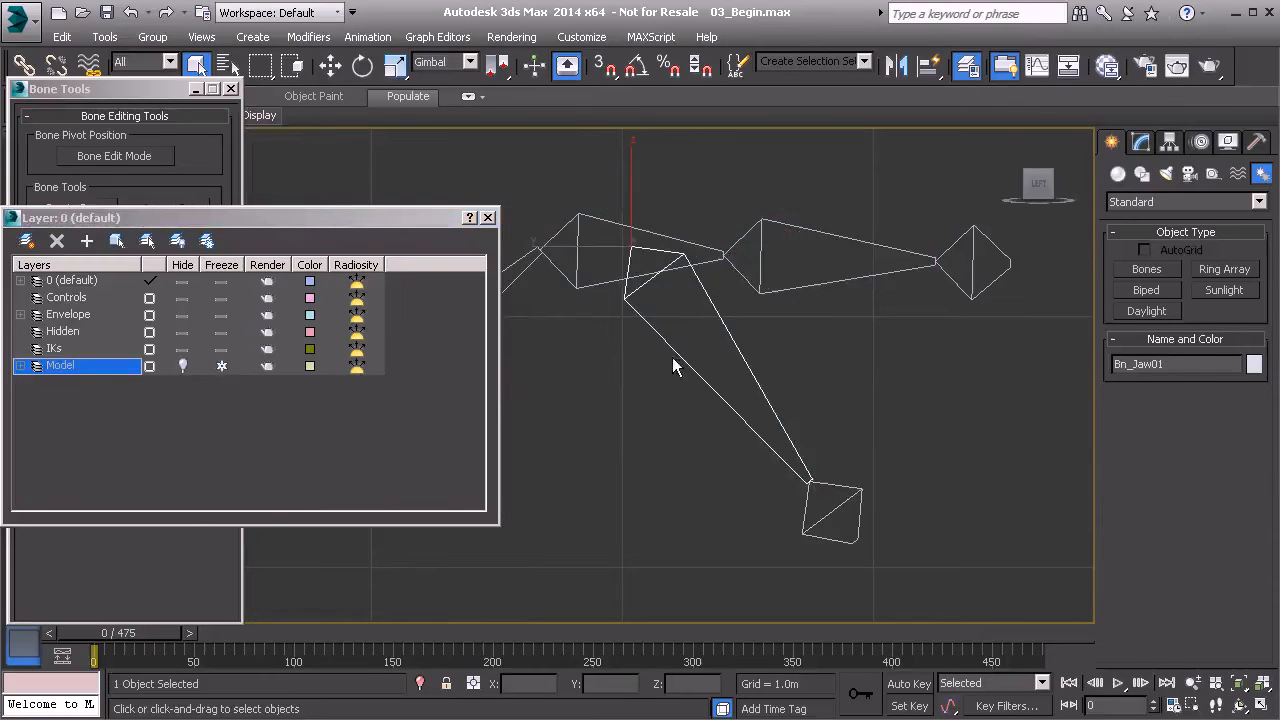
left_click(23, 64)
left_click_drag(731, 333, 814, 232)
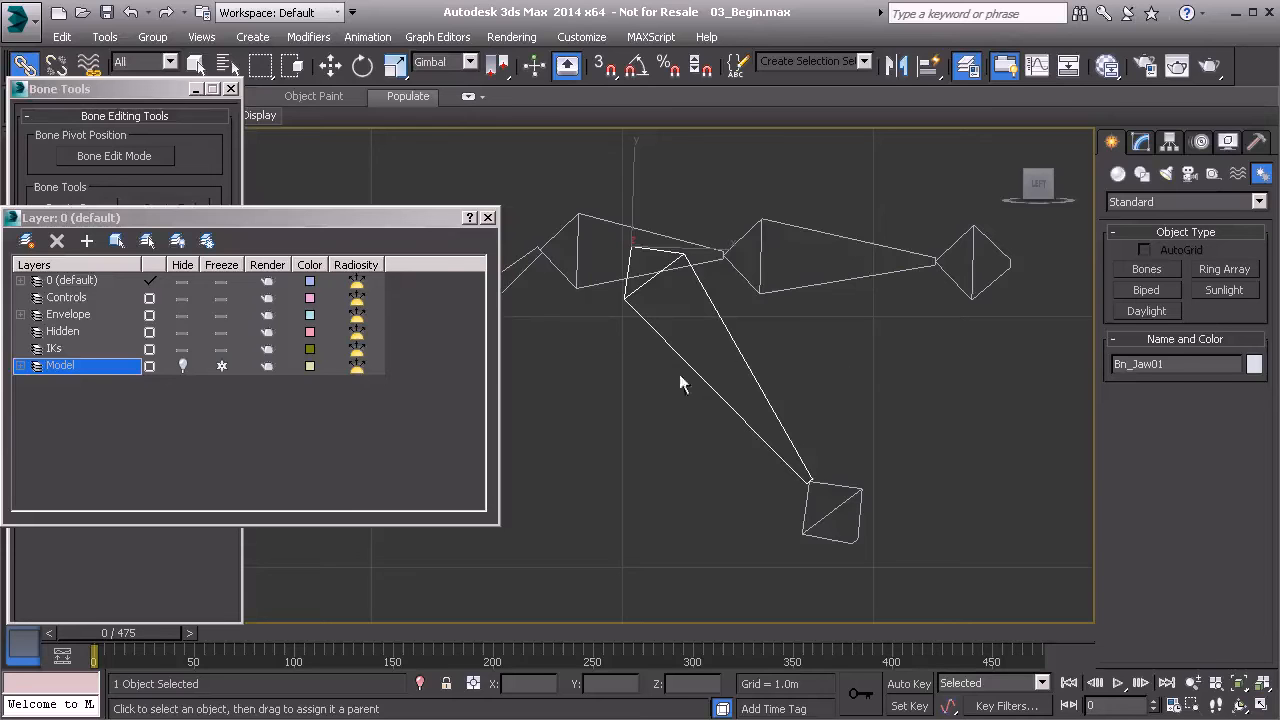
right_click(760, 340)
Step: Select the jaw bone together with its end bone and freeze their transforms, accepting the confirmation
double_click(714, 323)
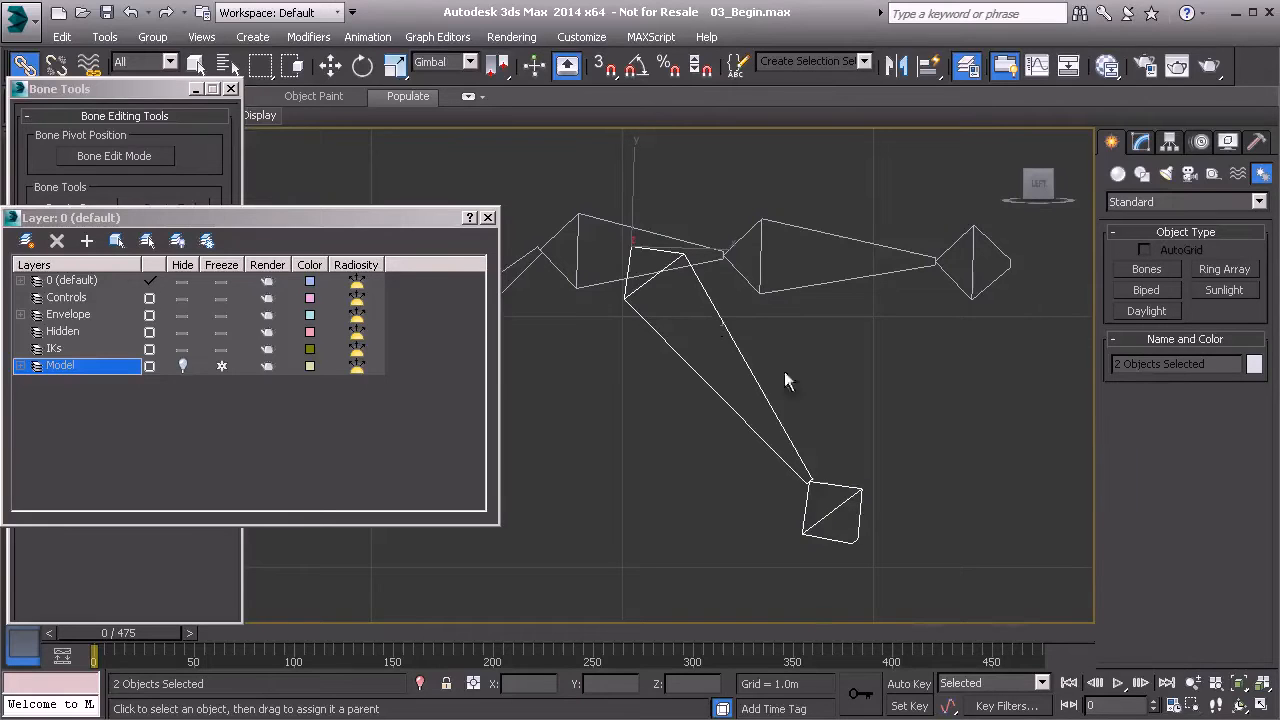
right_click(834, 324)
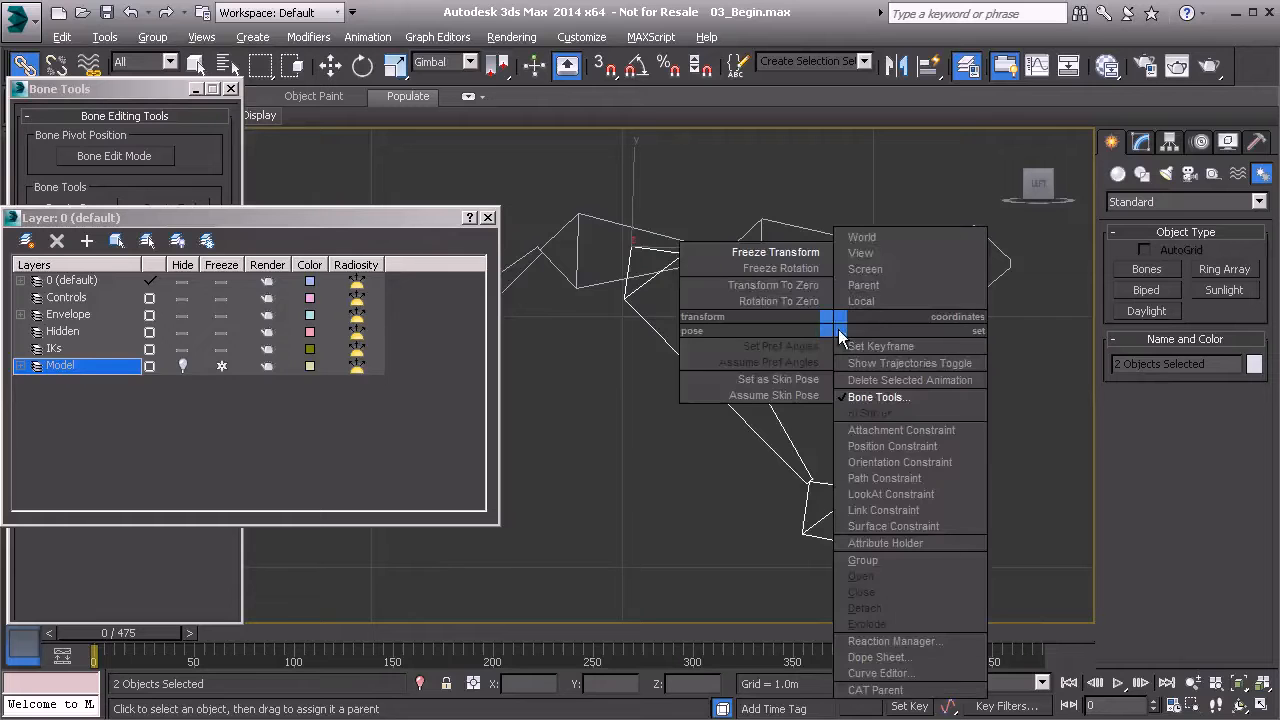
left_click(775, 252)
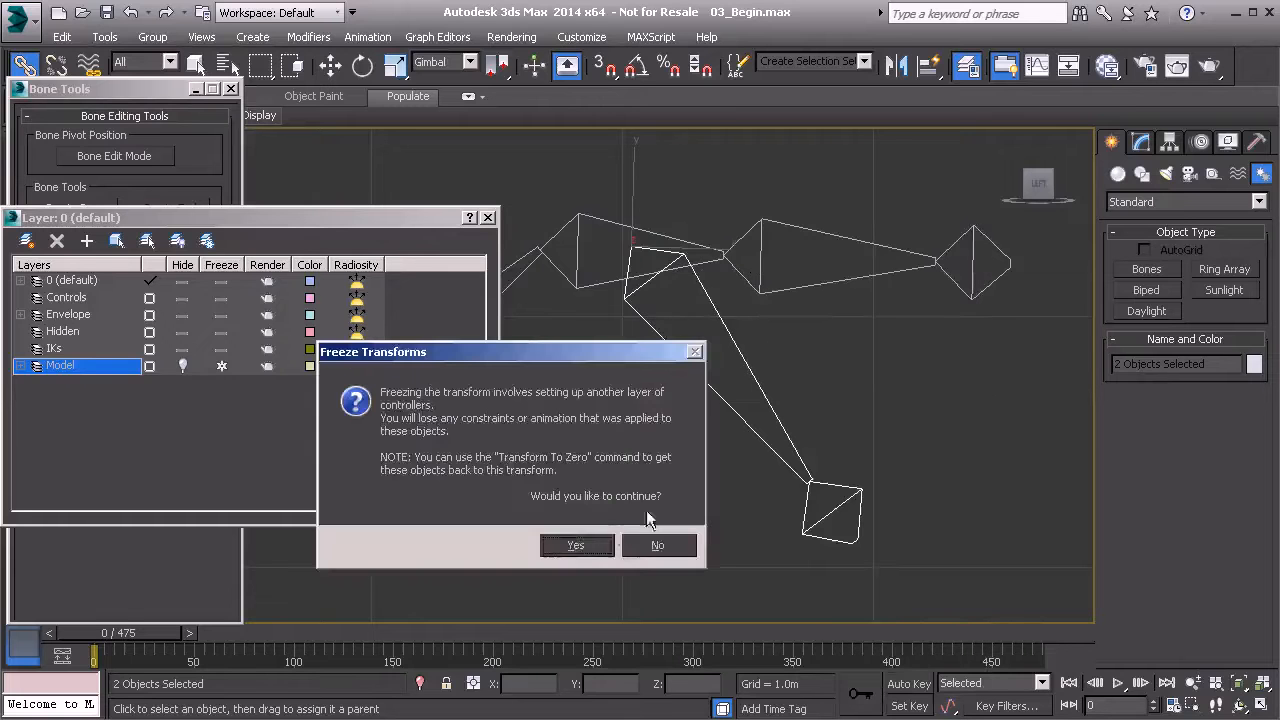
left_click(577, 546)
Step: Test-rotate the jaw bone and the head bone Bn_Head01, undoing each rotation
left_click(750, 369)
key("e")
left_click_drag(704, 265, 711, 217)
key("ctrl+z")
left_click(831, 235)
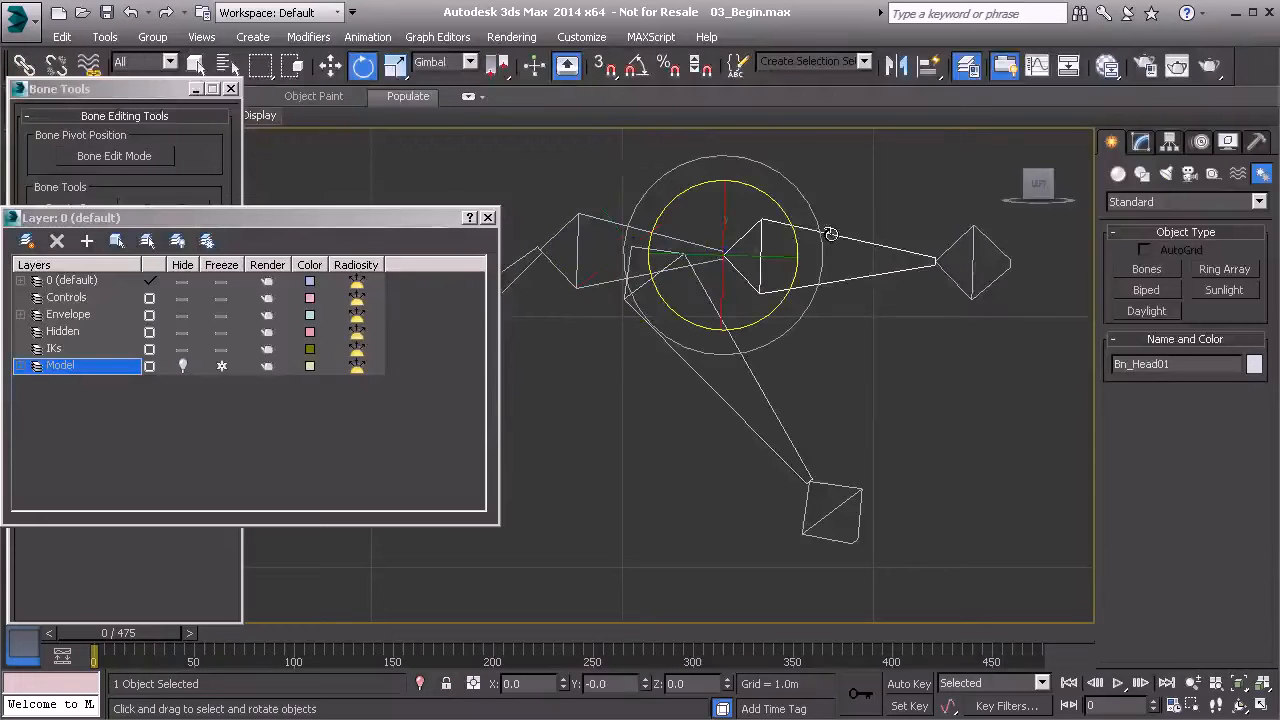
left_click_drag(789, 226, 750, 192)
key("ctrl+z")
Step: Add Bn_Jaw01 and Be_Jaw01 to the Envelope layer, then select only the jaw's end bone
left_click(762, 388)
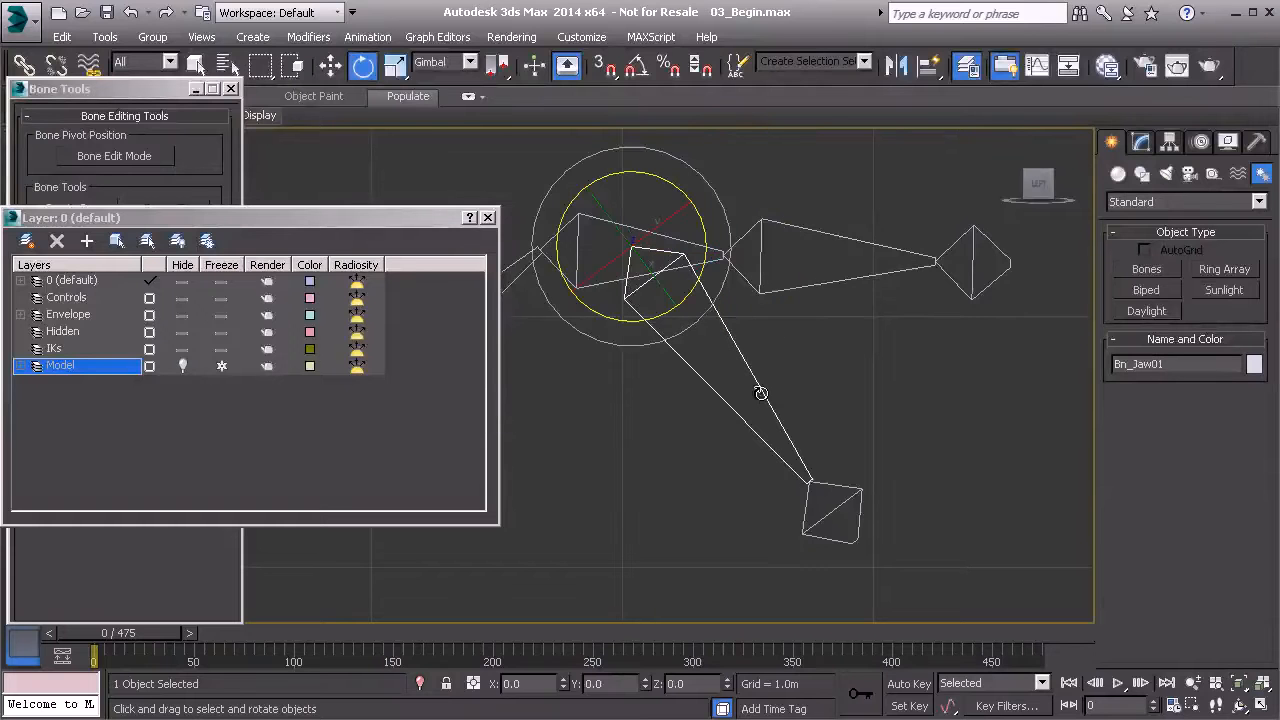
left_click(836, 486, "ctrl")
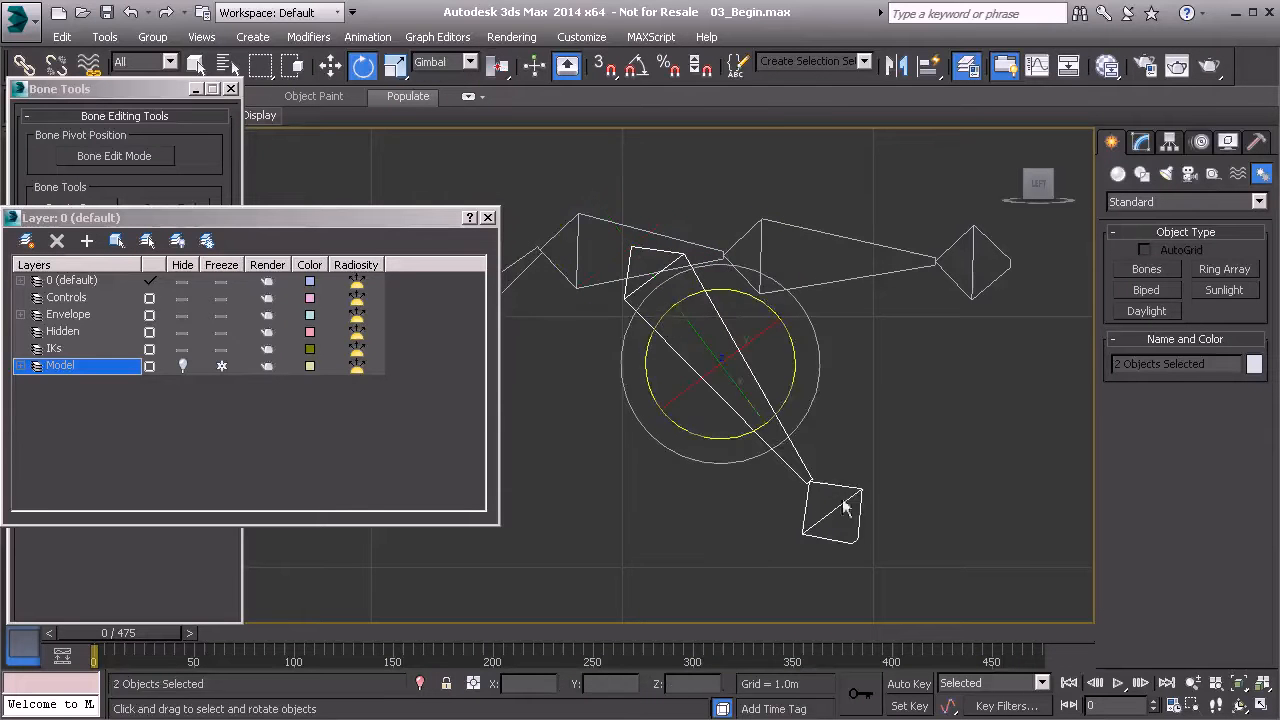
left_click(79, 316)
left_click(87, 241)
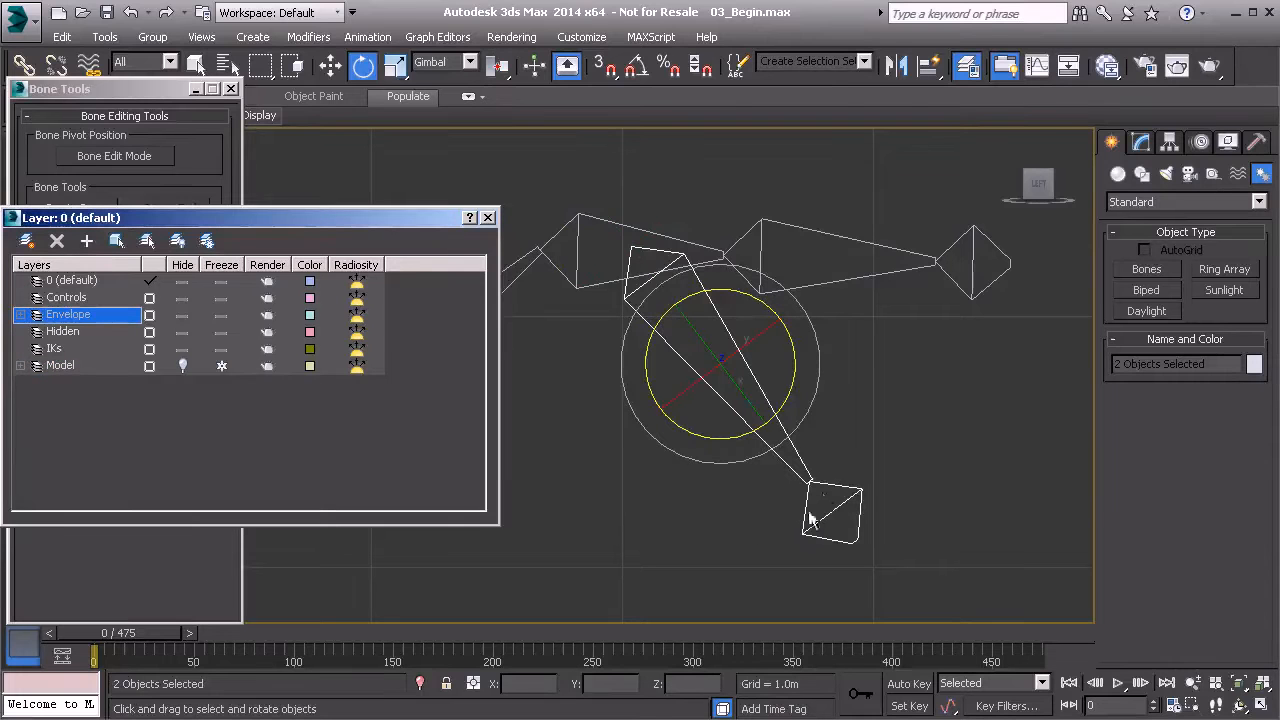
left_click(840, 490)
middle_click_drag(688, 394, 827, 398)
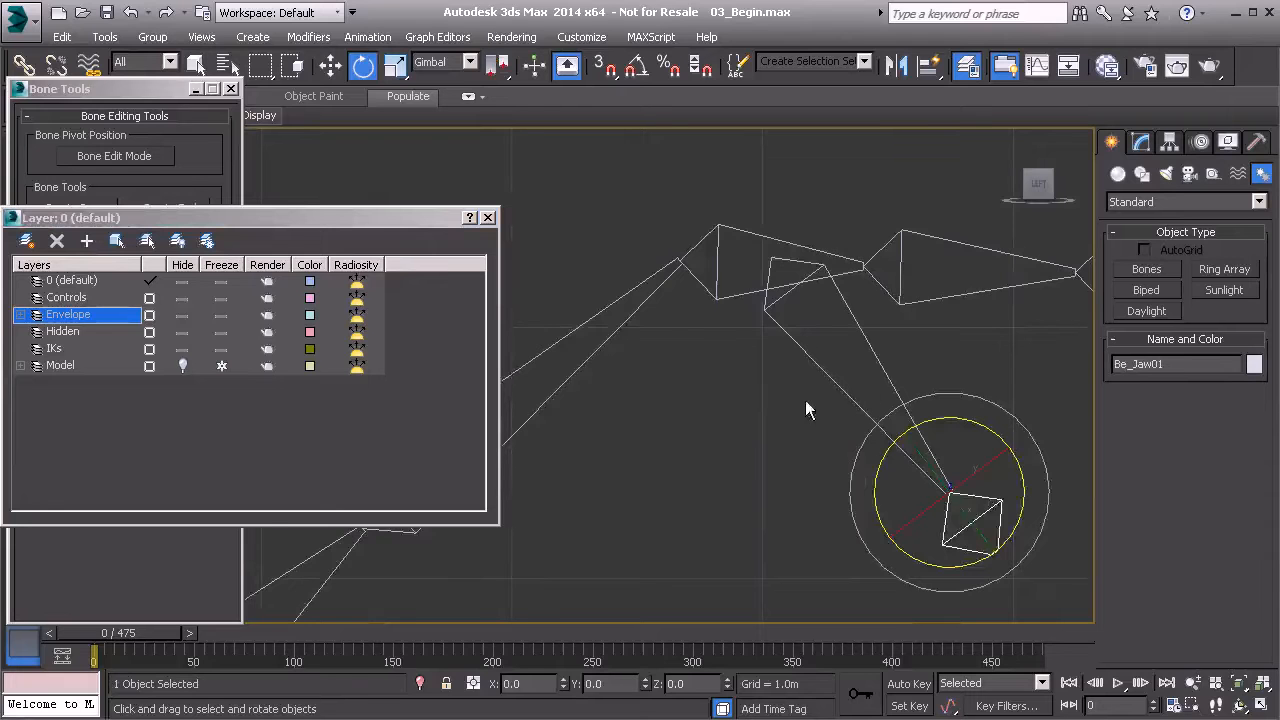
Step: Unhide the Model layer and inspect the creature's legs from several sides in the Perspective view
key("alt+w")
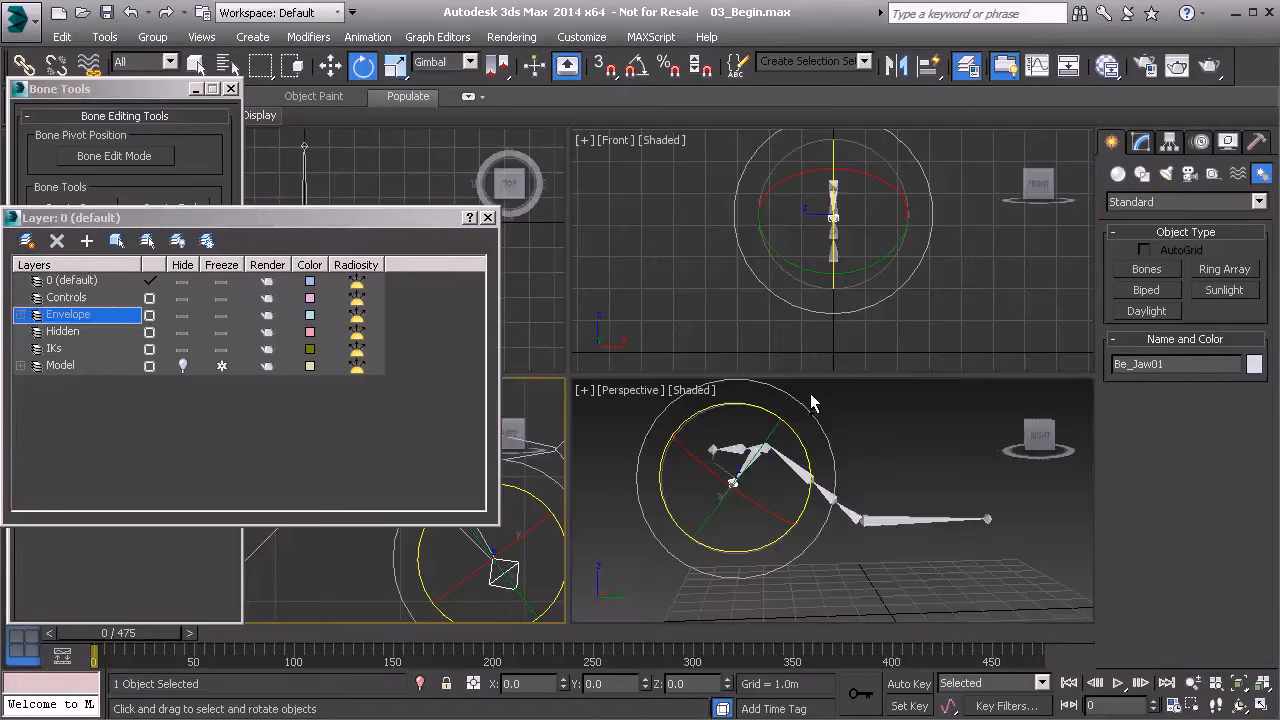
left_click(182, 365)
right_click(901, 404)
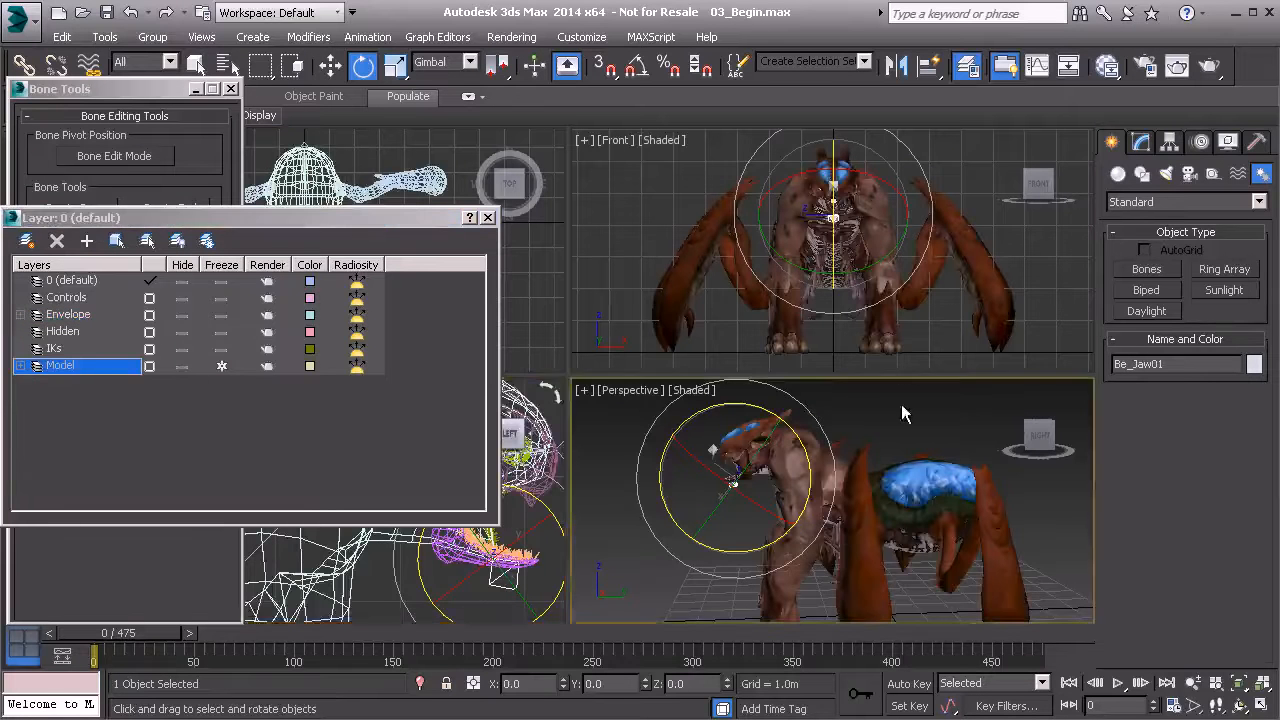
key("alt+w")
middle_click_drag(745, 463, 851, 415)
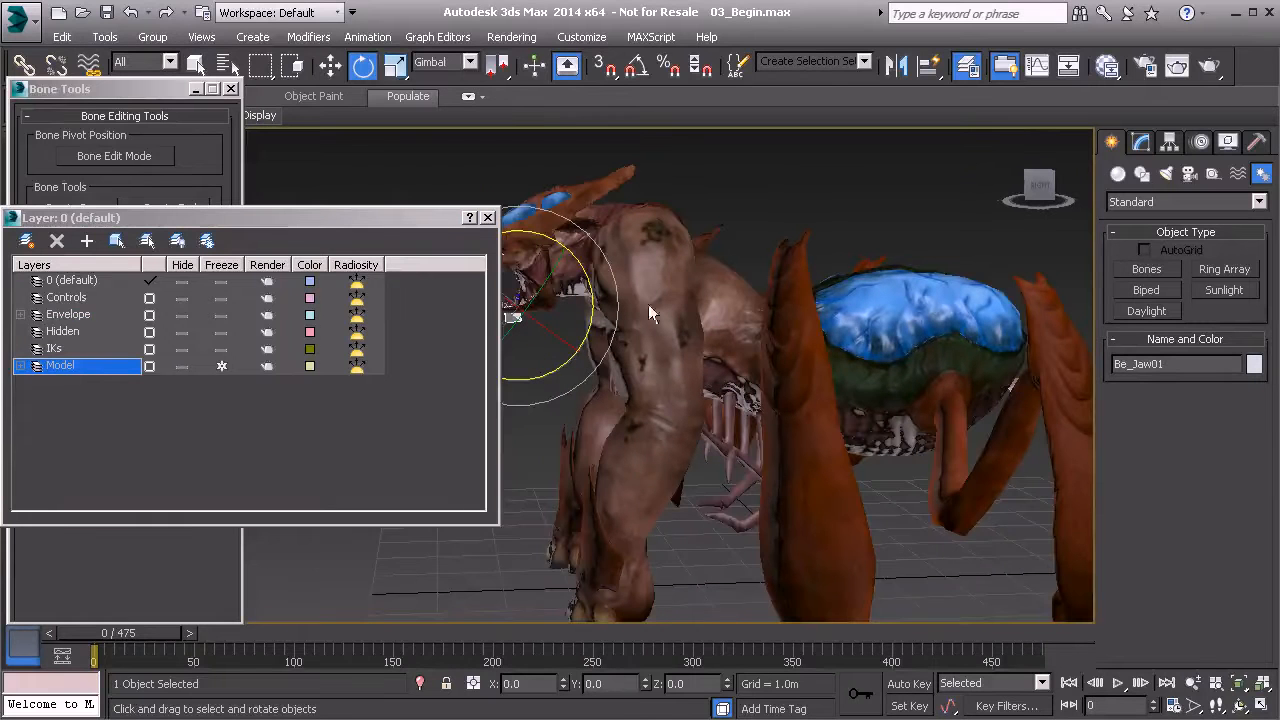
middle_click_drag(628, 448, 713, 430, "alt")
middle_click_drag(843, 447, 724, 367, "alt")
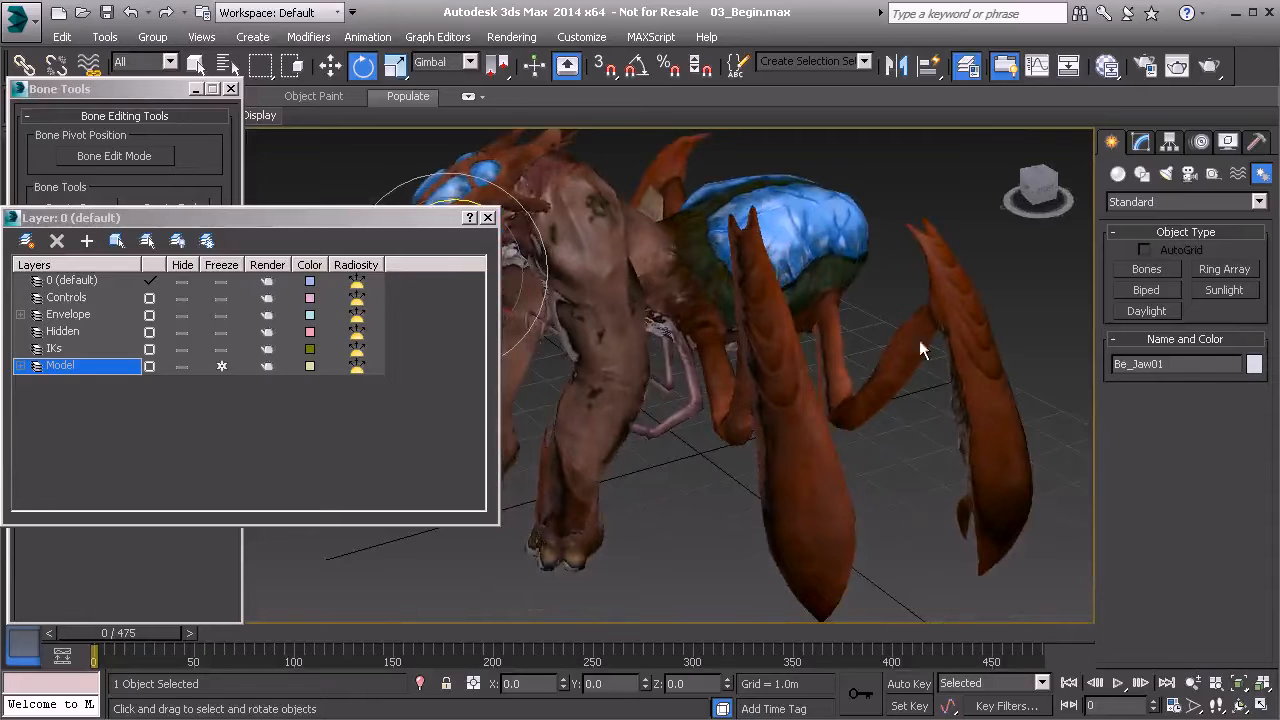
middle_click_drag(861, 507, 781, 380, "alt")
key("alt+w")
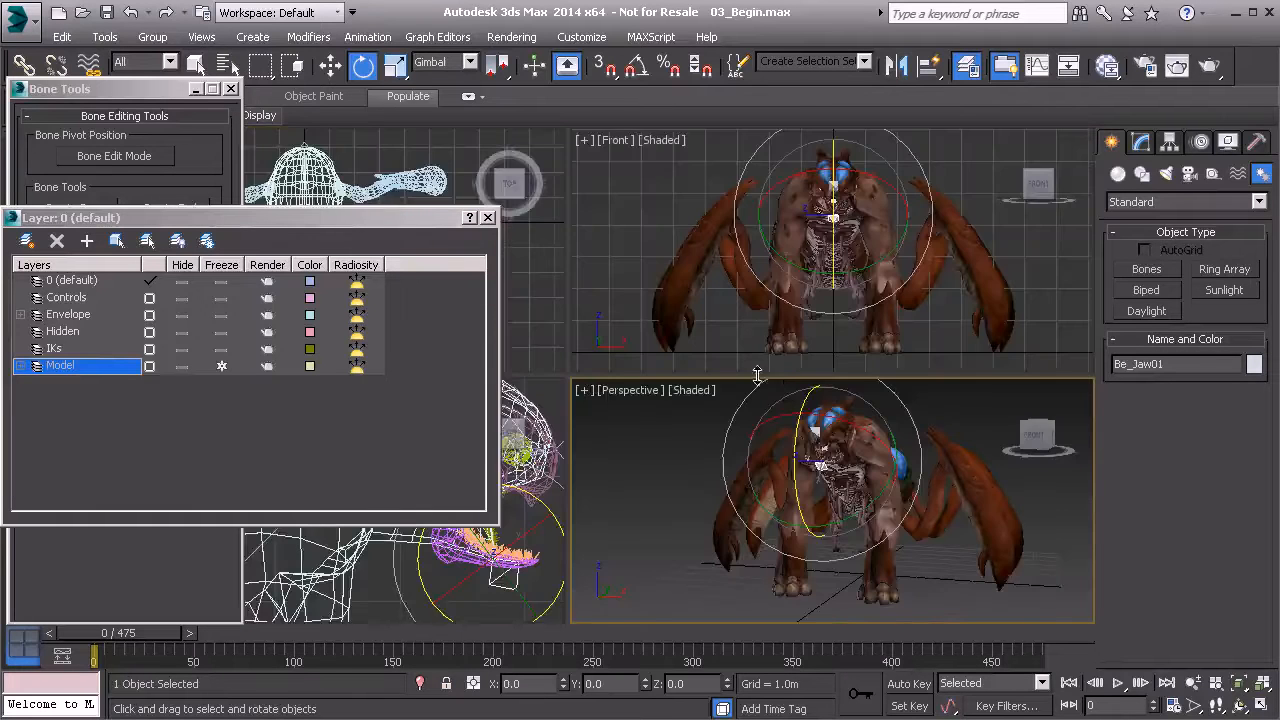
Step: Show the Front view enlarged in wireframe display with the creature's clawed leg in view
right_click(964, 159)
key("alt+w")
middle_click_drag(763, 396, 813, 352)
key("F3")
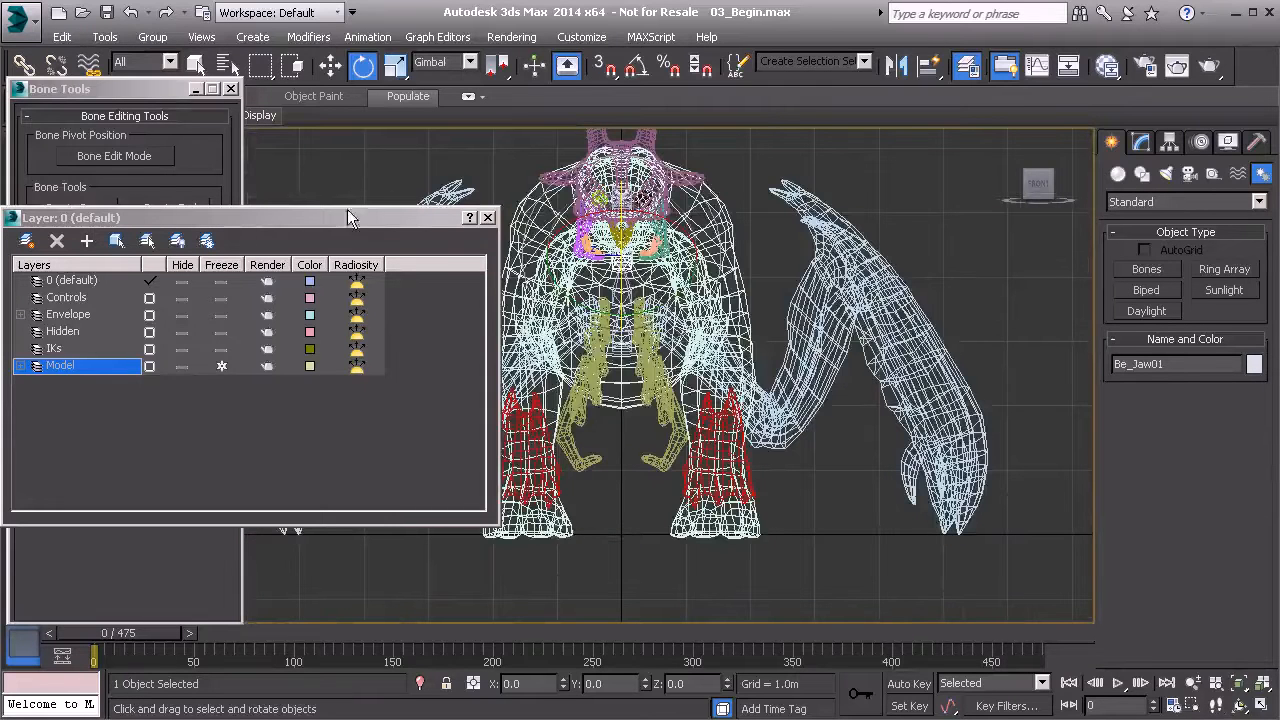
Step: Draw a three-bone chain with an end bone in the Front view, from the body through the clawed leg's bends to its tip
left_click(149, 89)
left_click(74, 207)
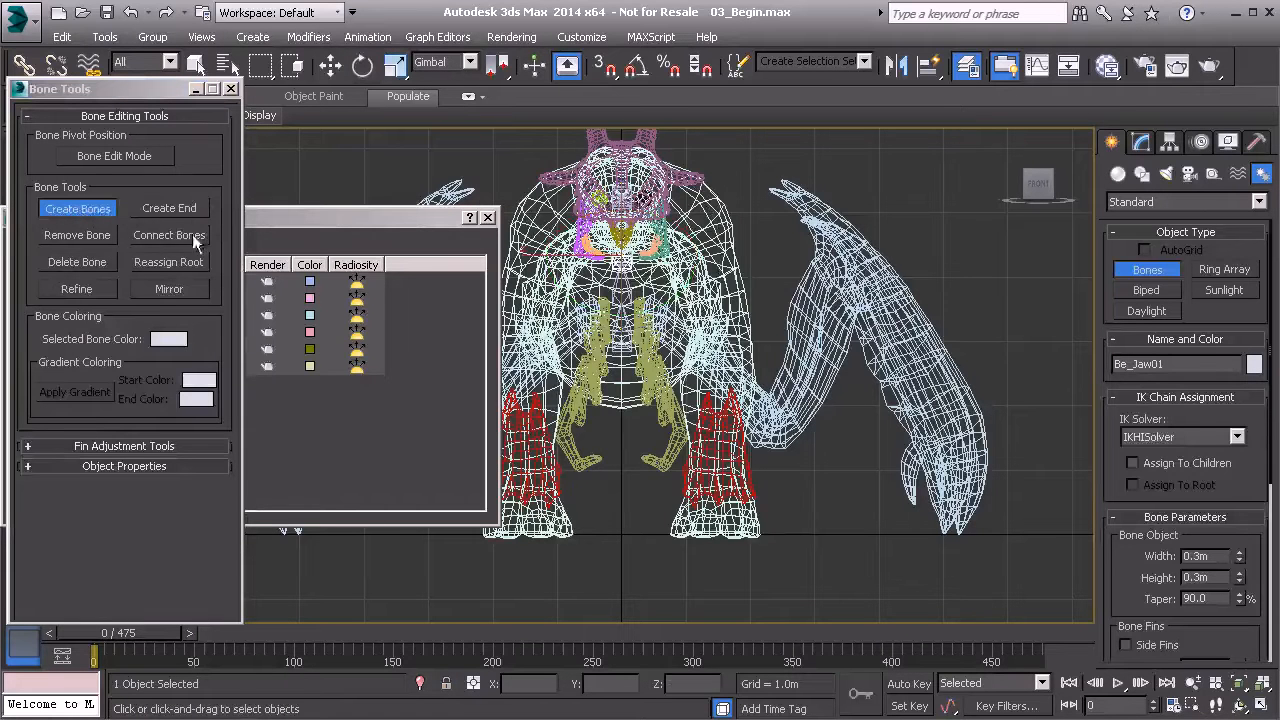
scroll(732, 307, "up", 3)
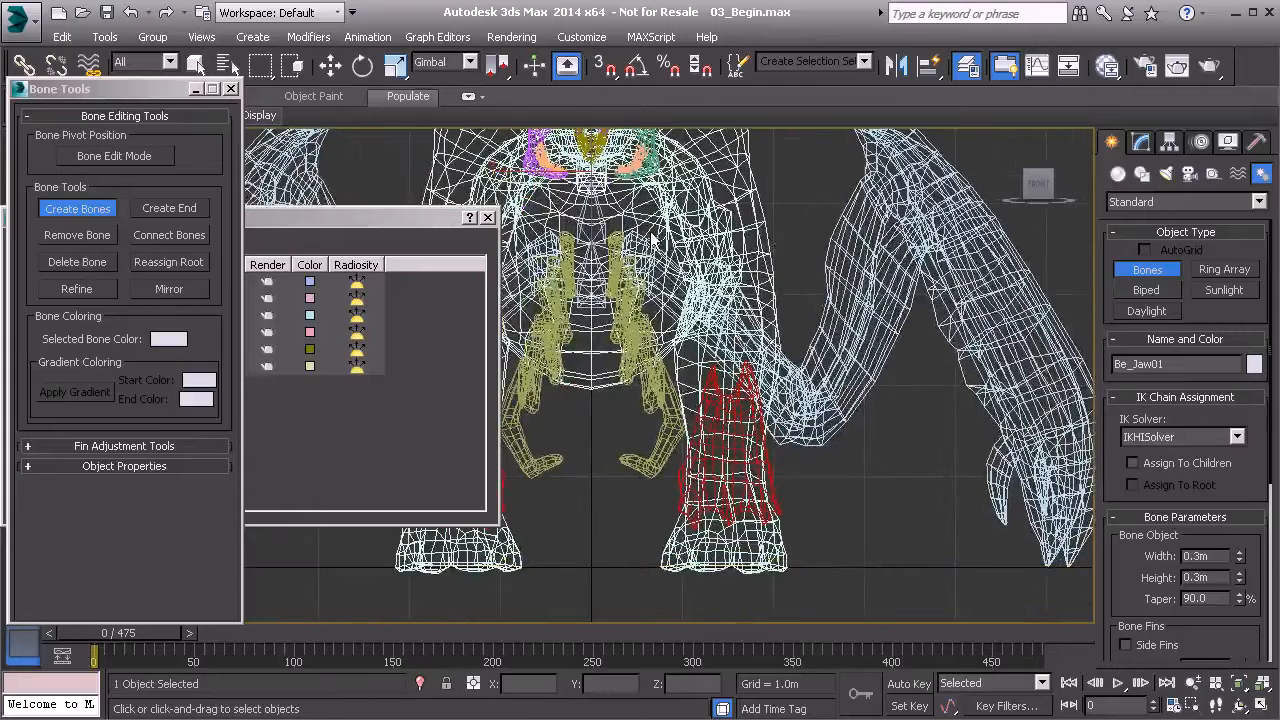
scroll(834, 362, "up", 2)
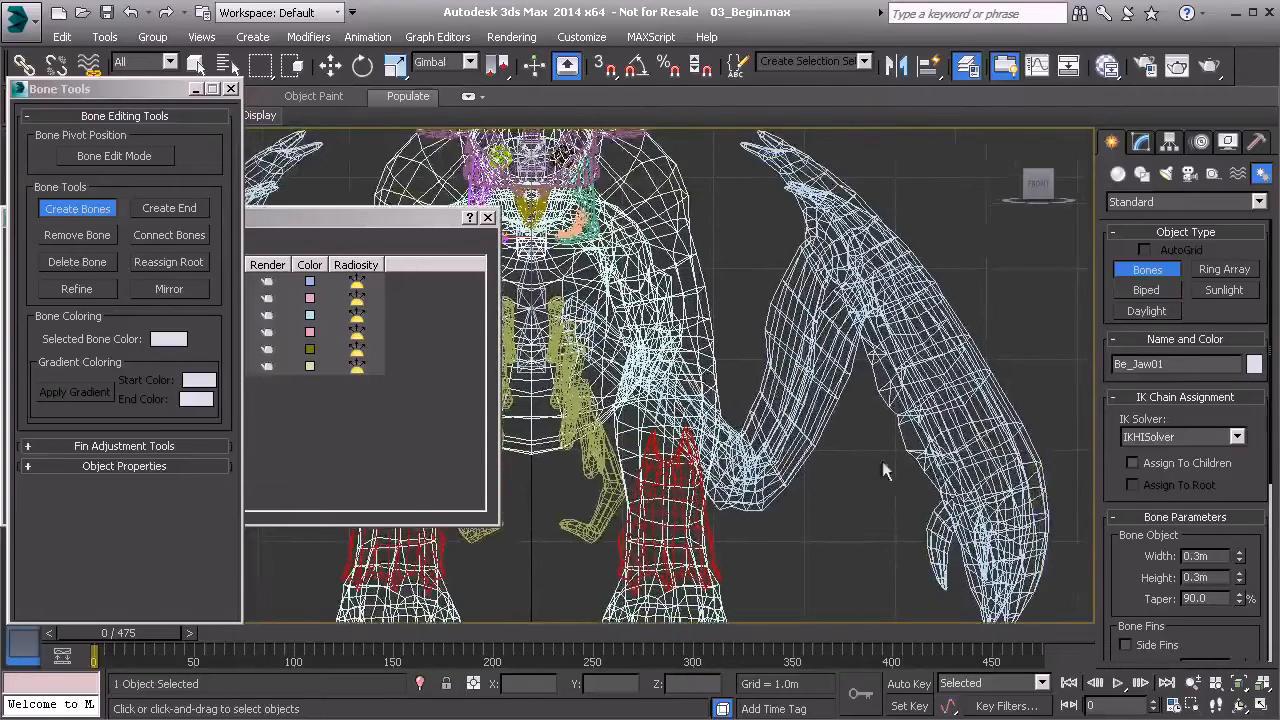
middle_click_drag(707, 393, 735, 373)
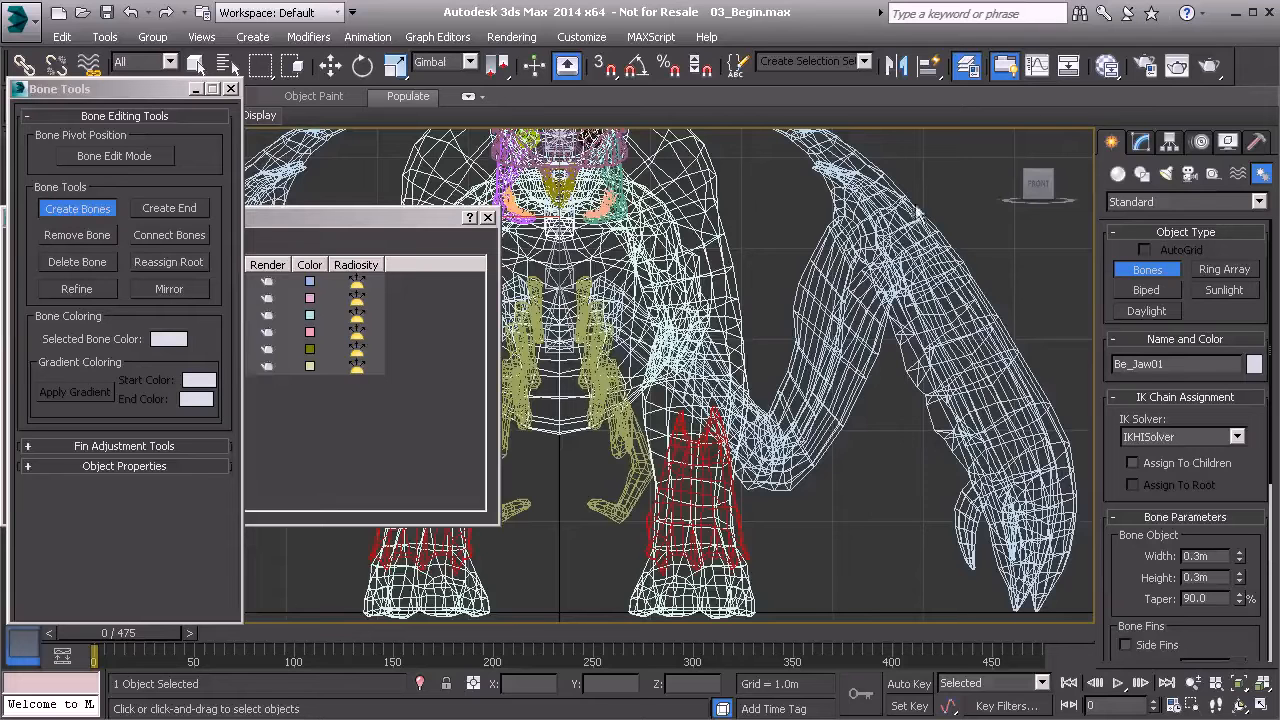
scroll(835, 320, "down", 3)
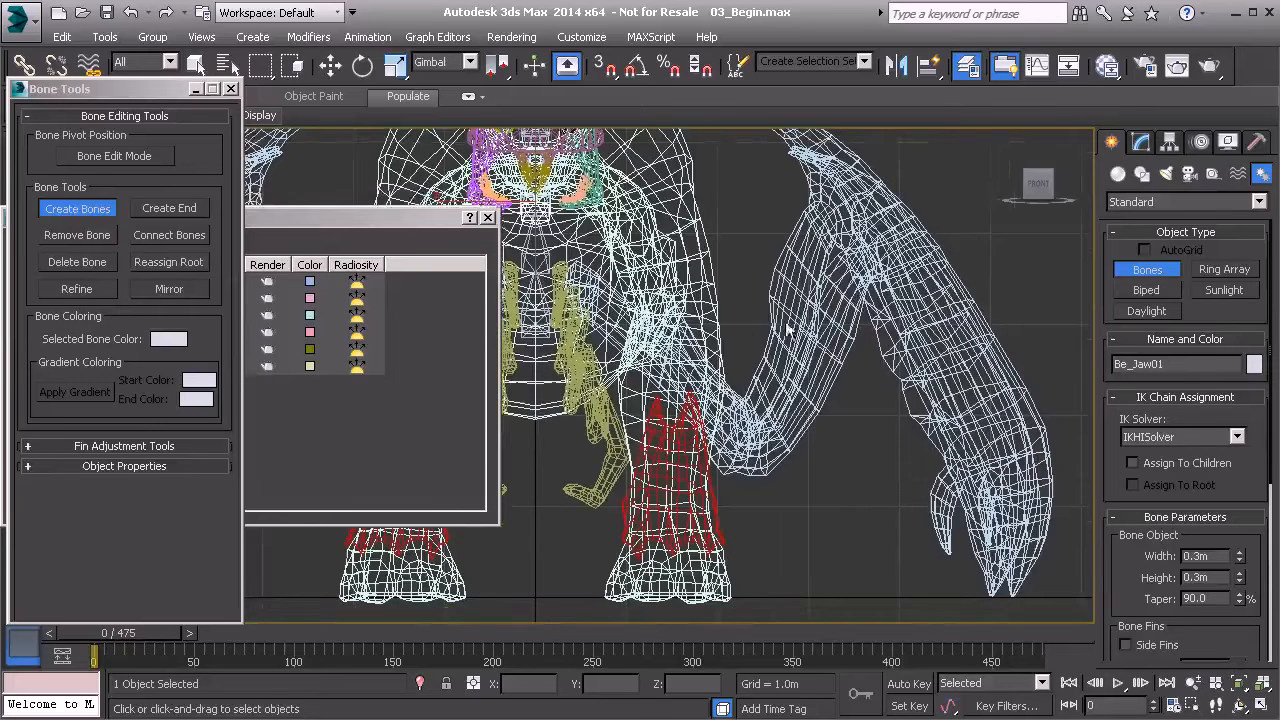
middle_click_drag(835, 320, 715, 323)
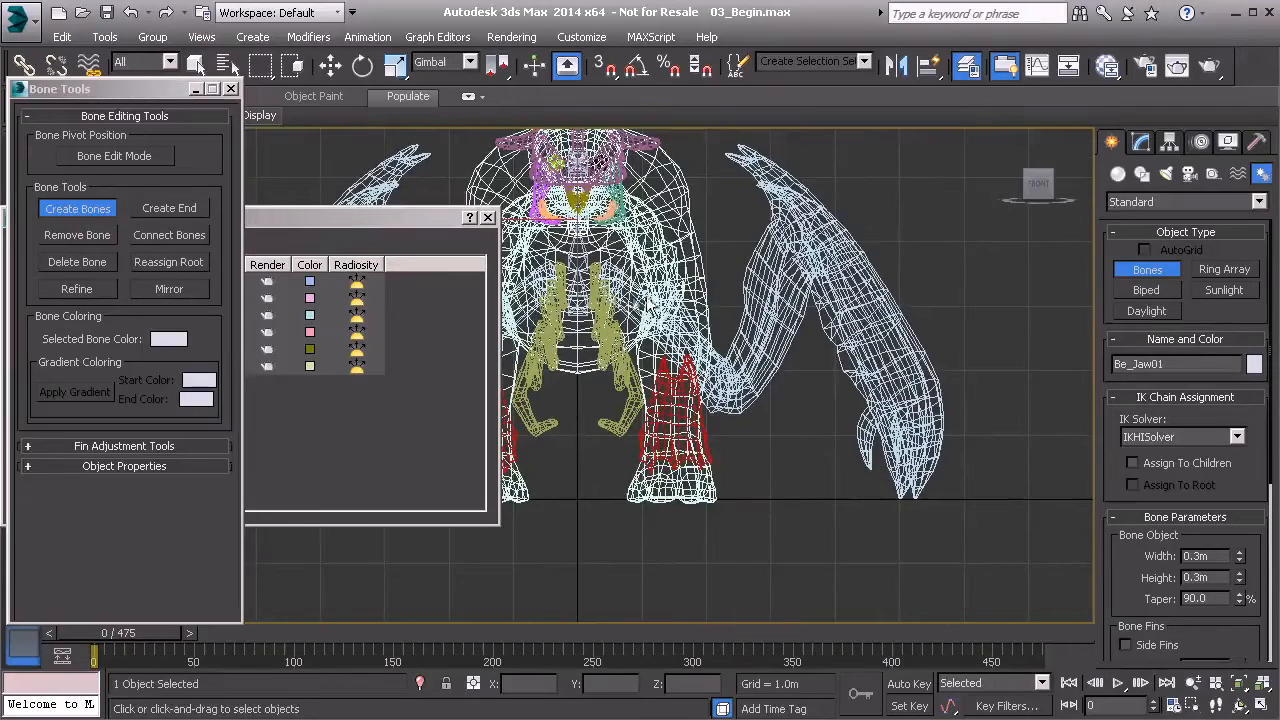
left_click(618, 286, "ctrl")
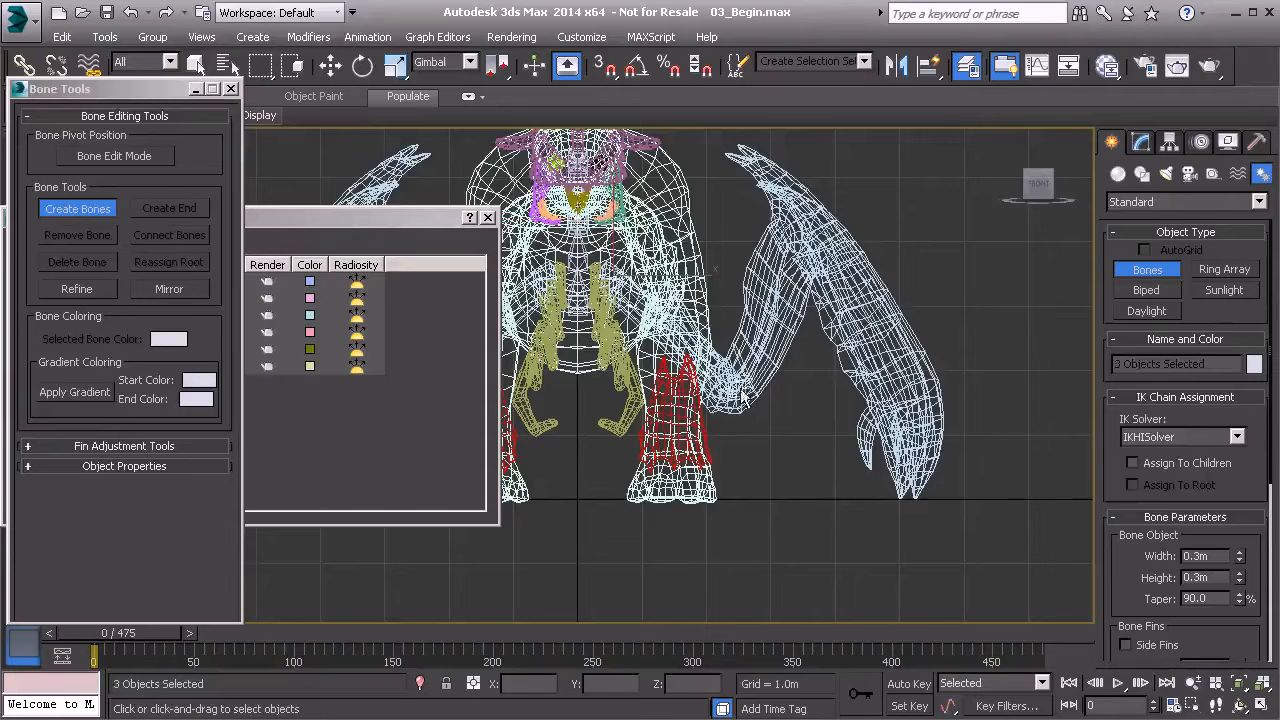
left_click(800, 225, "ctrl")
left_click(906, 494, "ctrl")
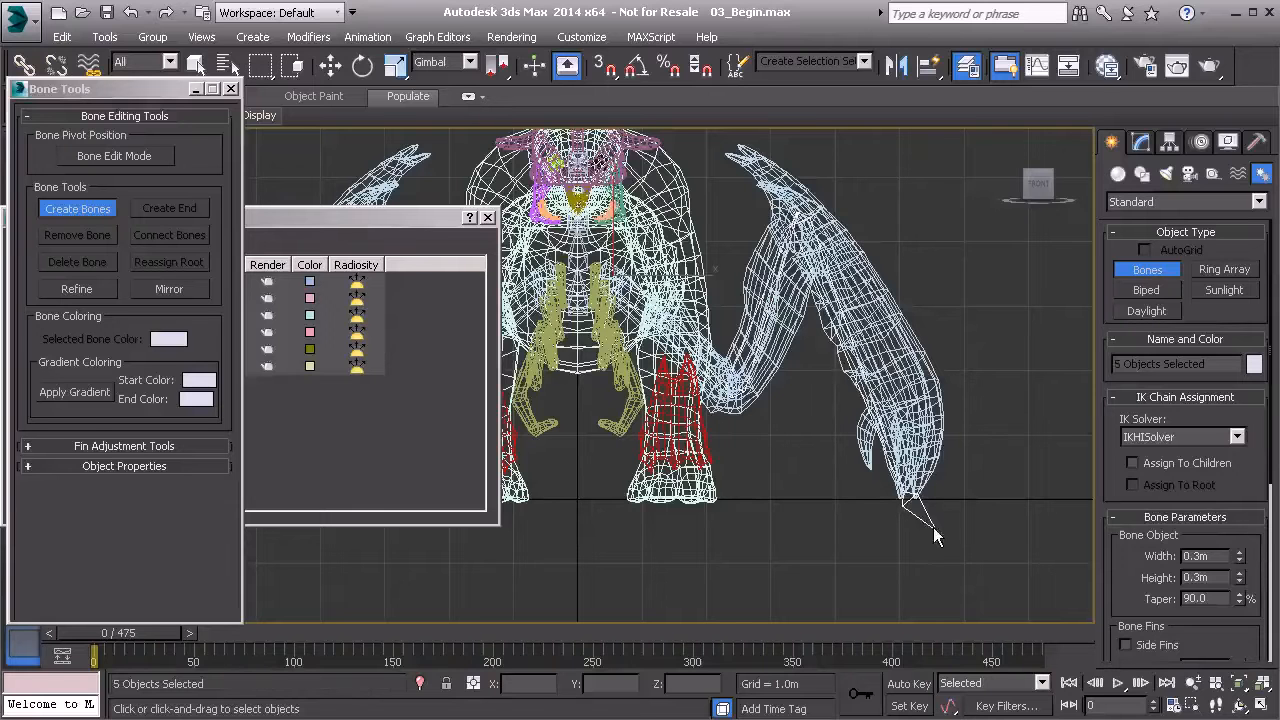
left_click(937, 528)
key("e")
Step: Select the new leg chain's root bone in the Perspective view and compare the chain's position with the legs from several angles
middle_click_drag(863, 511, 777, 423)
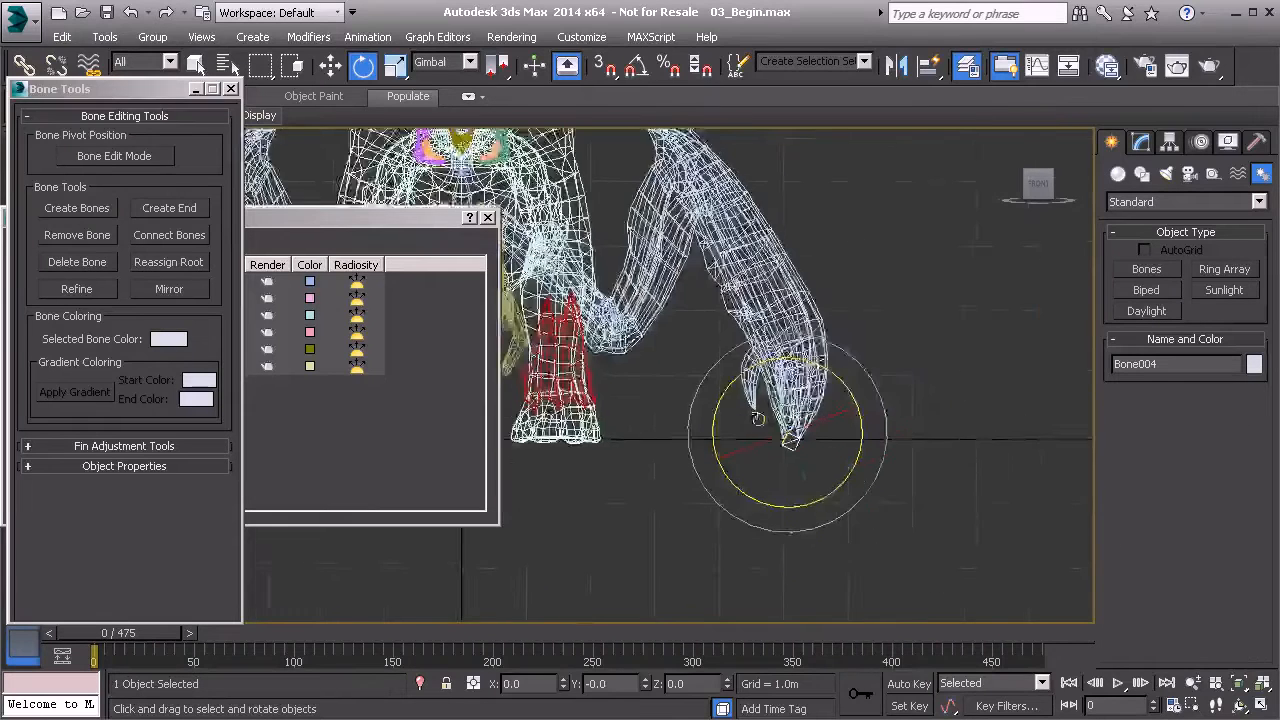
scroll(777, 423, "up", 2)
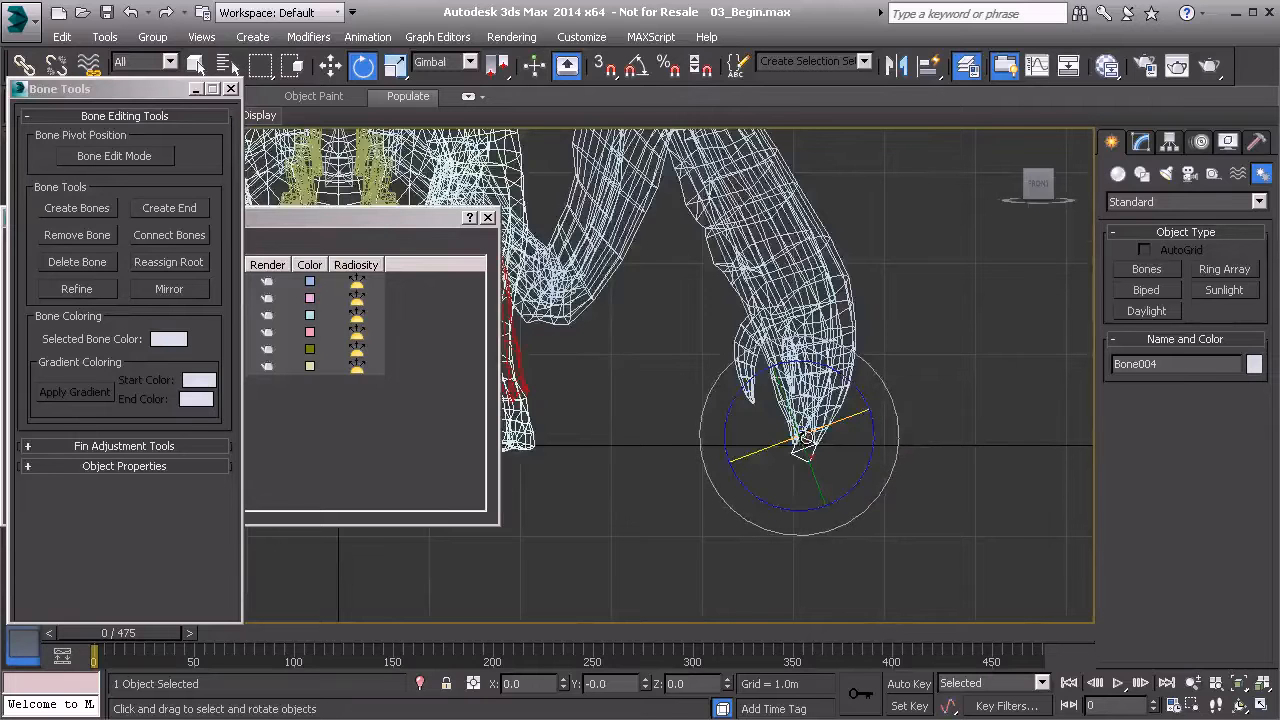
key("alt+w")
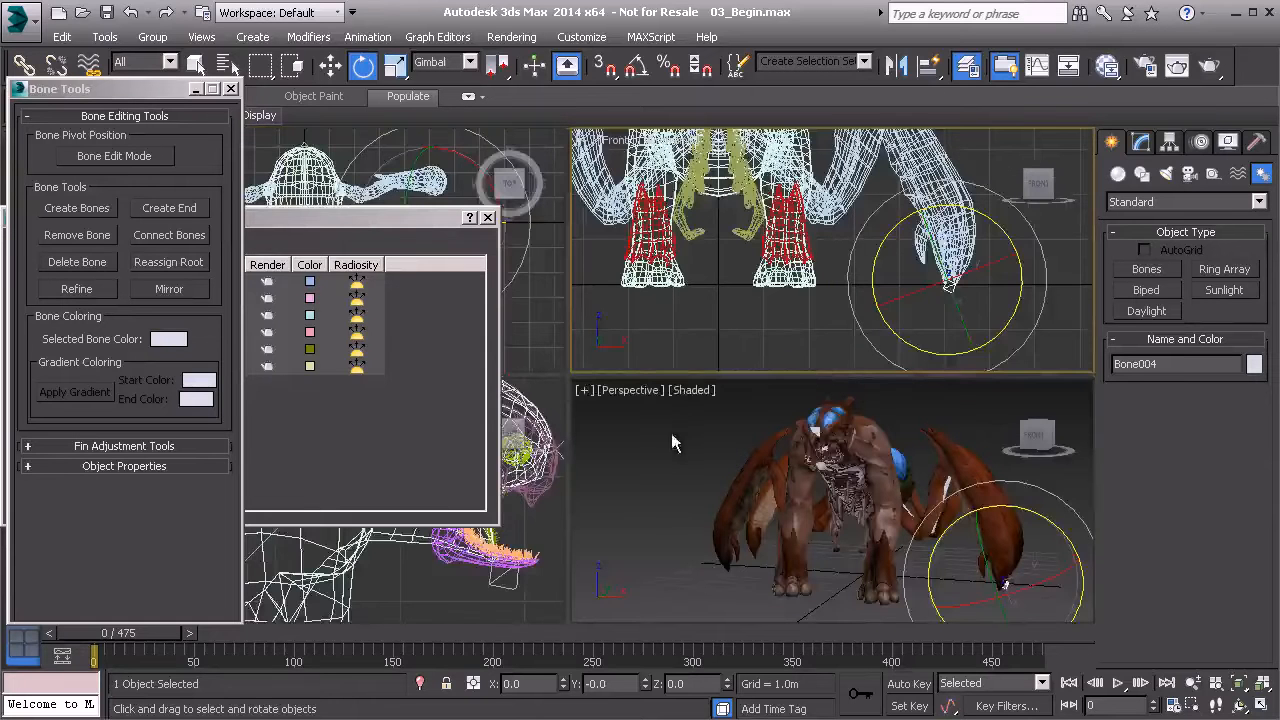
key("alt+w")
middle_click_drag(718, 439, 779, 431, "alt")
mouse_move(932, 353)
middle_mouse_down("alt")
mouse_move(902, 364)
mouse_move(910, 350)
middle_mouse_up("alt")
left_click(922, 291)
middle_click_drag(922, 291, 777, 394, "alt")
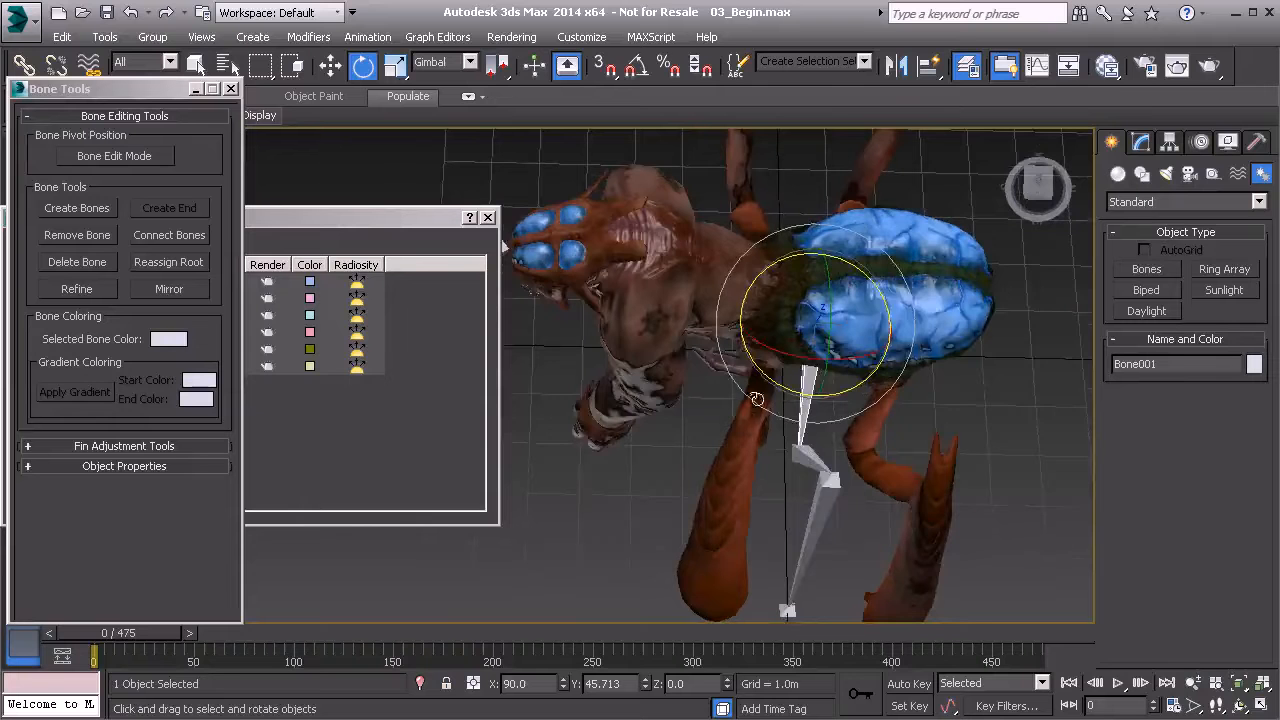
middle_click_drag(730, 446, 748, 384, "alt")
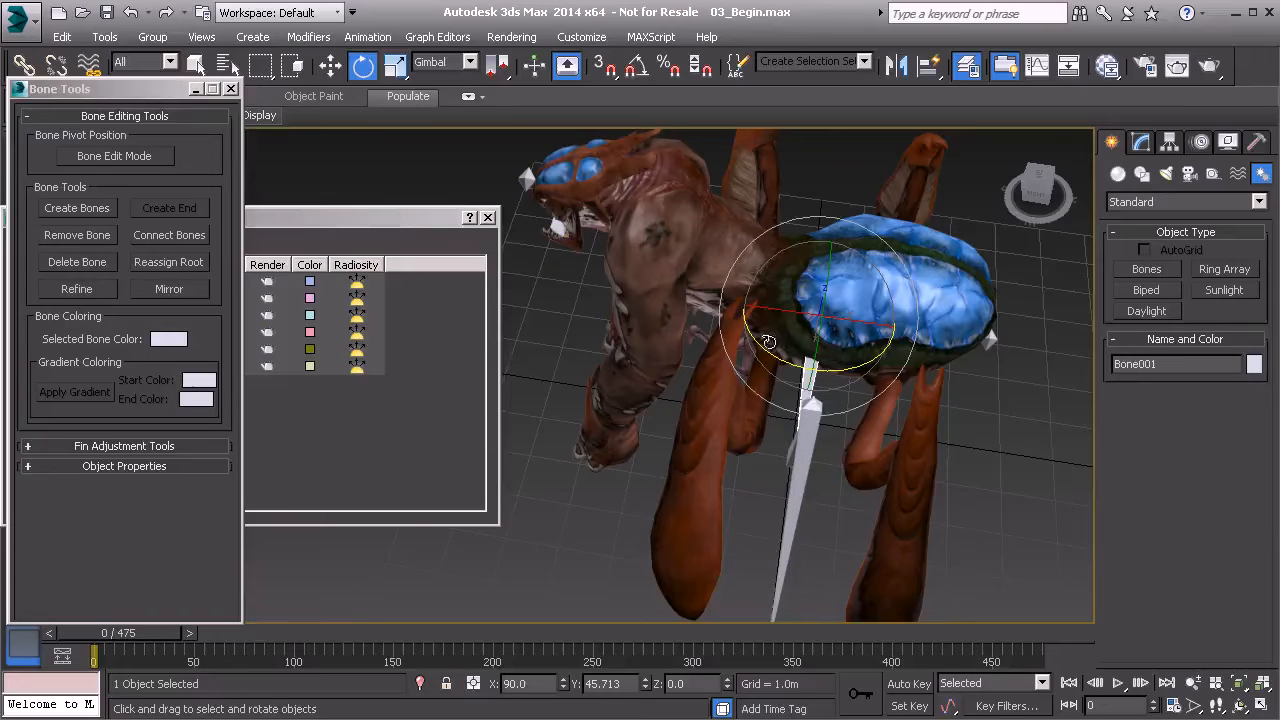
middle_click_drag(805, 407, 718, 298)
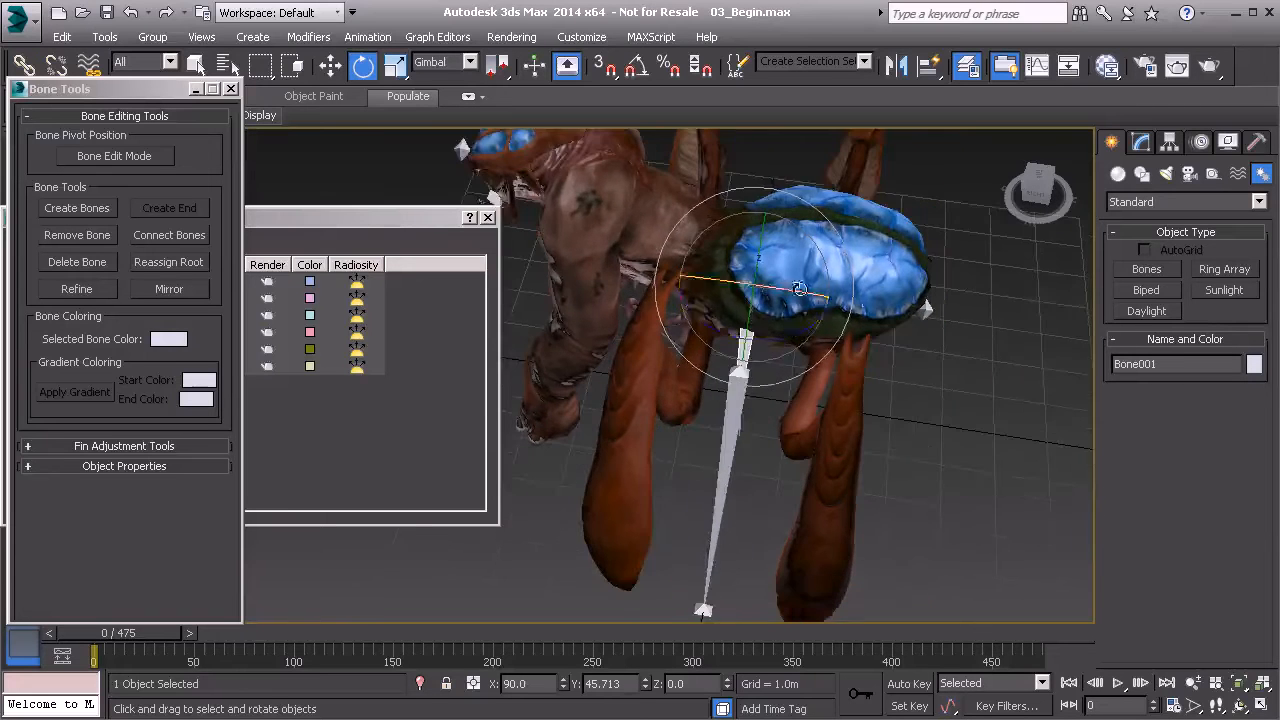
middle_click_drag(812, 348, 818, 406, "alt")
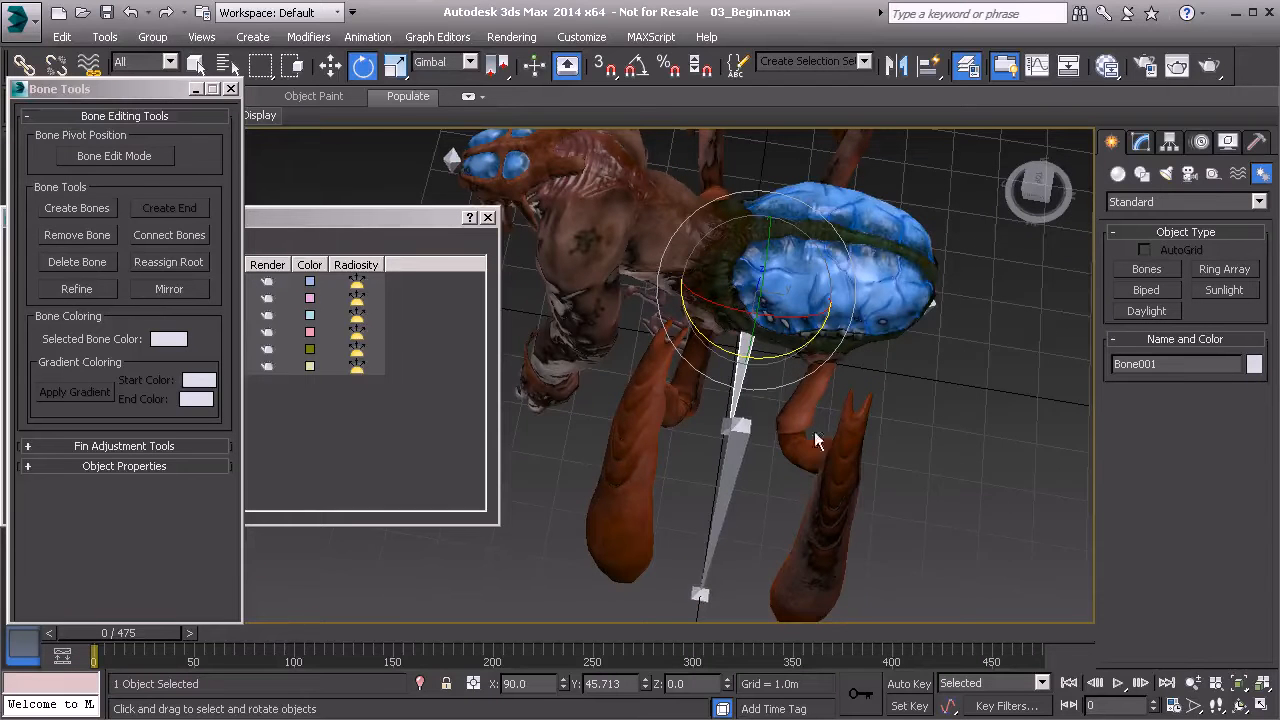
middle_click_drag(796, 435, 714, 411, "alt")
Step: Switch the Perspective view to wireframe and move the root leg bone along the Y axis to the front clawed leg's base
key("w")
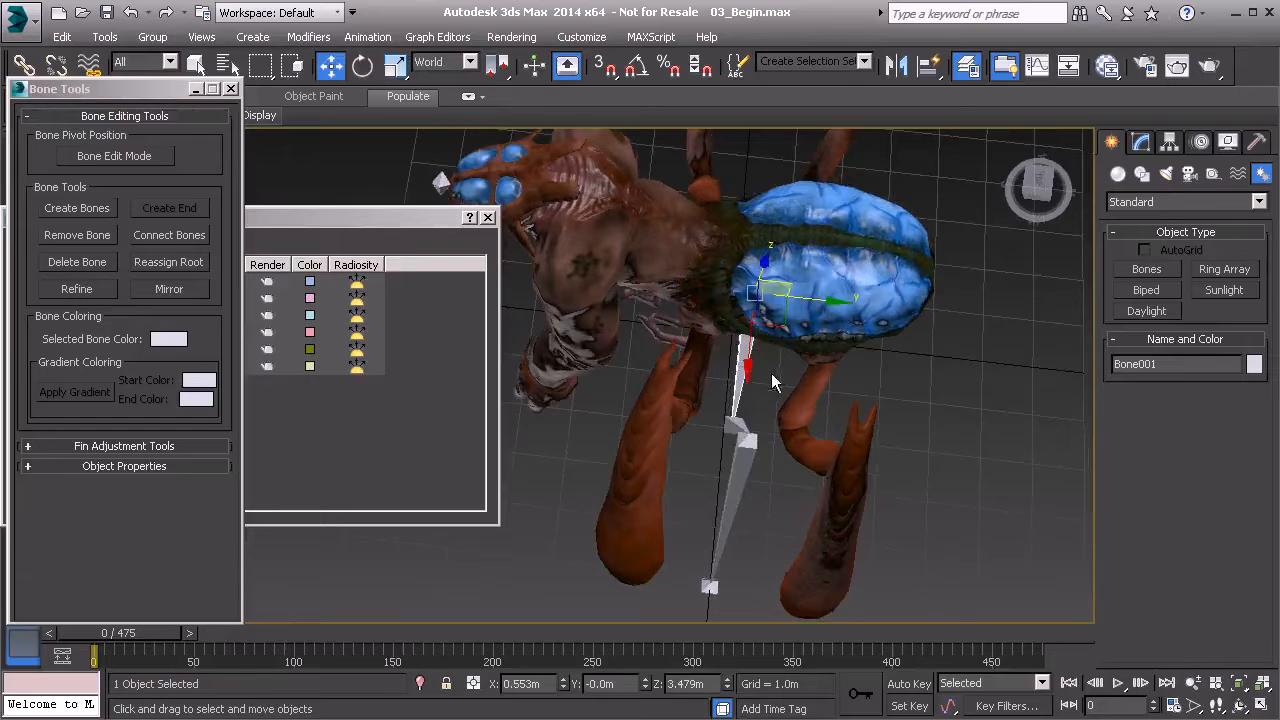
middle_click_drag(740, 352, 744, 332, "alt")
key("F3")
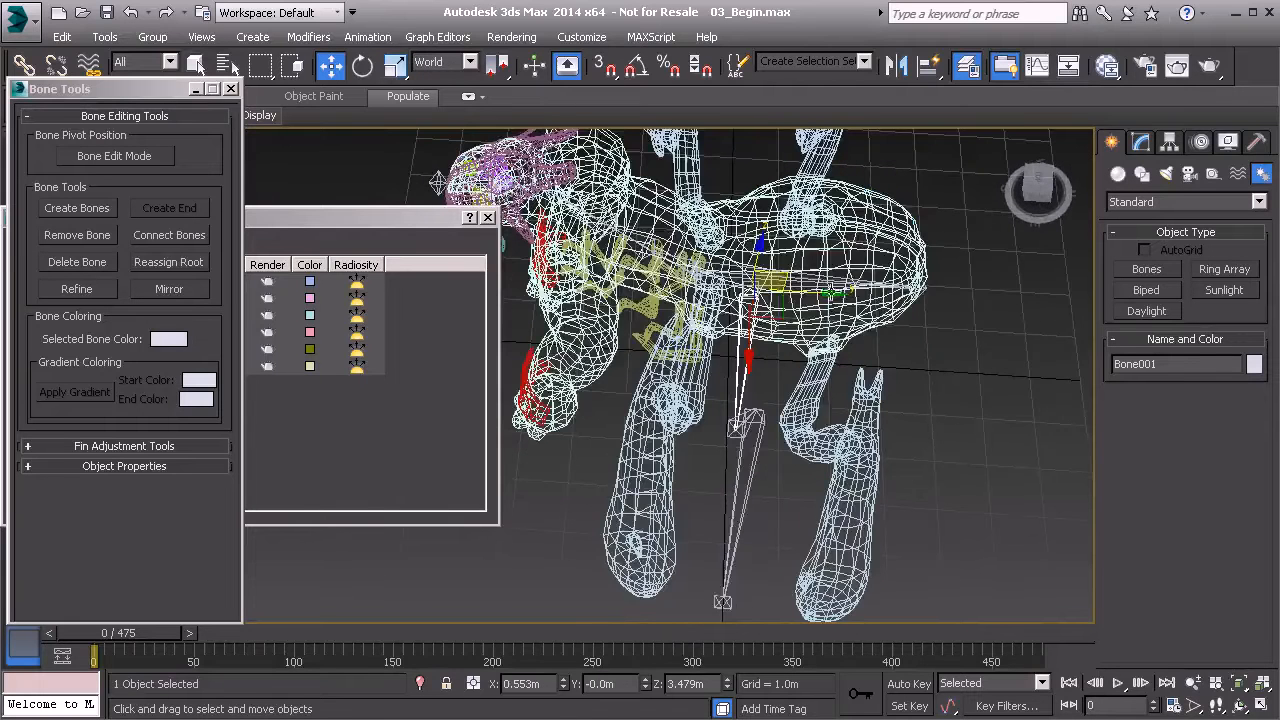
left_click_drag(836, 293, 782, 291)
middle_click_drag(782, 291, 795, 318, "alt")
left_click_drag(781, 301, 795, 304)
middle_click_drag(795, 304, 837, 325, "alt")
Step: Hide the Model layer and freeze the transforms of the root leg bone, accepting the confirmation
key("e")
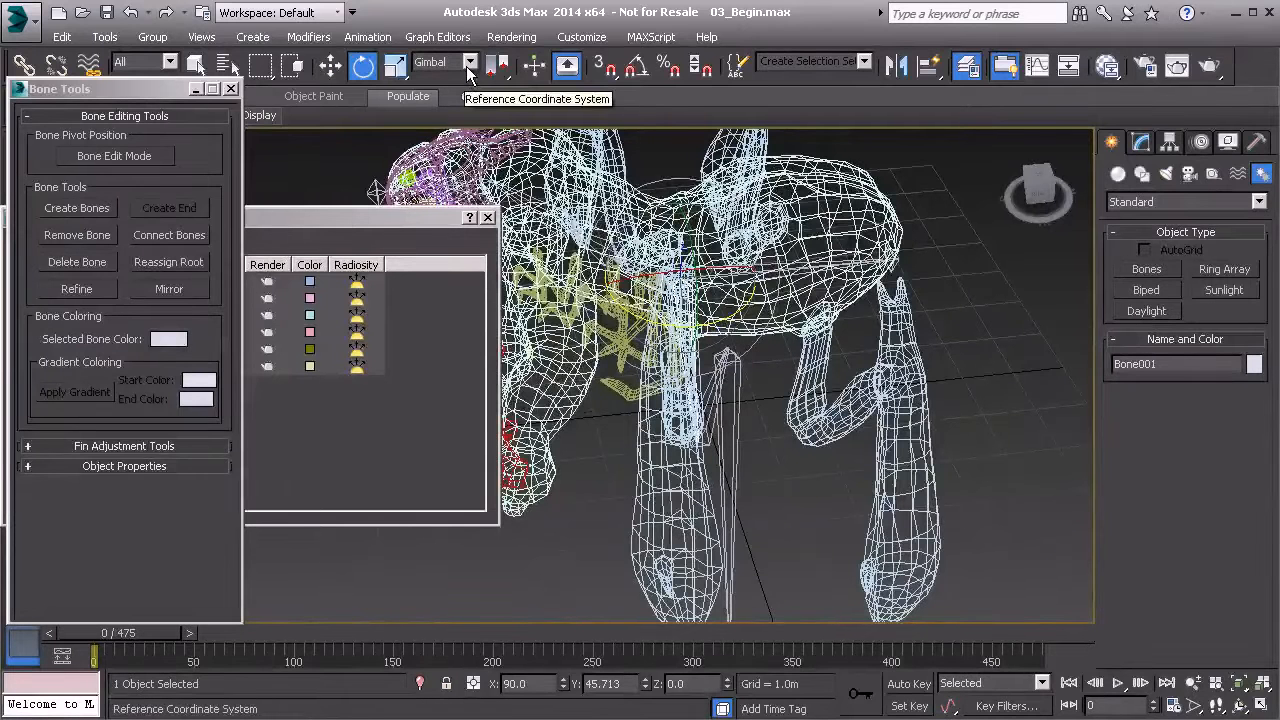
left_click(376, 220)
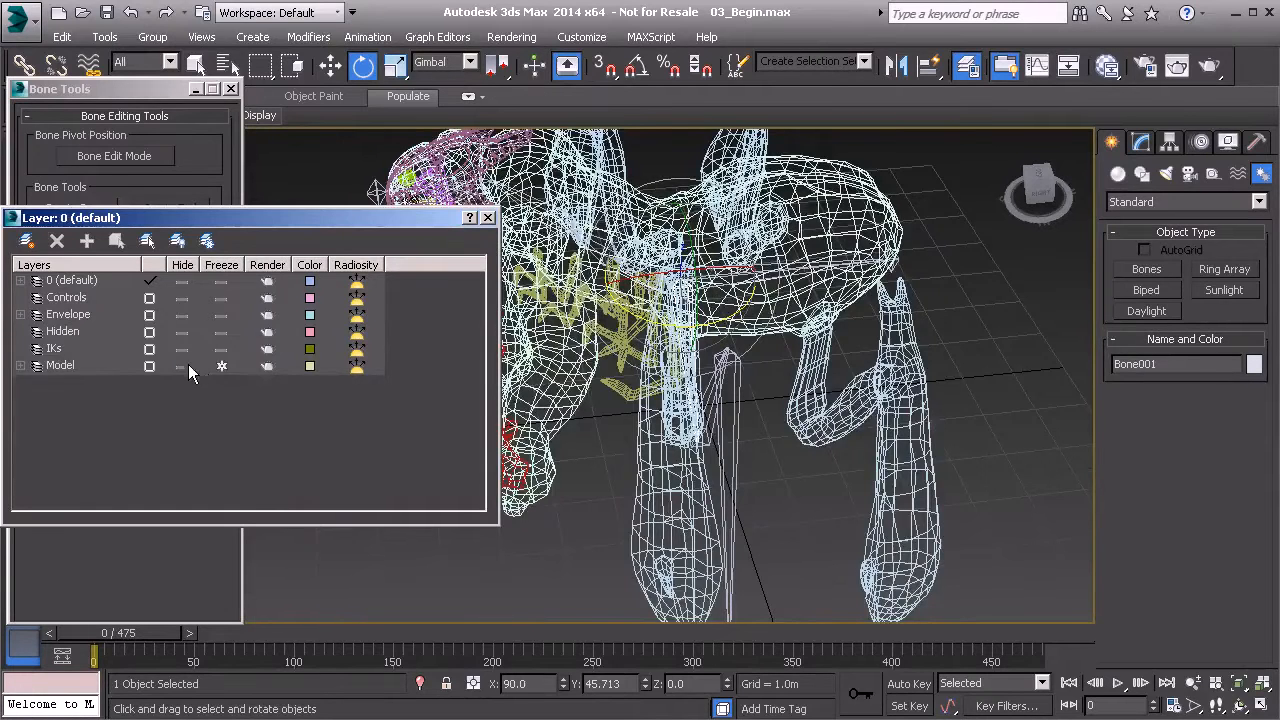
left_click(184, 365)
middle_click_drag(795, 300, 740, 287, "alt")
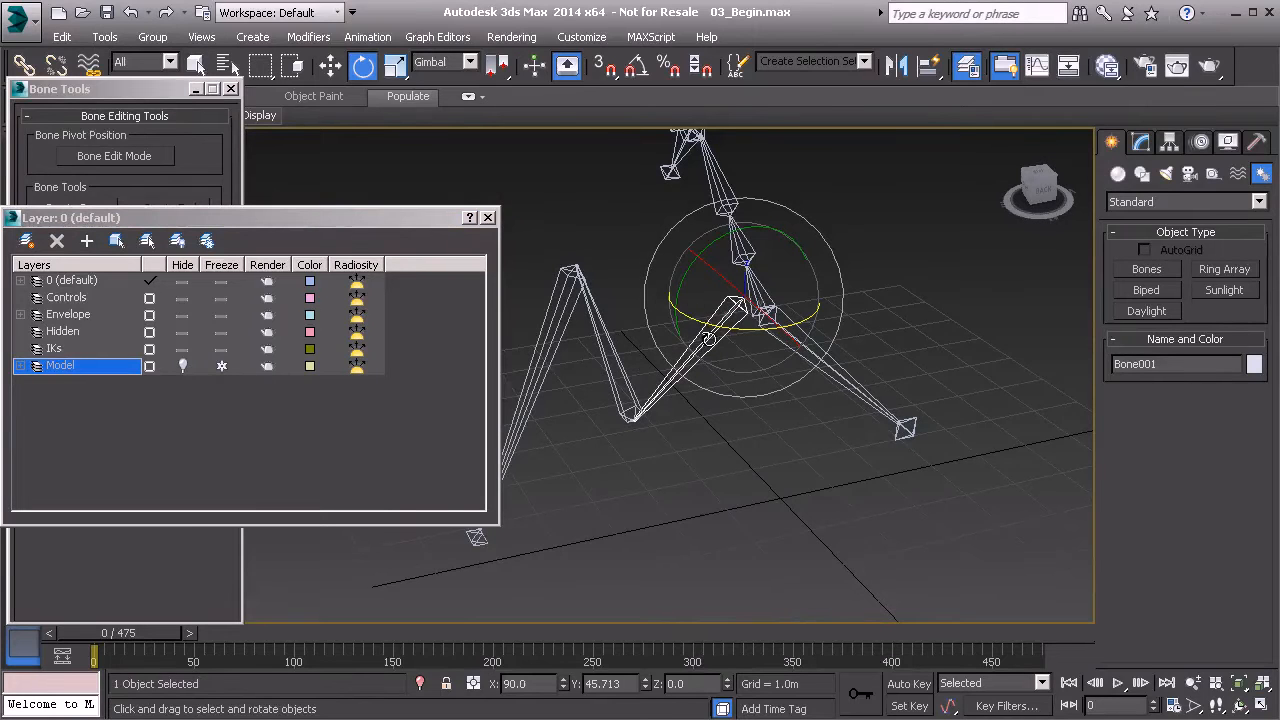
right_click(580, 198)
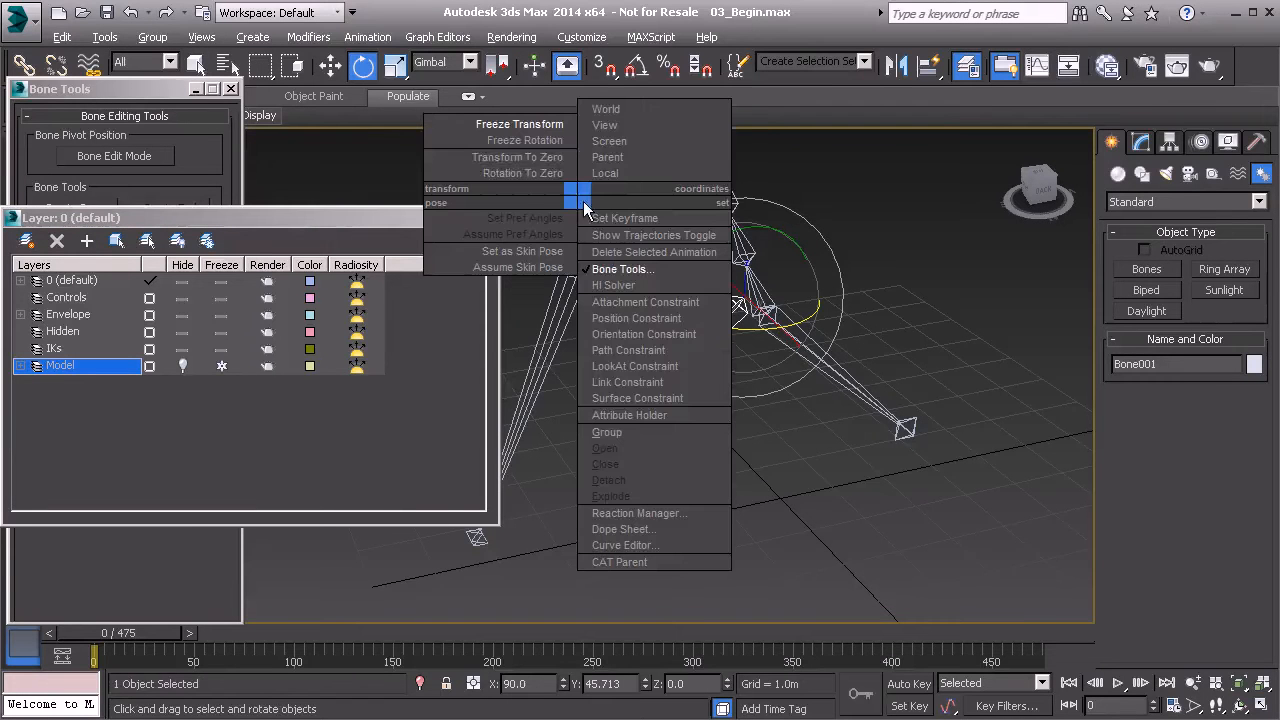
left_click(509, 125)
left_click(589, 543)
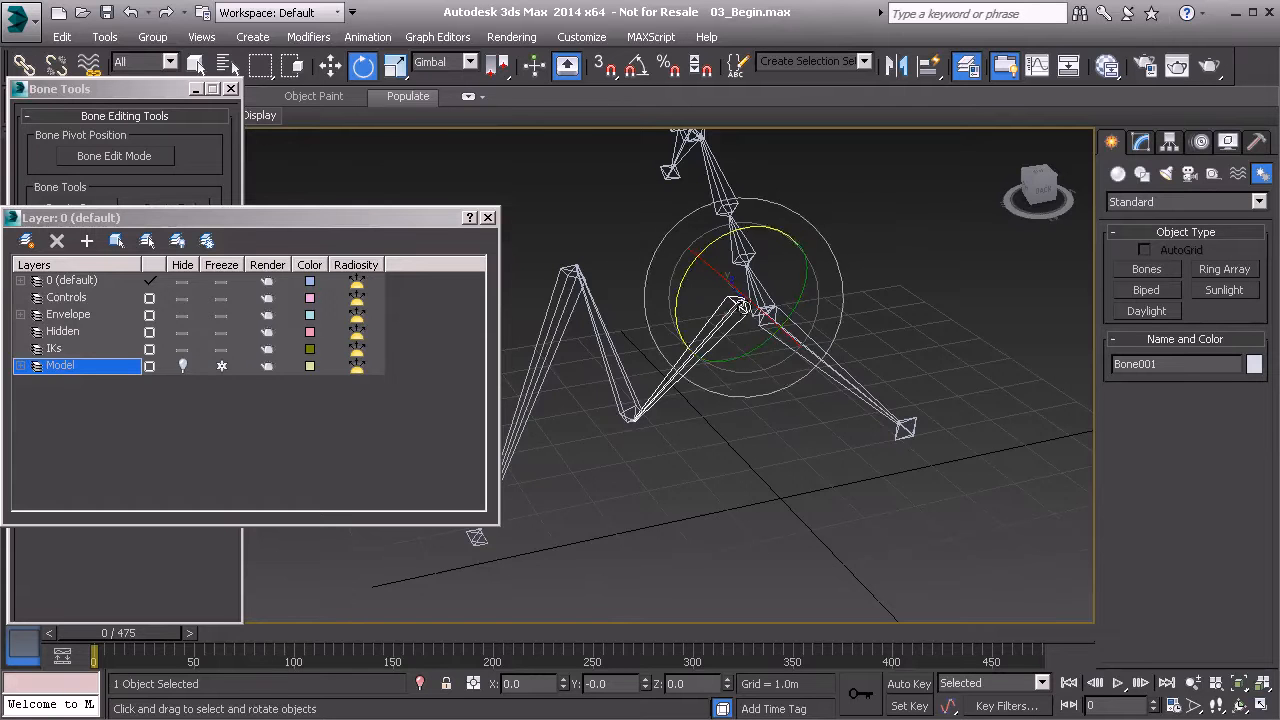
Step: Unhide the Model layer and rotate the root leg bone to -5.37 on Y and 15.253 on X to follow the front leg
middle_click_drag(690, 345, 727, 383, "alt")
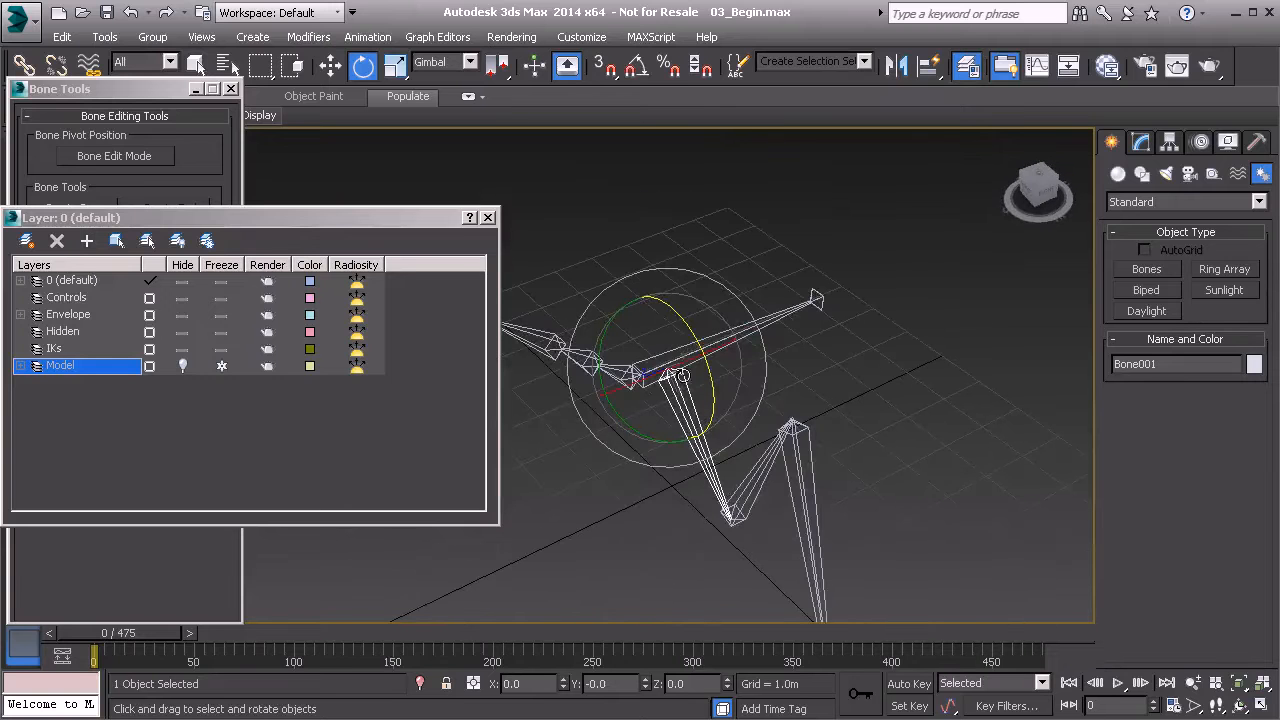
left_click(183, 366)
middle_click_drag(700, 420, 760, 312, "alt")
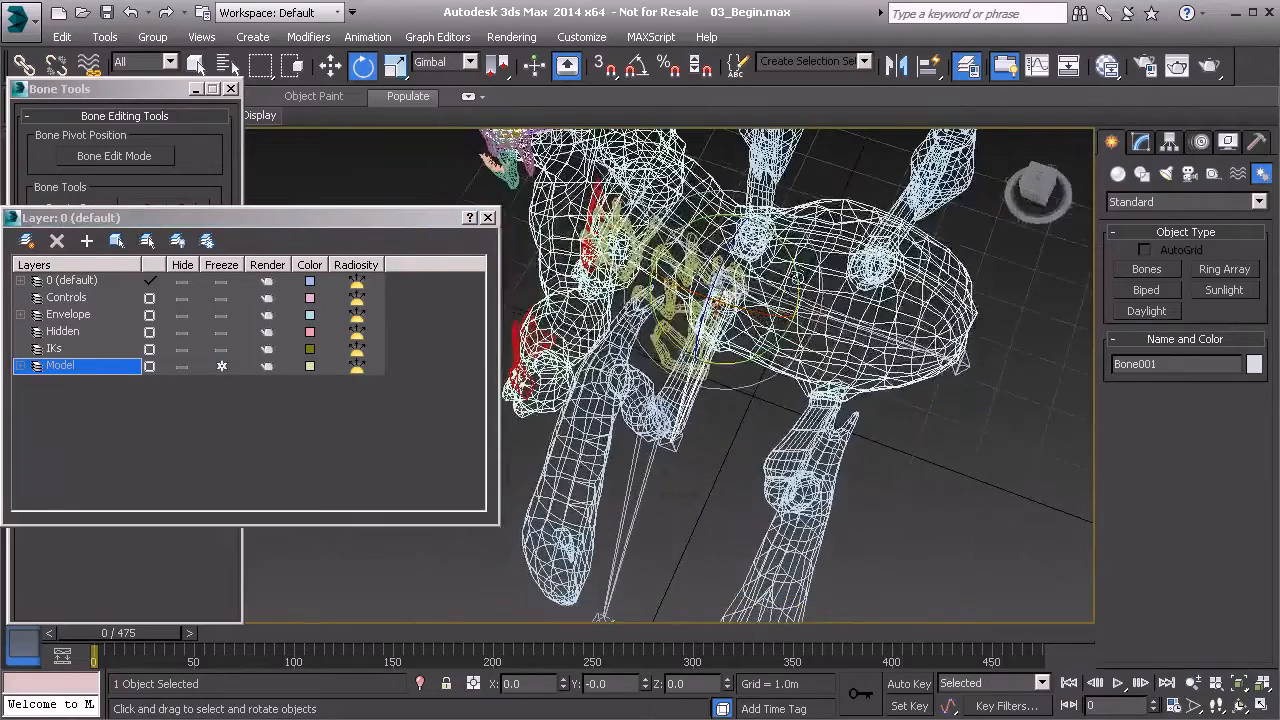
left_click_drag(798, 276, 802, 286)
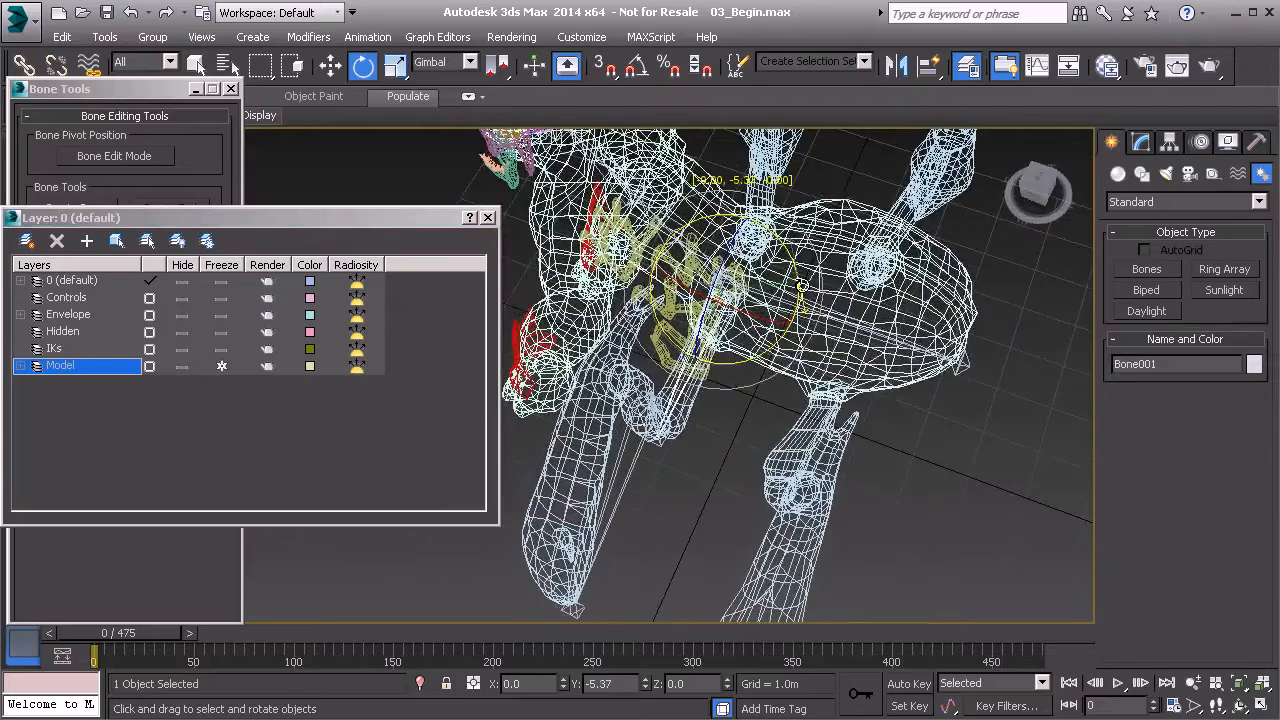
middle_click_drag(801, 283, 798, 291, "alt")
left_click_drag(772, 321, 734, 323)
Step: Select the whole front leg bone chain and clone it as a copy
middle_click_drag(734, 323, 490, 312, "alt")
scroll(682, 340, "up", 2)
middle_click_drag(997, 387, 906, 362, "alt")
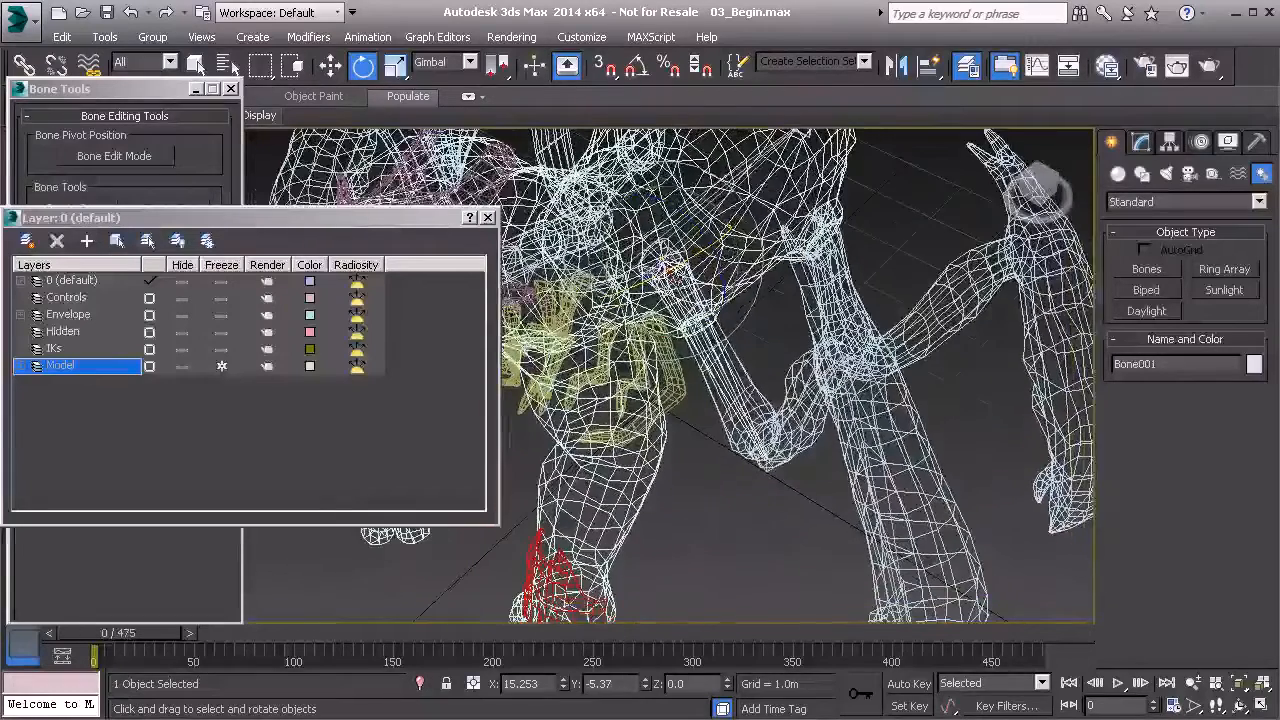
double_click(695, 299)
middle_click_drag(805, 378, 787, 377, "alt")
key("ctrl+v")
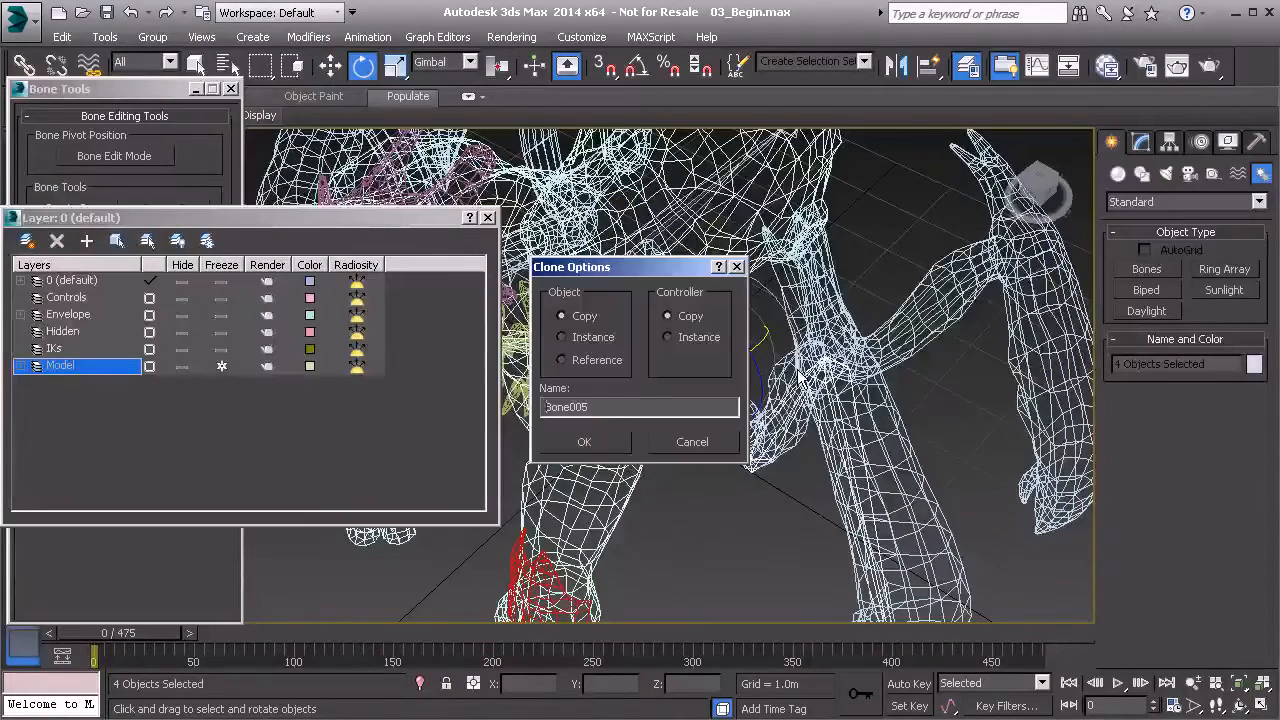
left_click(596, 441)
Step: Move the cloned bone chain back to the base of the rear clawed leg
mouse_move(920, 354)
middle_mouse_down("alt")
mouse_move(894, 374)
mouse_move(772, 400)
mouse_move(714, 313)
middle_mouse_up("alt")
key("w")
left_click_drag(690, 300, 858, 212)
middle_click_drag(903, 257, 857, 403, "alt")
middle_click_drag(934, 416, 970, 354)
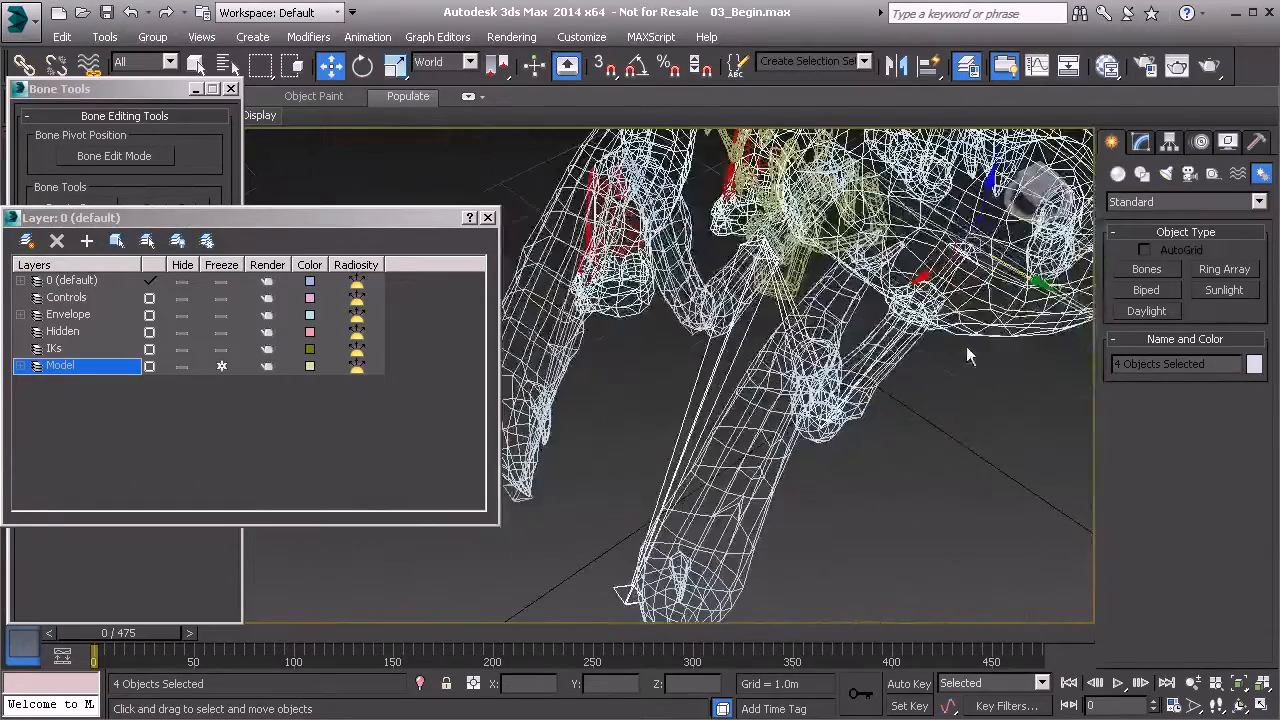
Step: Select only the cloned chain's root bone and rotate it to -2.126 on X to follow the rear leg
key("e")
middle_click_drag(921, 318, 968, 290, "alt")
left_click(982, 294)
mouse_move(986, 307)
left_mouse_down()
mouse_move(990, 338)
mouse_move(986, 328)
left_mouse_up()
middle_click_drag(986, 328, 978, 375, "alt")
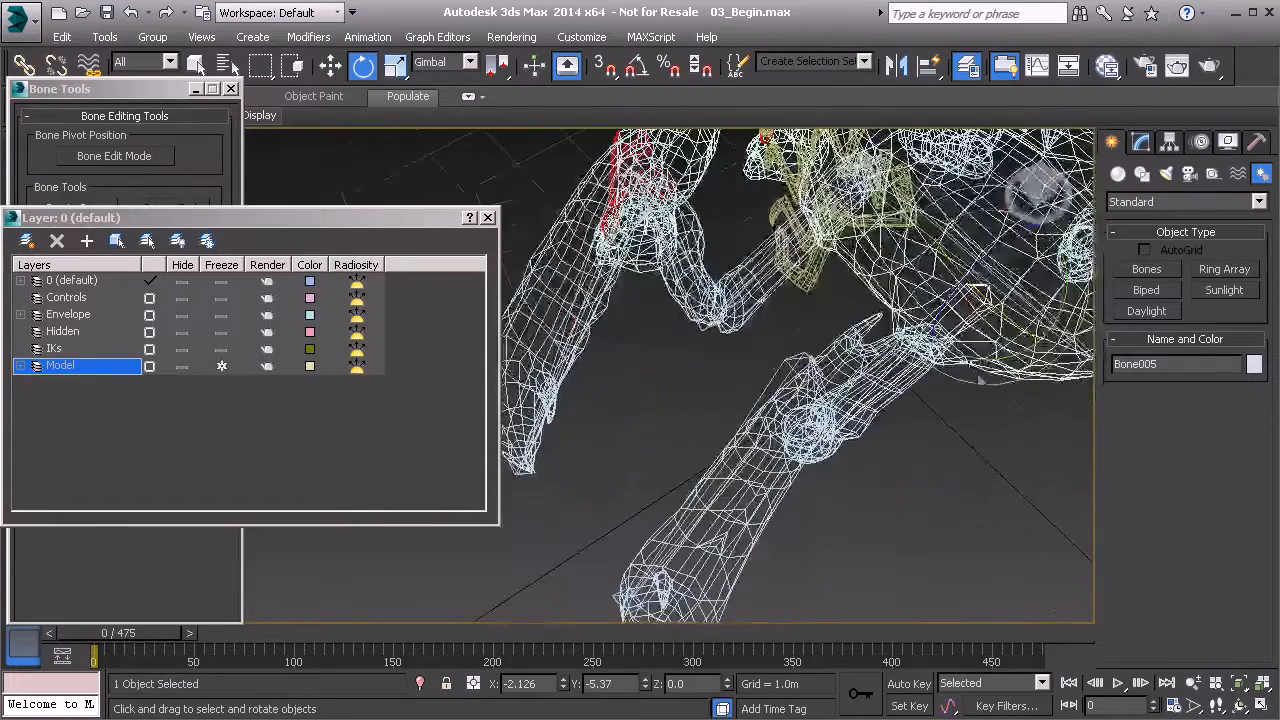
Step: Rotate the cloned chain's root bone to -8.769 on X and about -0.791 on Y to follow the rear leg
left_click_drag(985, 361, 979, 368)
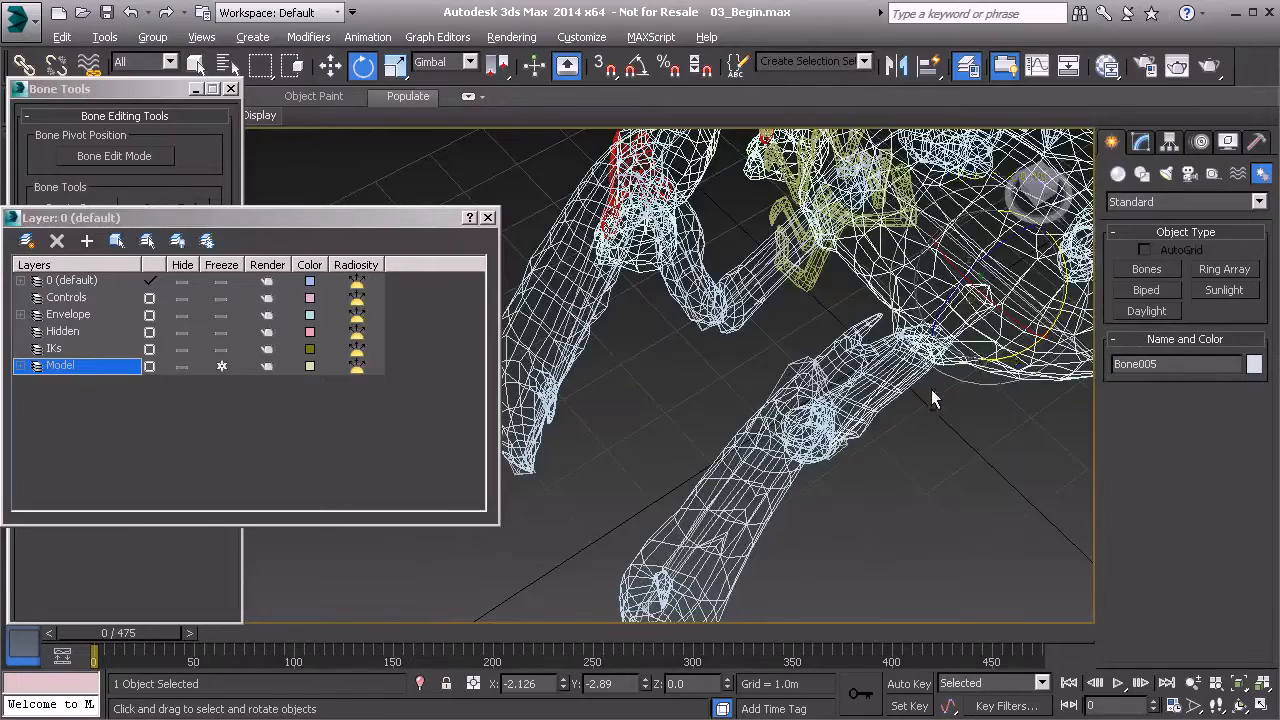
middle_click_drag(979, 368, 938, 338, "alt")
left_click_drag(990, 264, 986, 263)
middle_click_drag(987, 268, 945, 286, "alt")
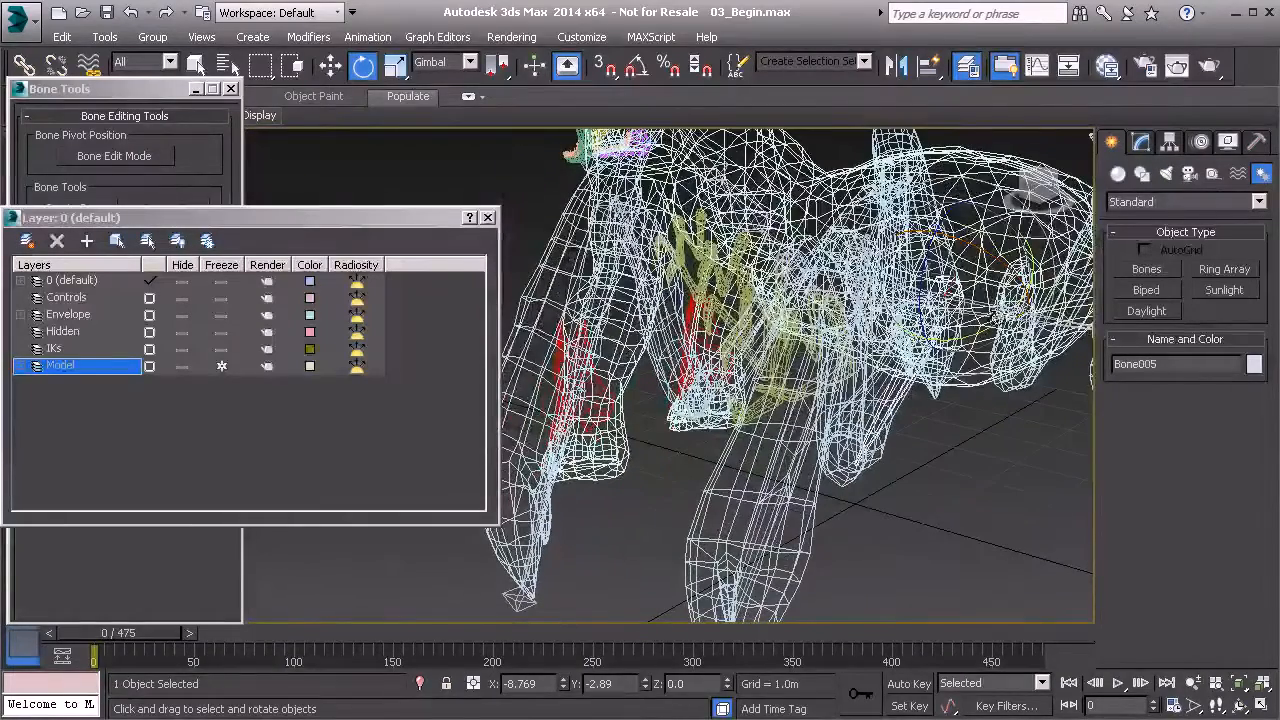
middle_click_drag(1000, 318, 1015, 330, "alt")
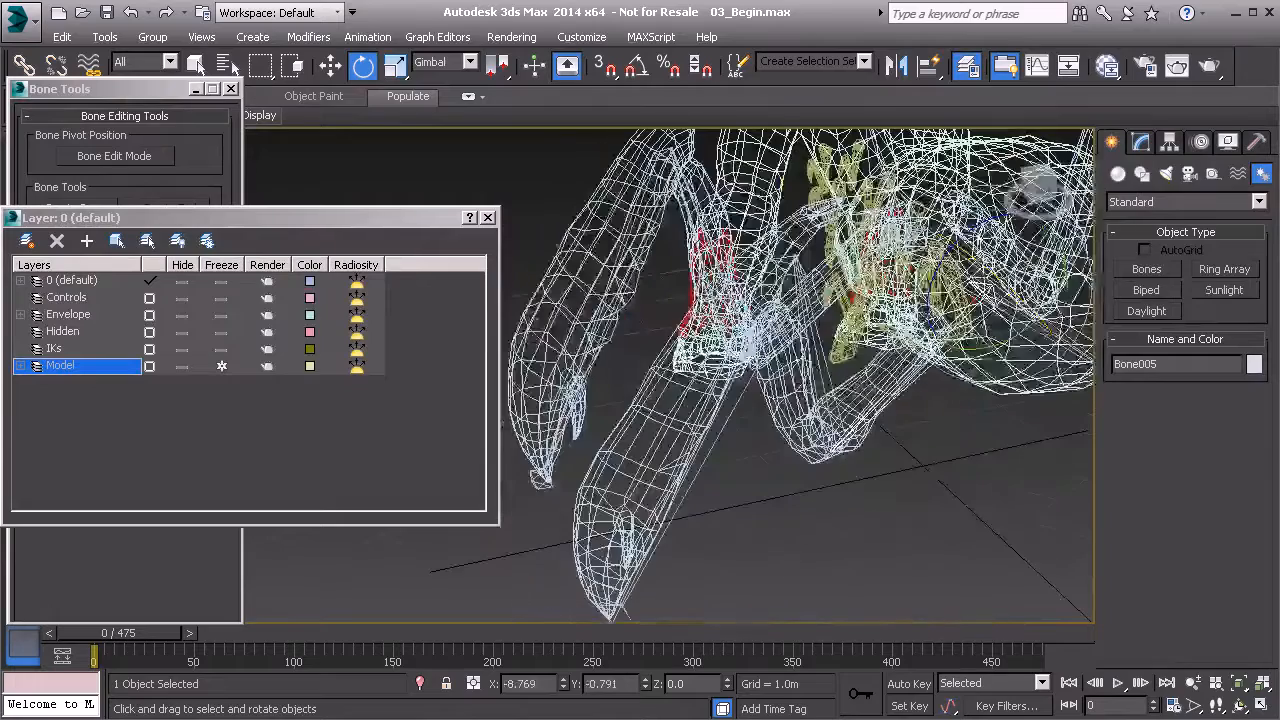
left_click_drag(1003, 297, 1001, 292)
middle_click_drag(1001, 292, 1022, 352, "alt")
Step: Move the cloned chain's root bone to 1.283 m on the world Y axis at the rear leg's base
key("w")
left_click(1012, 337)
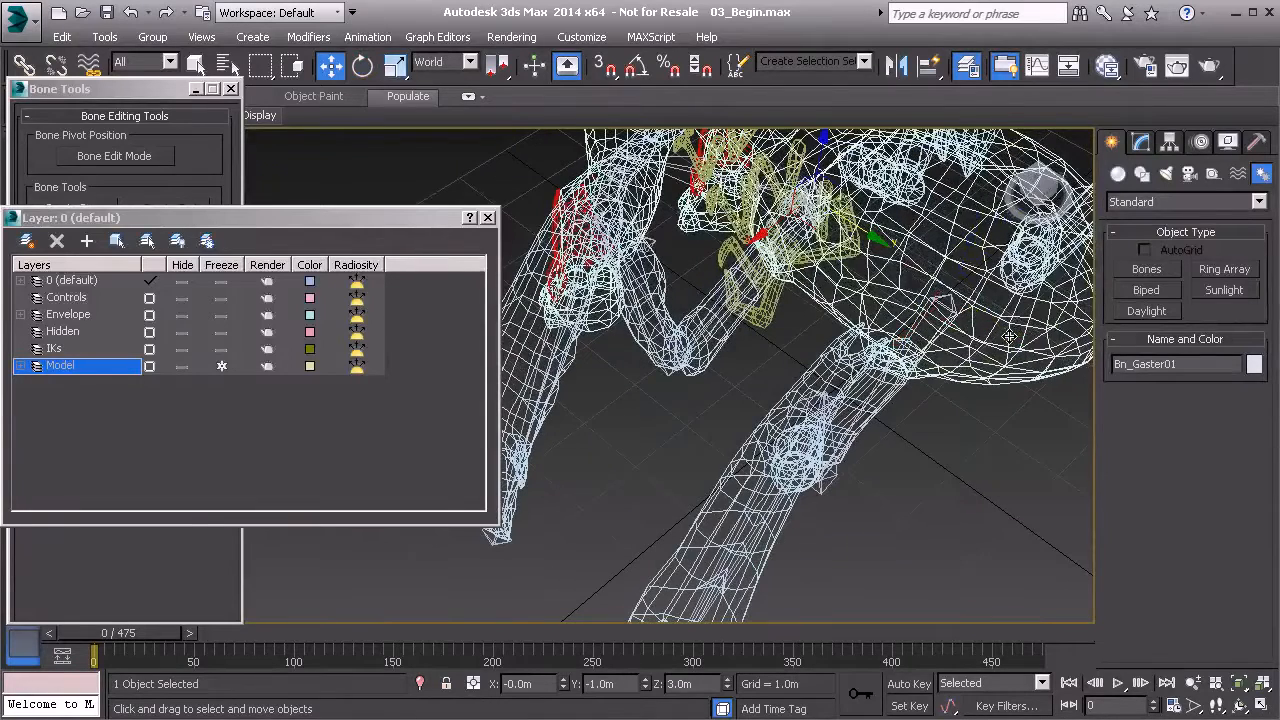
middle_click_drag(1012, 365, 975, 368, "alt")
left_click(975, 368)
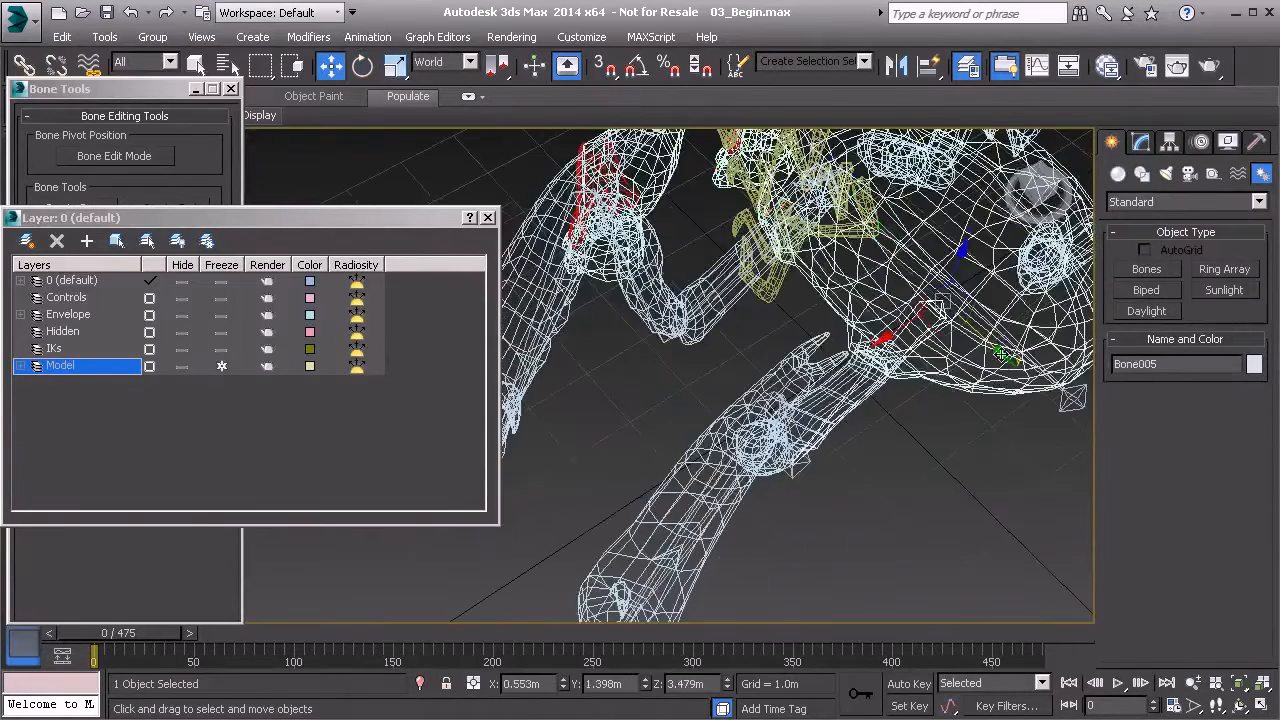
left_click_drag(998, 356, 990, 347)
middle_click_drag(981, 390, 866, 312, "alt")
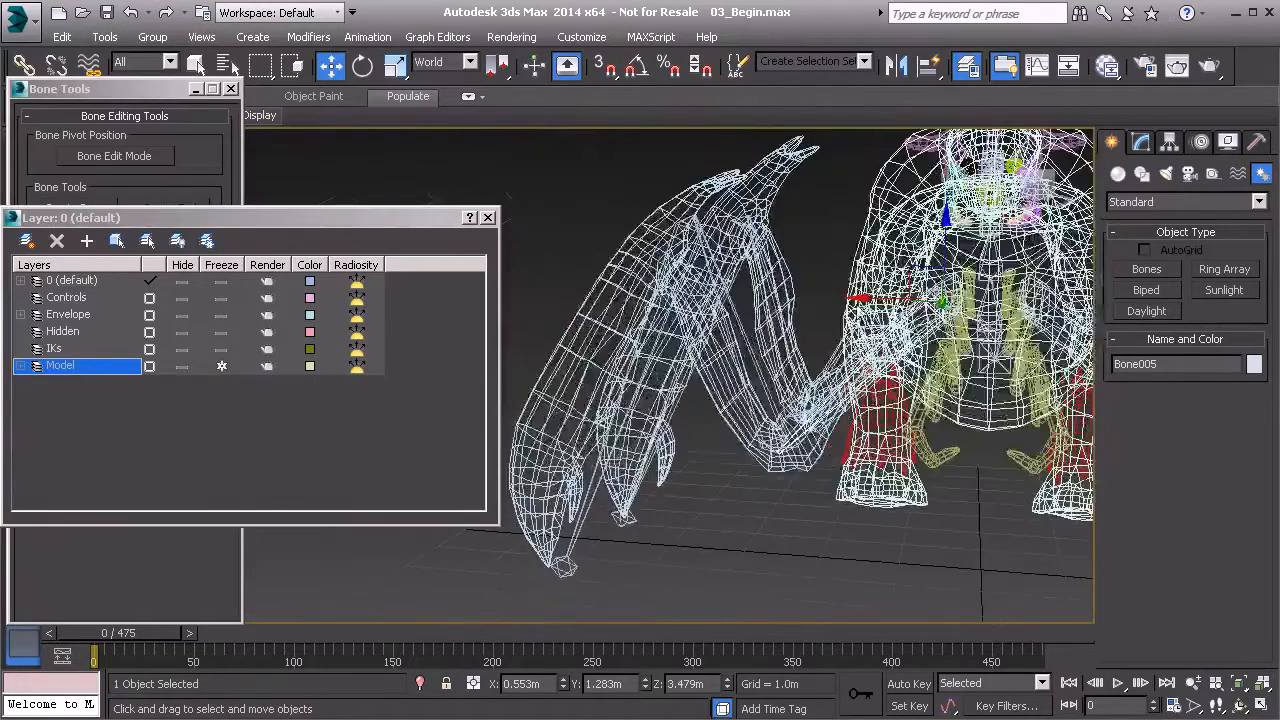
middle_click_drag(735, 334, 715, 340, "alt")
mouse_move(1008, 343)
middle_mouse_down("alt")
mouse_move(742, 432)
mouse_move(766, 451)
mouse_move(1000, 352)
middle_mouse_up("alt")
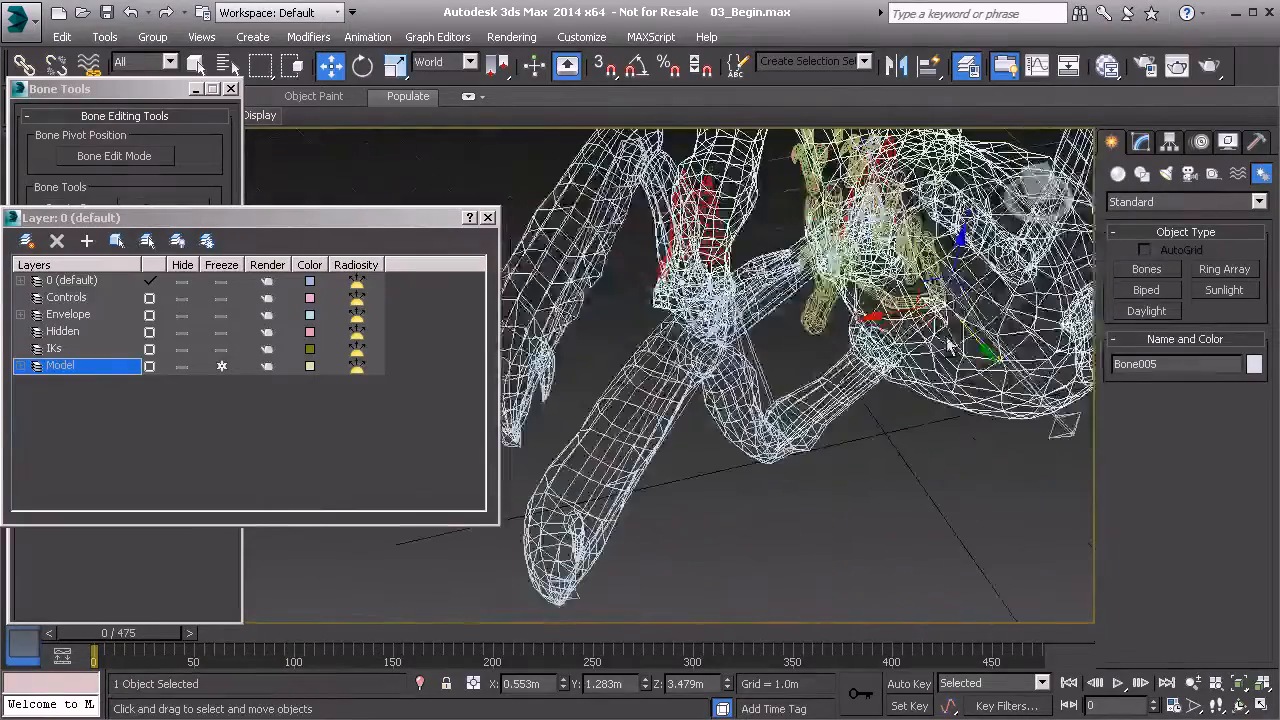
Step: Turn on Bone Edit Mode, switch to the Local coordinate system and shift the rear chain's root joint into the upper leg
left_click(140, 160)
middle_click_drag(862, 314, 890, 327, "alt")
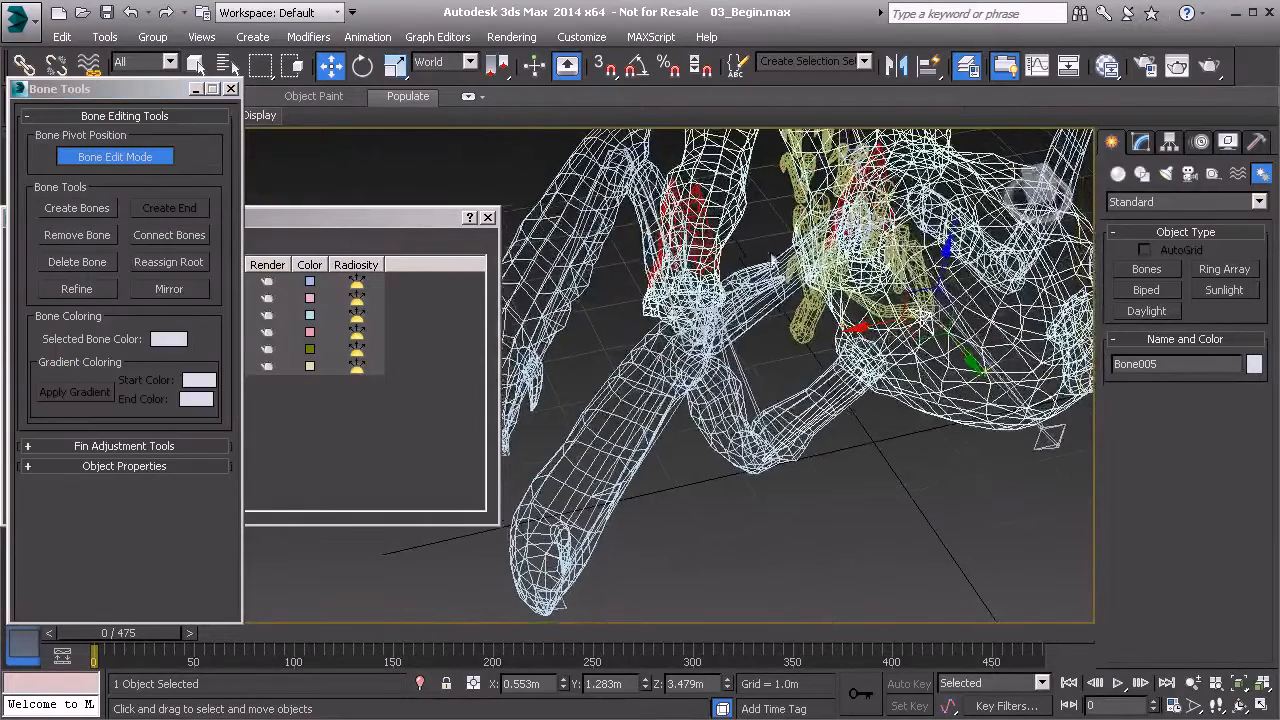
left_click(447, 62)
left_click(453, 132)
middle_click_drag(840, 400, 904, 314, "alt")
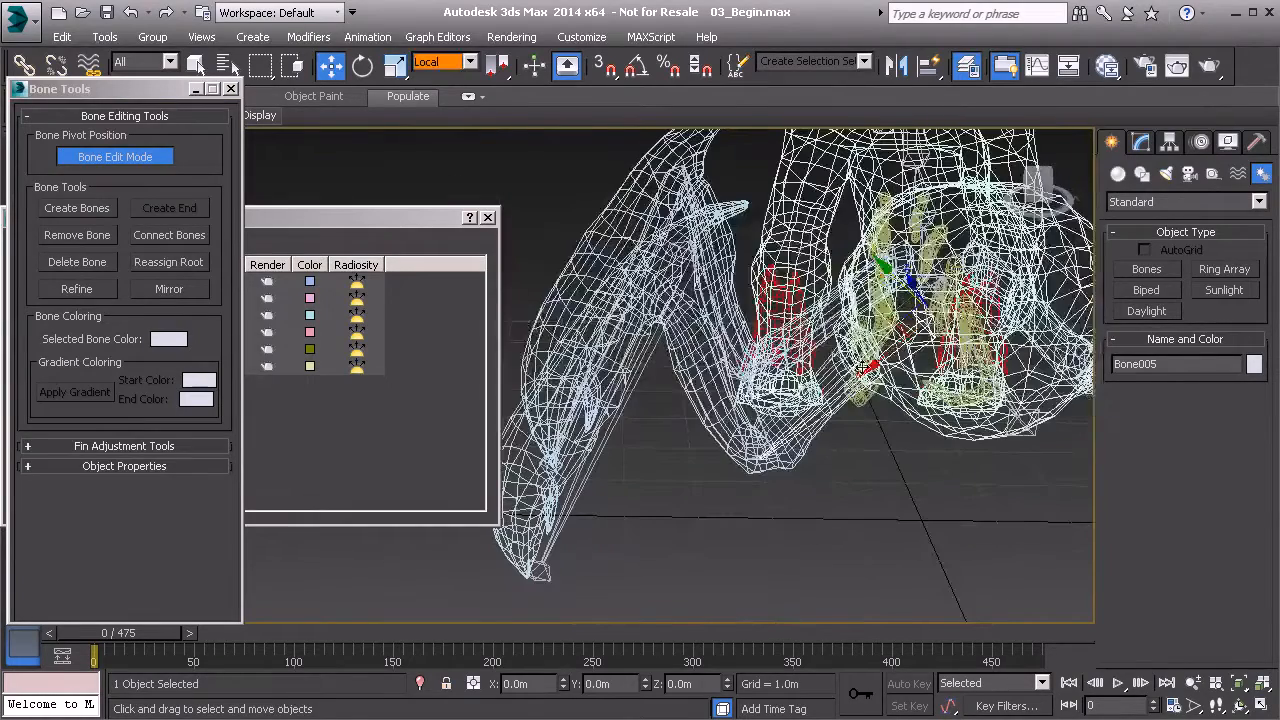
left_click_drag(862, 368, 804, 410)
middle_click_drag(804, 410, 836, 390, "alt")
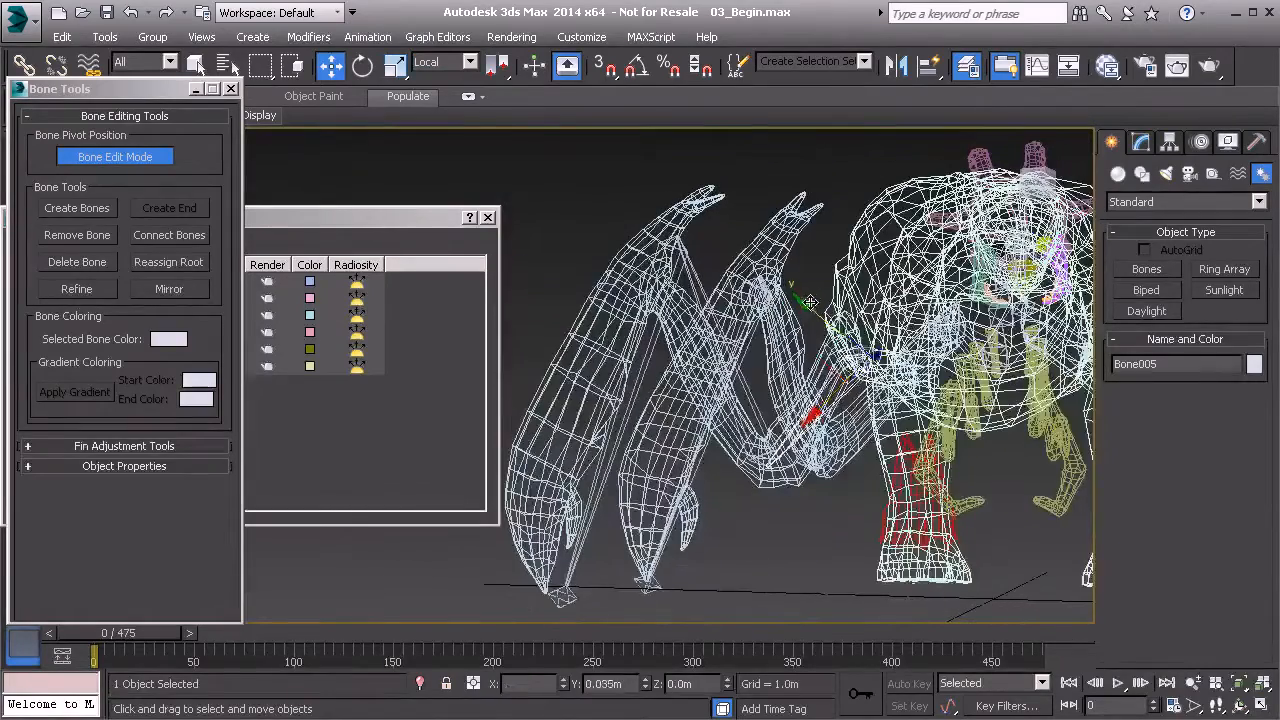
middle_click_drag(948, 392, 850, 410, "alt")
middle_click_drag(754, 405, 790, 428, "alt")
Step: Reposition the second and third joints of the rear leg's bone chain to fit the leg's bends
left_click(748, 403)
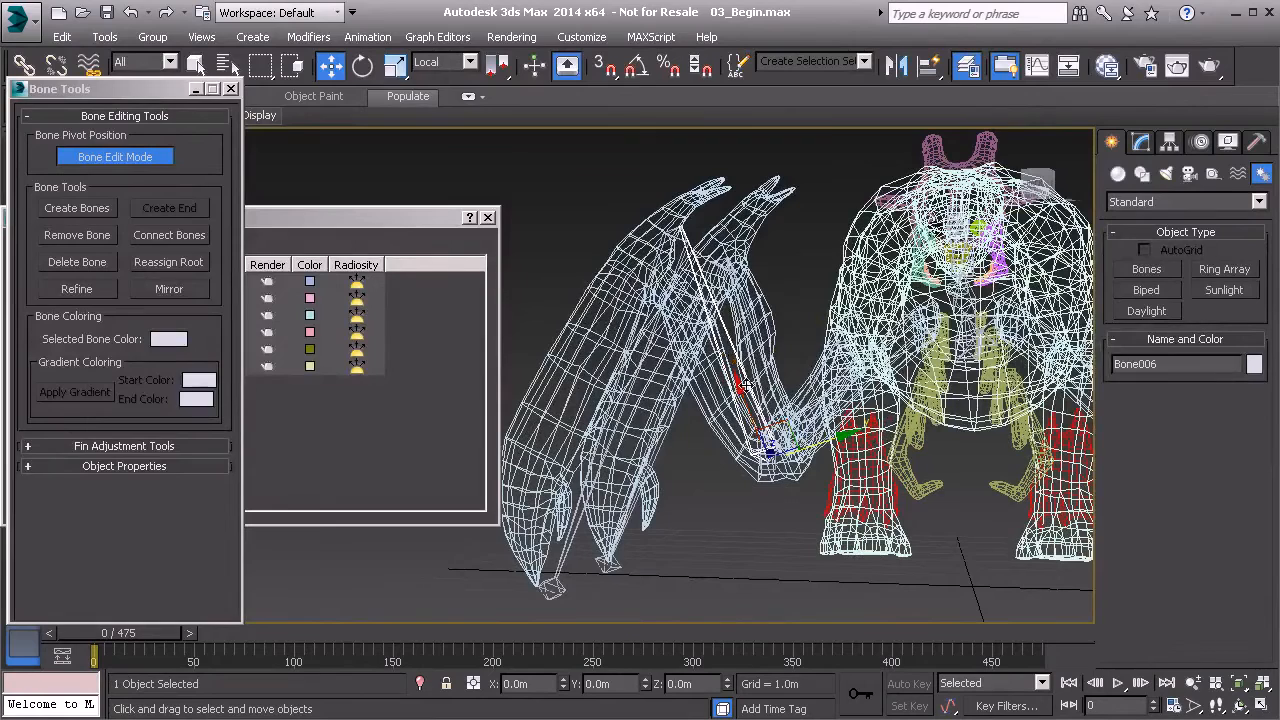
left_click_drag(792, 418, 786, 435)
middle_click_drag(796, 456, 820, 444, "alt")
left_click(640, 389)
middle_click_drag(718, 262, 784, 270, "alt")
left_click_drag(708, 241, 693, 267)
middle_click_drag(823, 374, 764, 415, "alt")
Step: Move the rear chain's end bone onto the claw tip and turn off Bone Edit Mode
left_click(646, 573)
middle_click_drag(664, 570, 740, 543, "alt")
left_click_drag(733, 556, 704, 554)
middle_click_drag(646, 530, 862, 550, "alt")
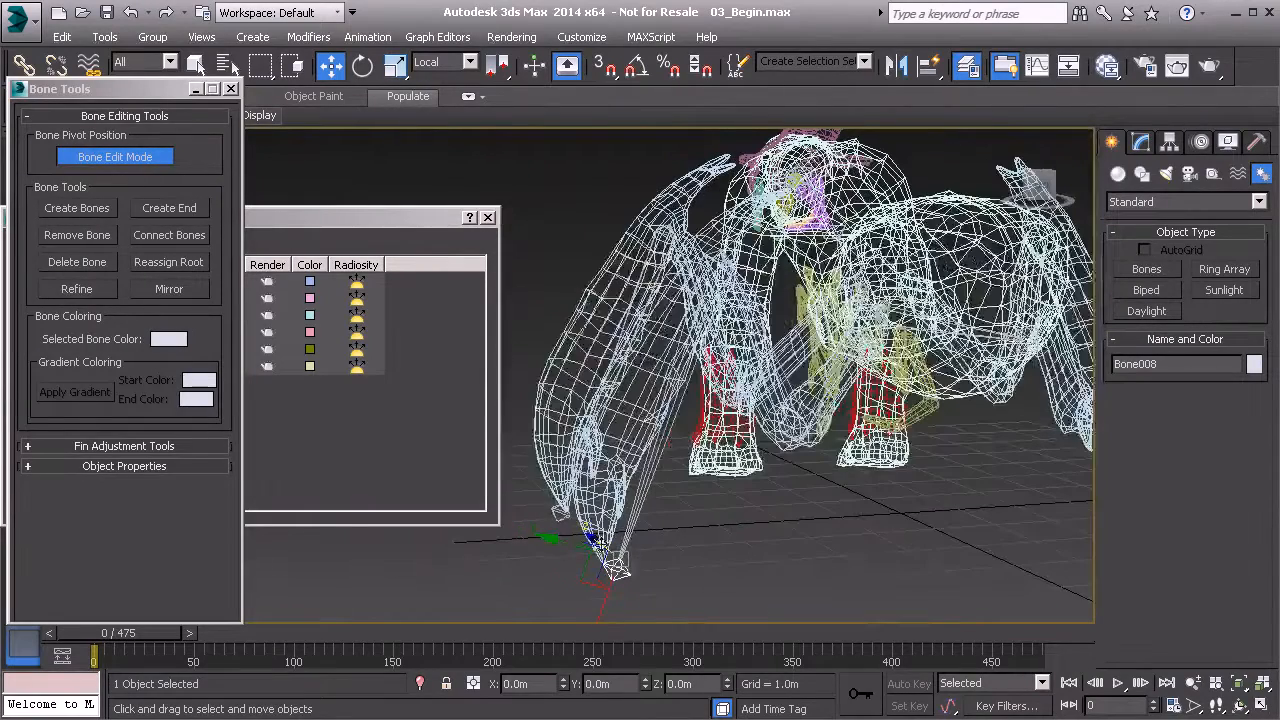
left_click_drag(588, 538, 532, 534)
middle_click_drag(572, 530, 520, 400, "alt")
left_click(135, 160)
middle_click_drag(600, 400, 660, 375, "alt")
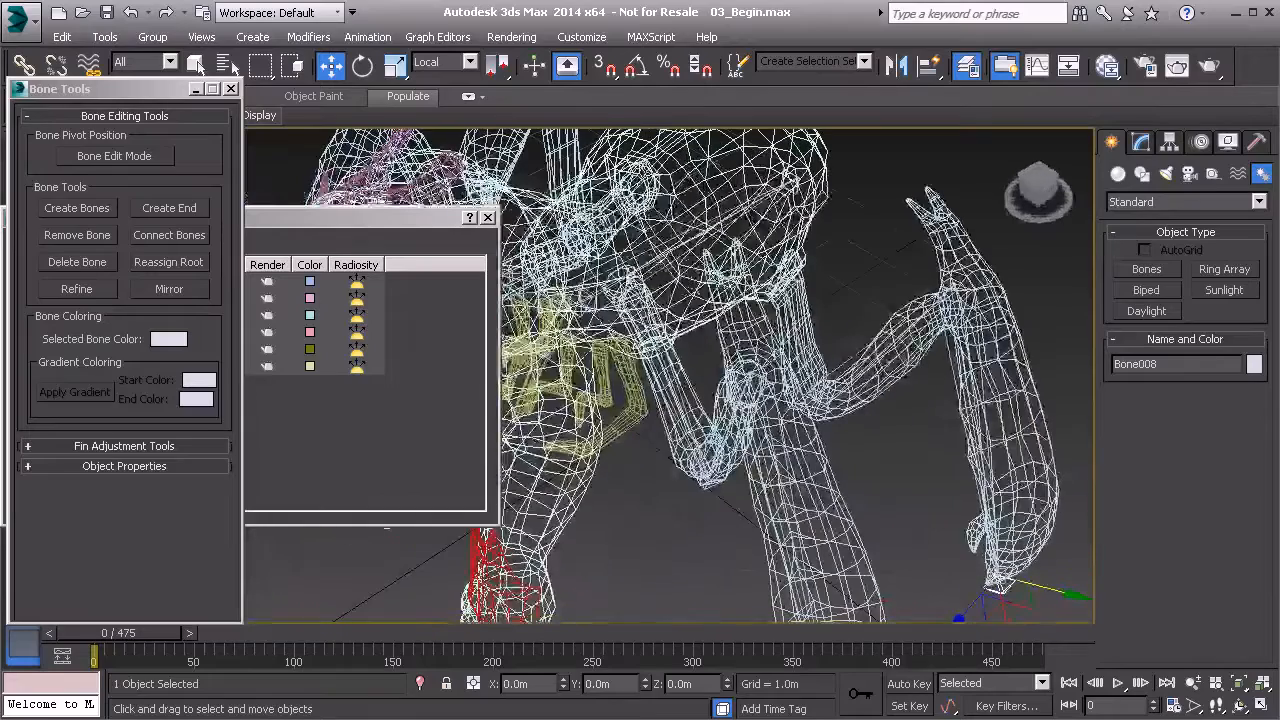
Step: Hide the Model layer so only the bone chains are shown
left_click(336, 223)
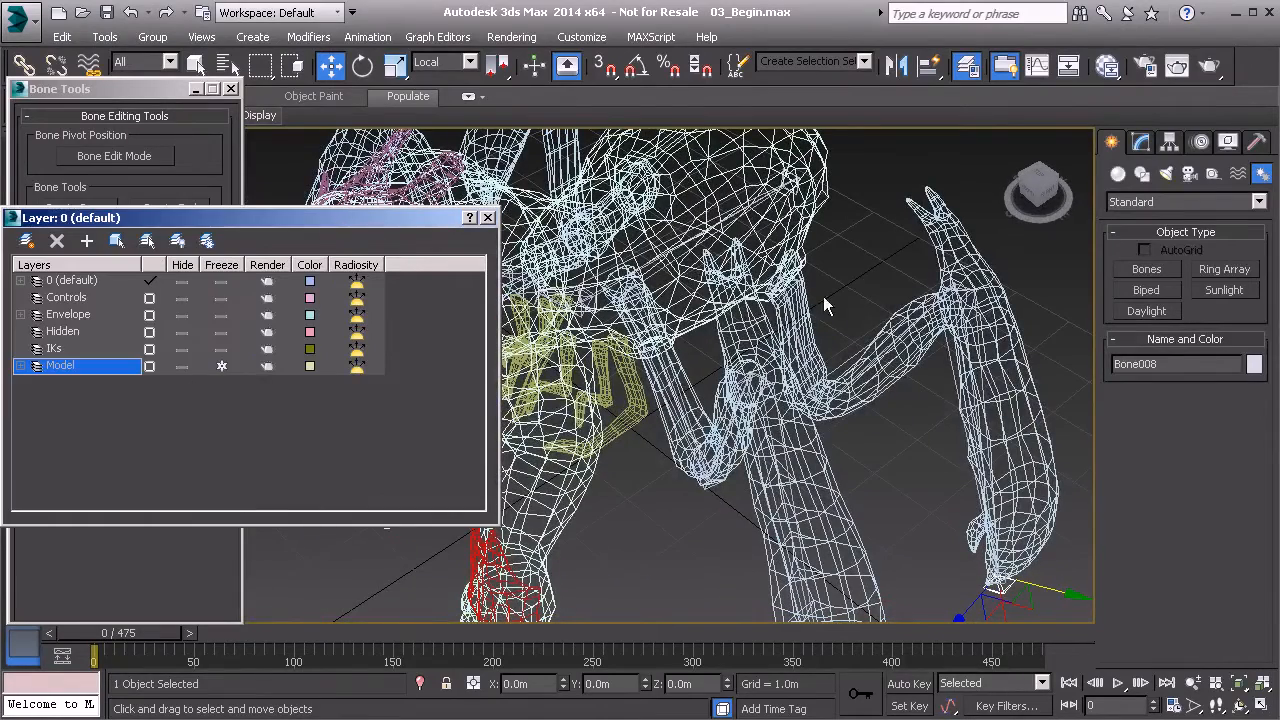
middle_click_drag(727, 302, 758, 337)
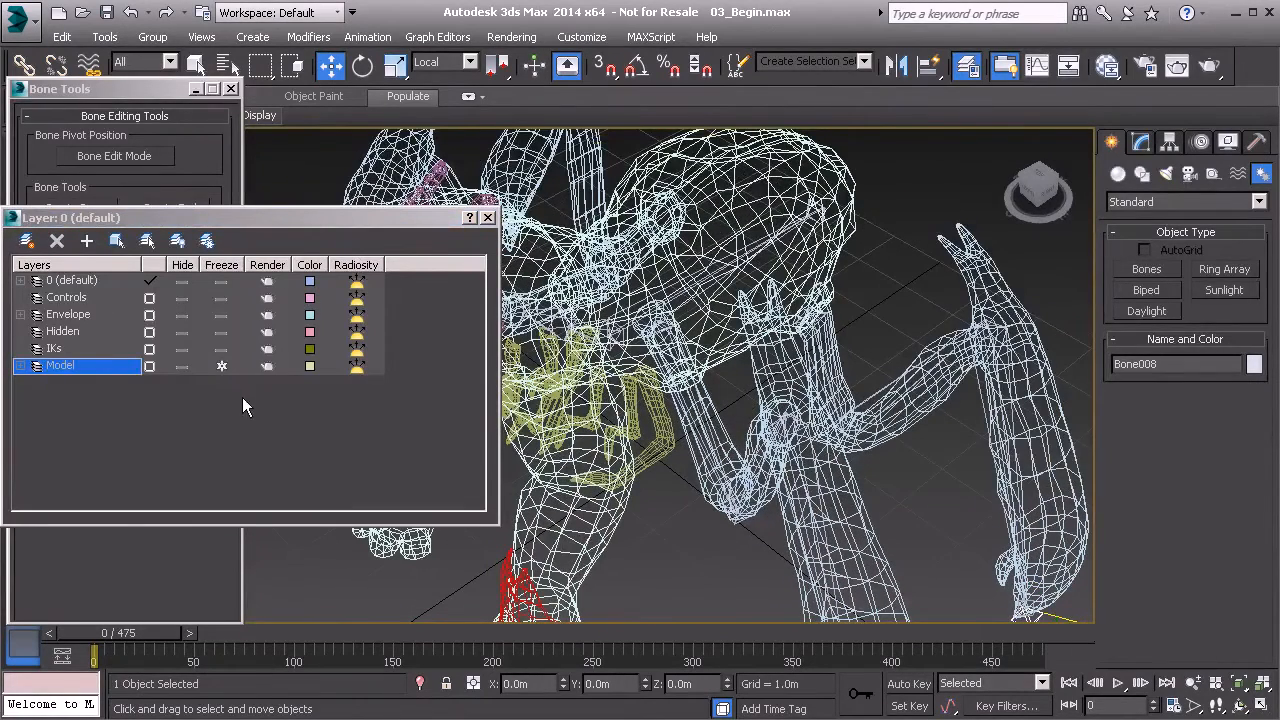
left_click(182, 366)
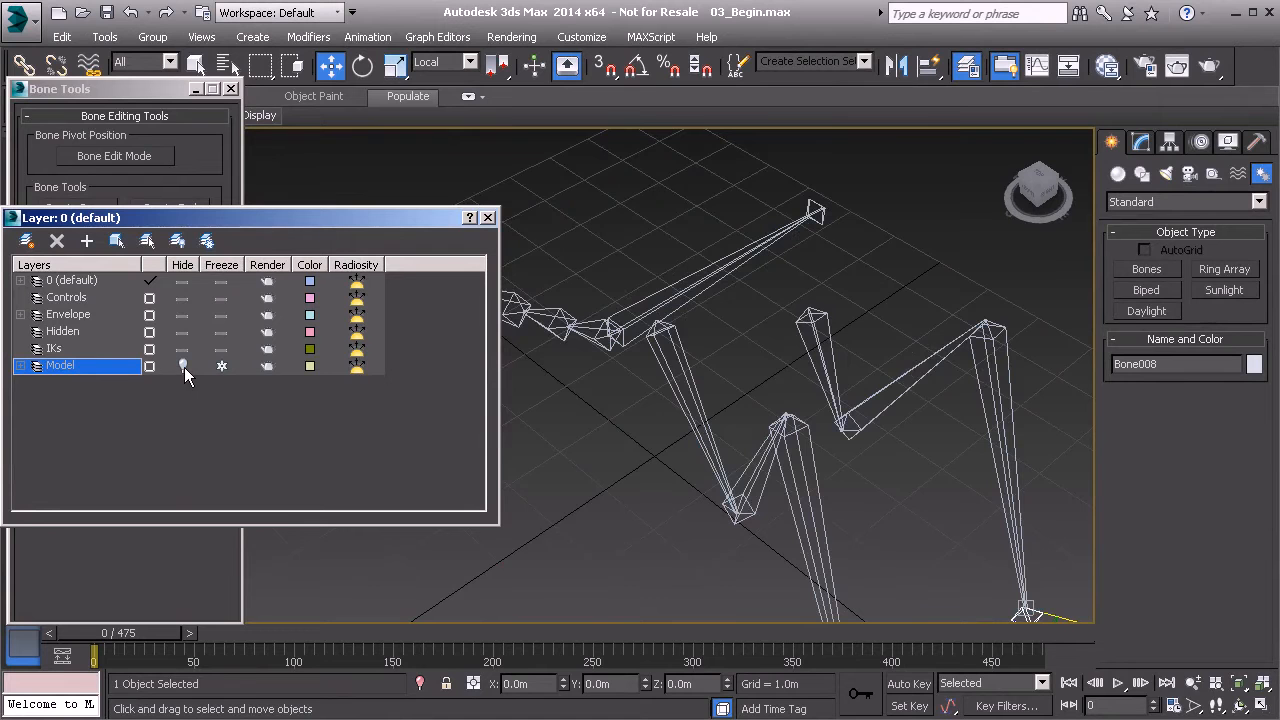
mouse_move(706, 399)
middle_mouse_down("alt")
mouse_move(764, 378)
mouse_move(679, 442)
mouse_move(726, 388)
middle_mouse_up("alt")
Step: Rename the front leg's root bone Bn_L_Petiole_Femur01 and copy that name
left_click(669, 431)
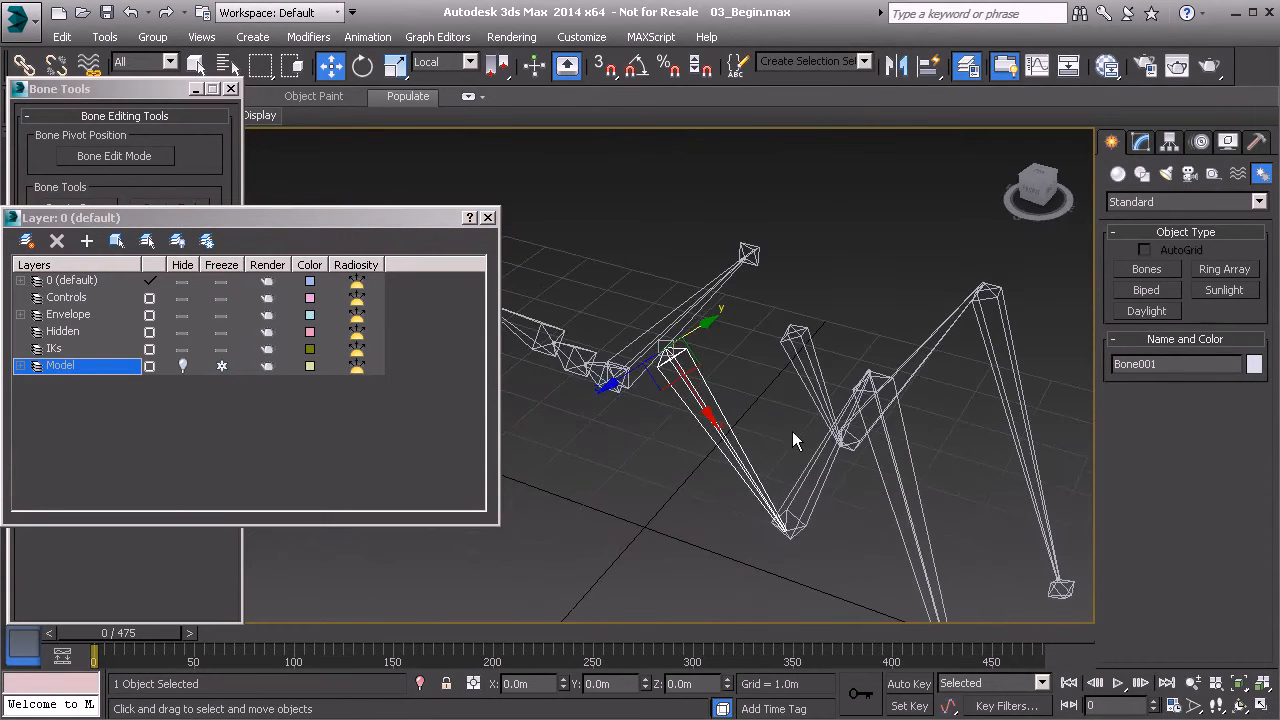
middle_click_drag(796, 412, 779, 377)
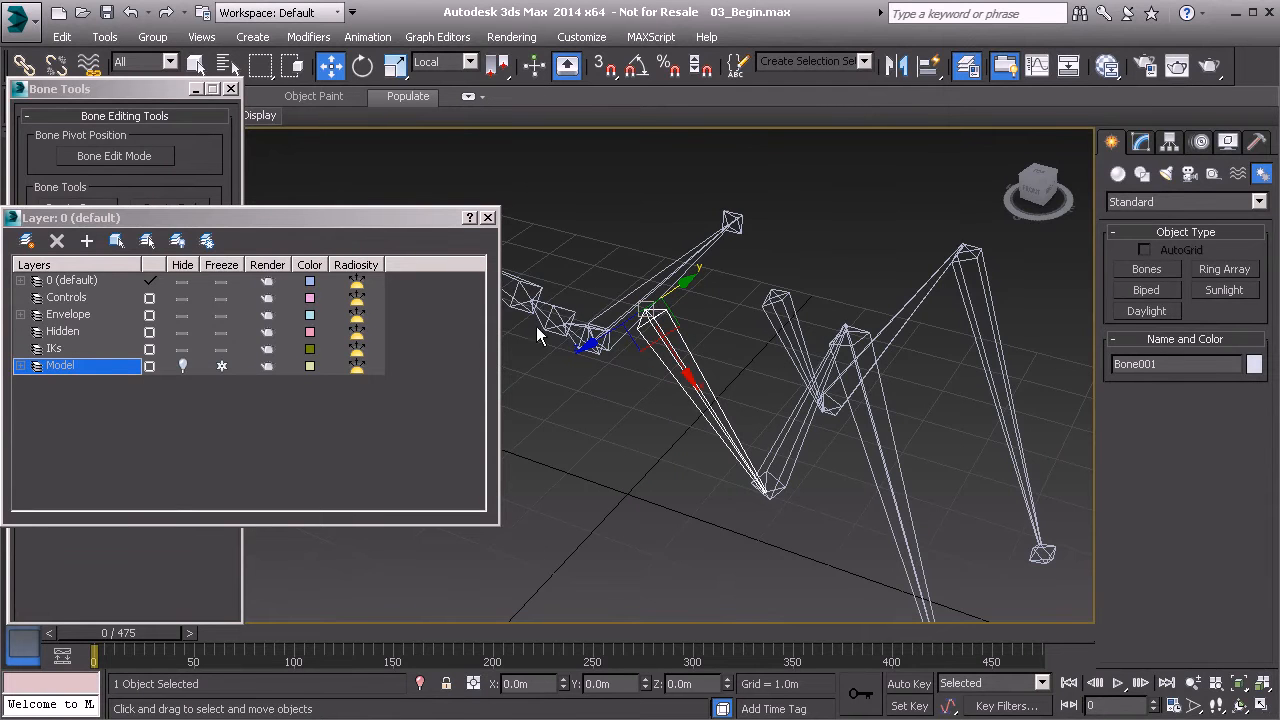
middle_click_drag(698, 373, 734, 350, "alt")
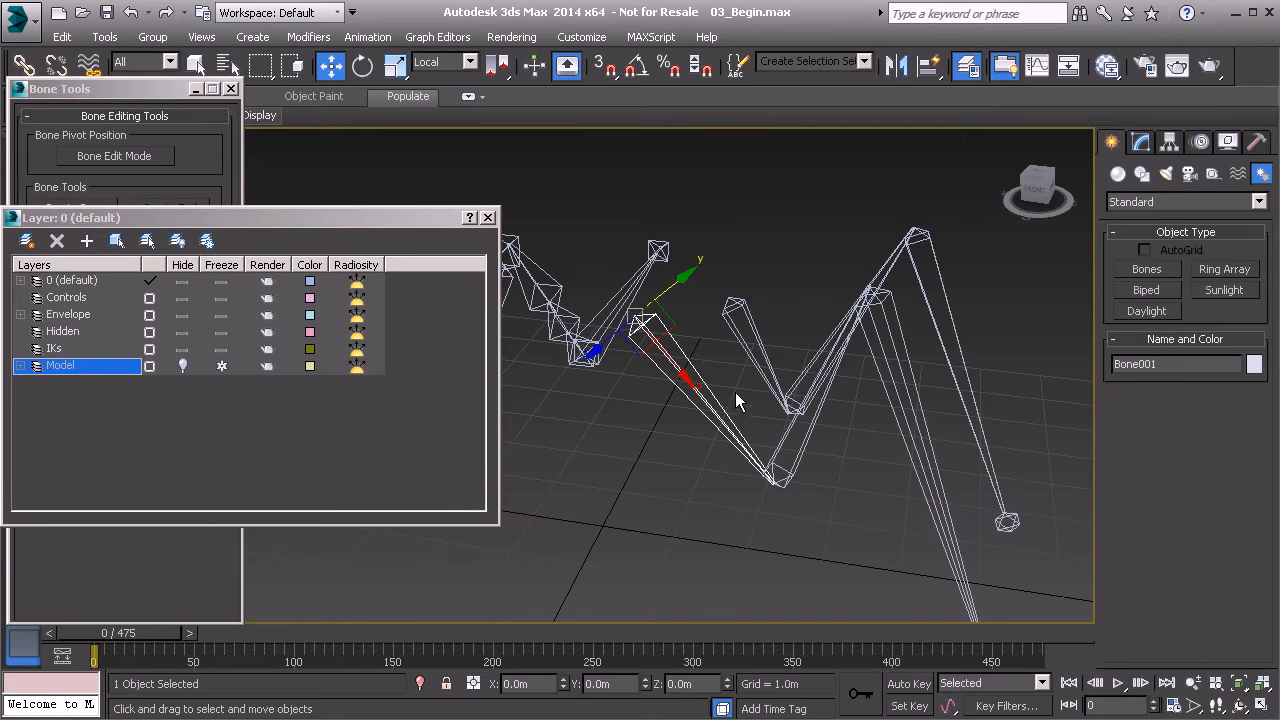
left_click(1169, 369)
type("B")
left_click(1193, 367)
key("ctrl+c")
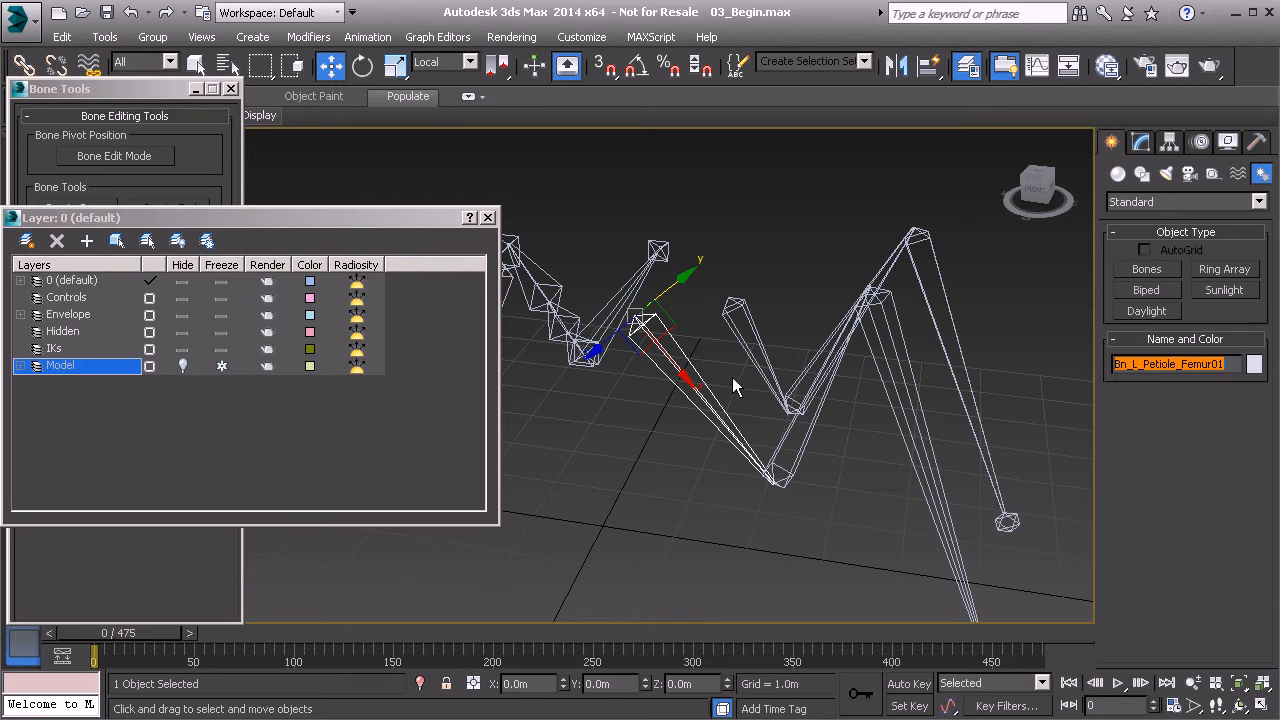
Step: Name the front leg's second bone Bn_L_Petiole_Tibia01, reusing the copied name
middle_click_drag(743, 389, 727, 393)
left_click(791, 429)
left_click(1162, 364)
key("ctrl+v")
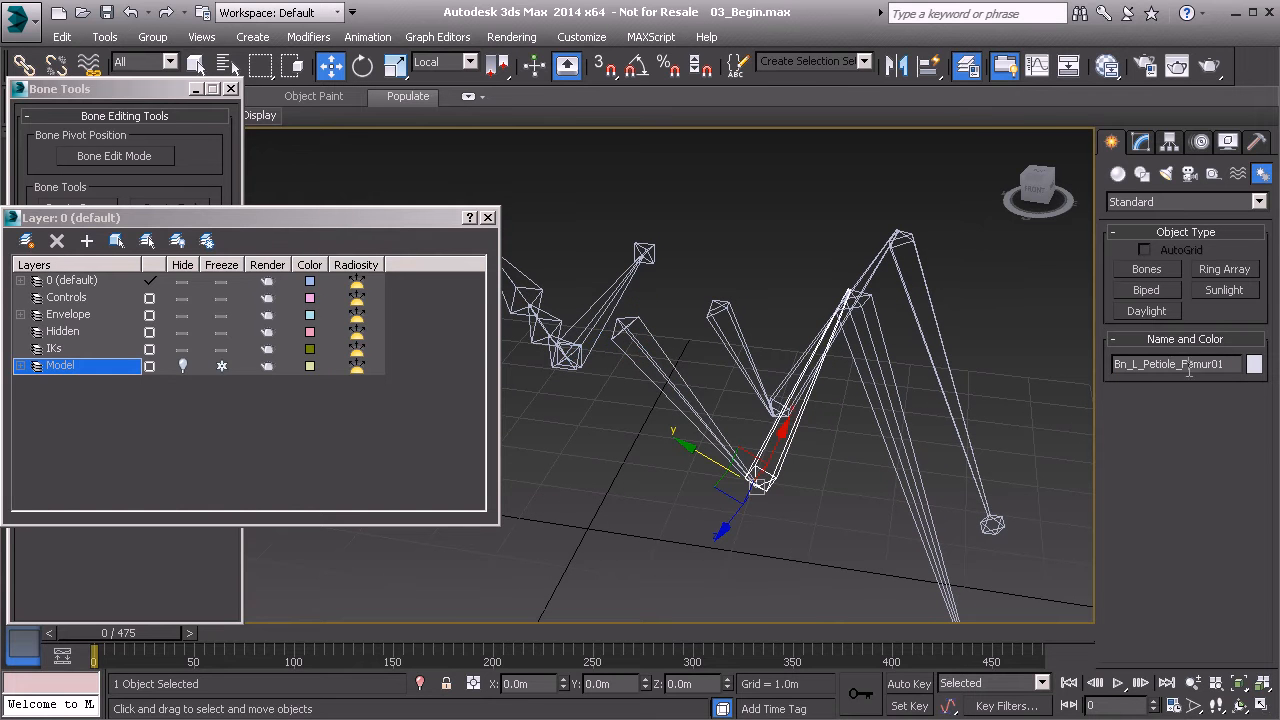
left_click_drag(1184, 366, 1214, 393)
type("Tibia")
Step: Name the front leg's third bone Bn_L_Petiole_Tarsus01, reusing the copied name
middle_click_drag(953, 466, 927, 435)
left_click(873, 409)
double_click(1180, 365)
key("ctrl+v")
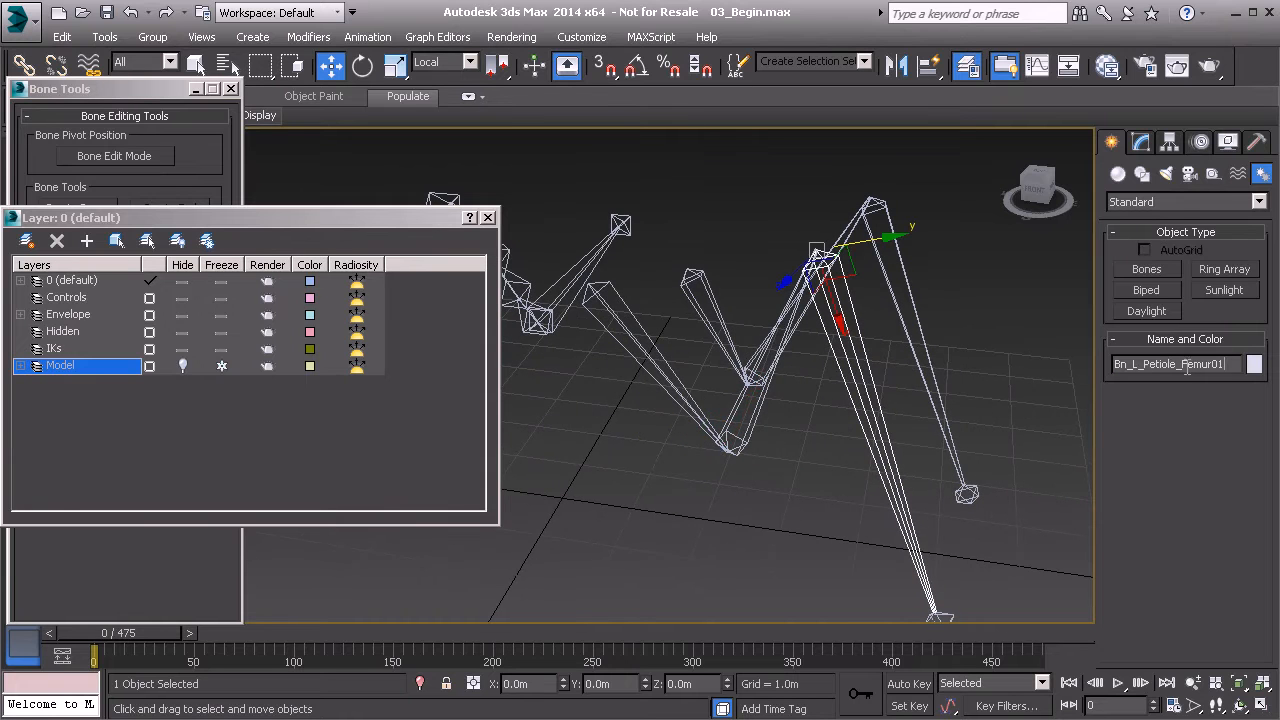
left_click_drag(1181, 366, 1210, 366)
middle_click_drag(996, 428, 957, 356)
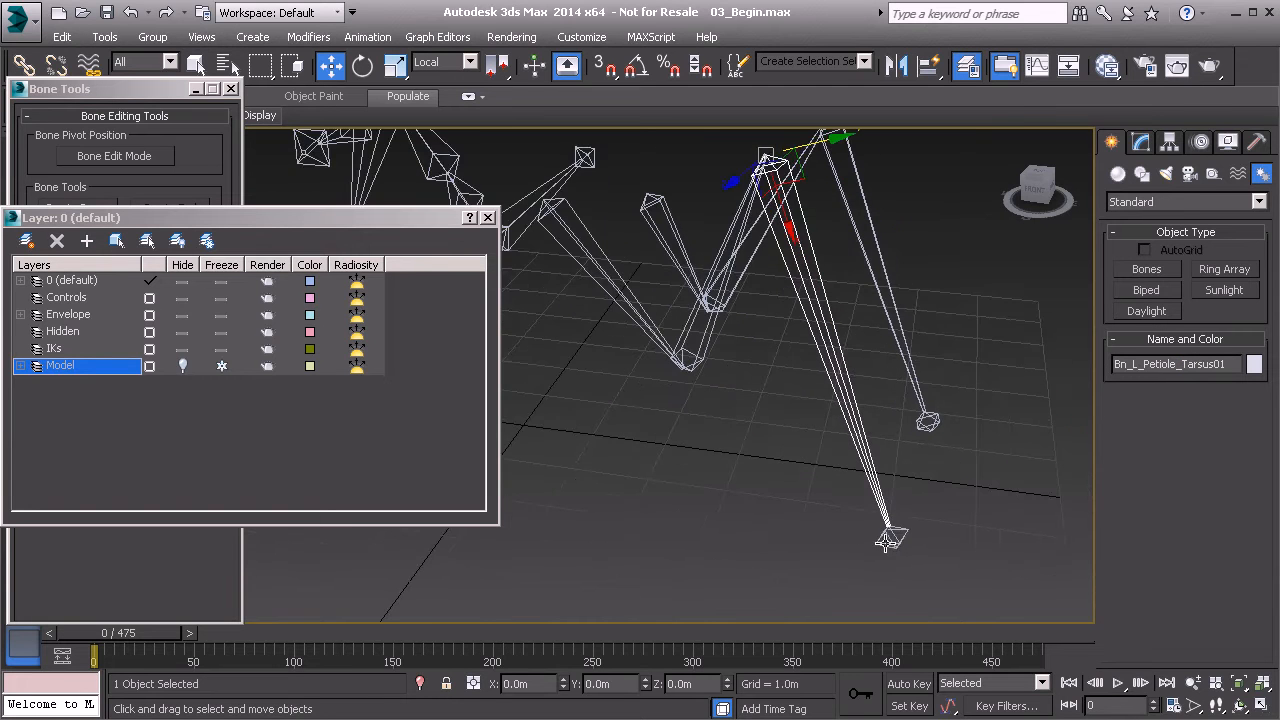
Step: Name the front leg's end bone Be_L_Petiole_Tarsus01, based on the third bone's name
double_click(1181, 366)
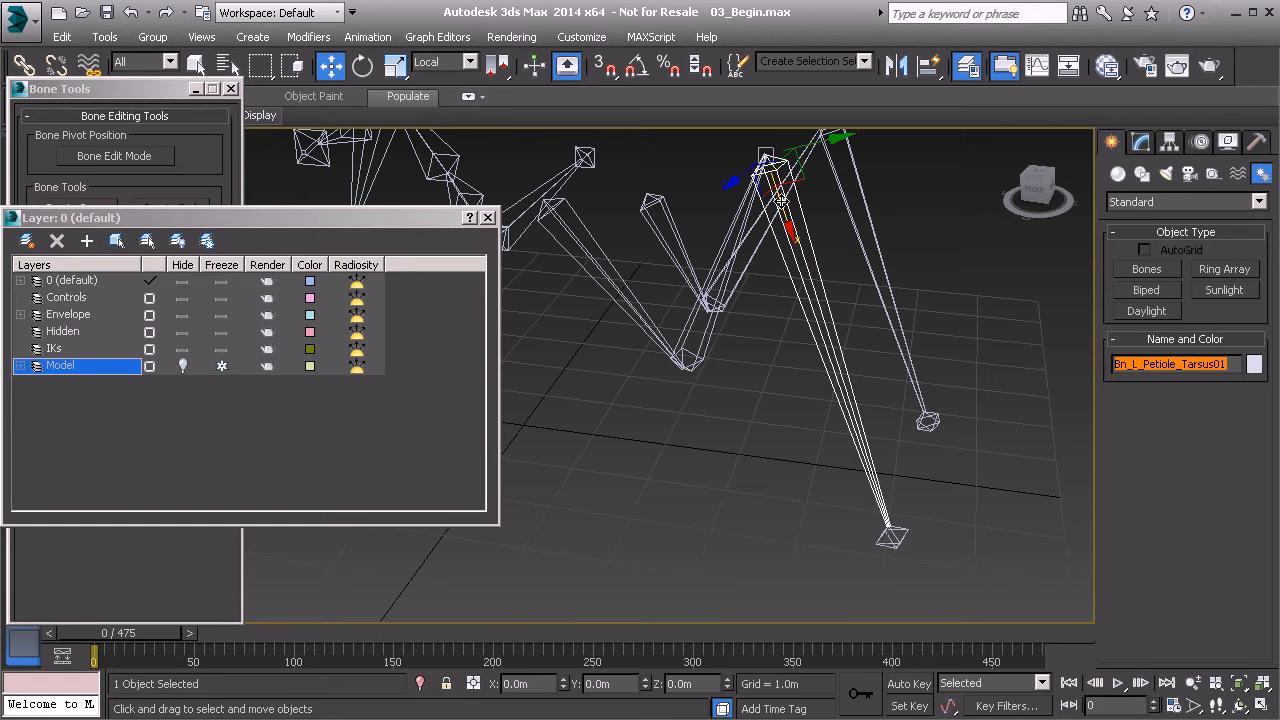
middle_click_drag(789, 200, 781, 216)
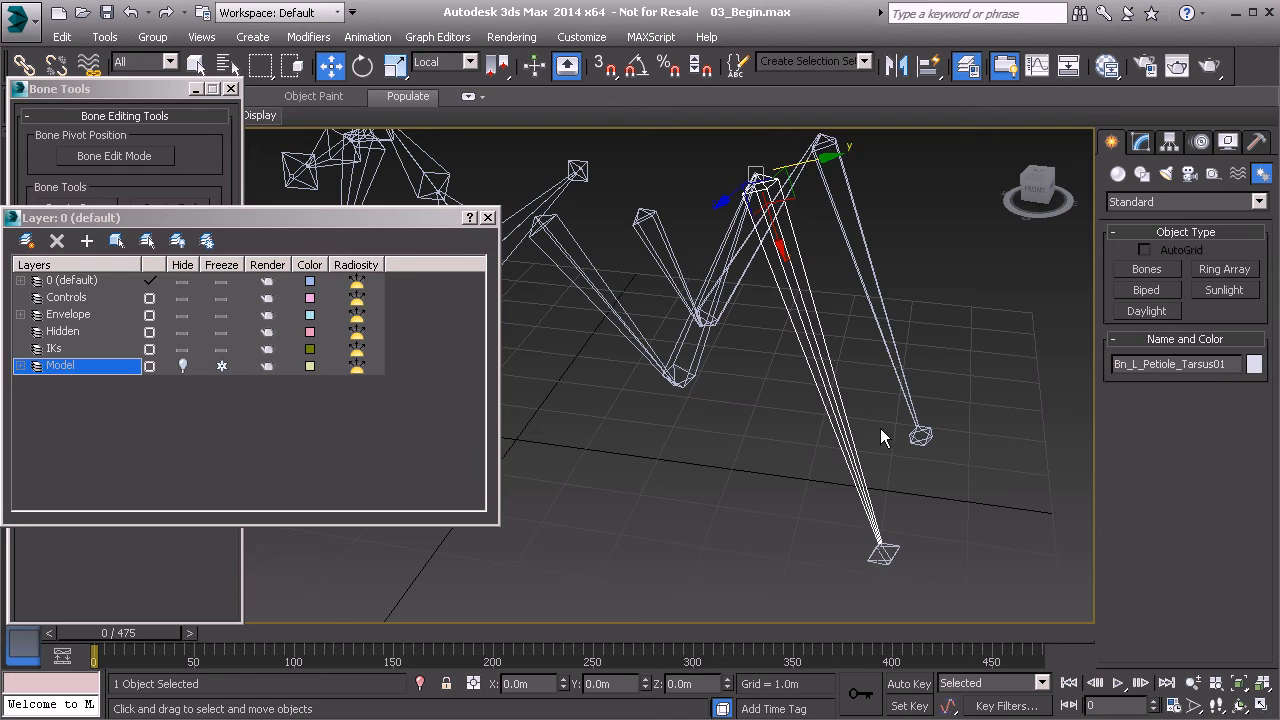
left_click(884, 553)
left_click(1142, 364)
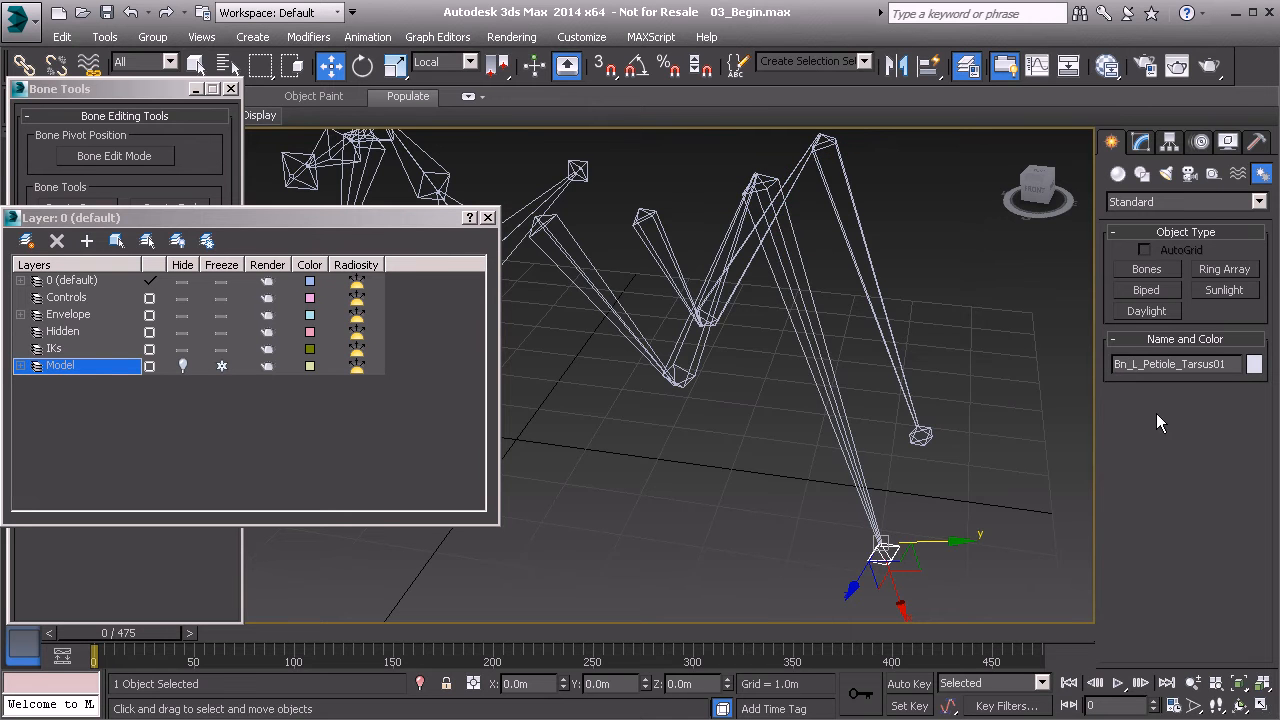
key("BackSpace")
type("e")
middle_click_drag(819, 285, 820, 296)
Step: Select the rear leg chain's root bone to check its name
middle_click_drag(808, 373, 785, 372, "alt")
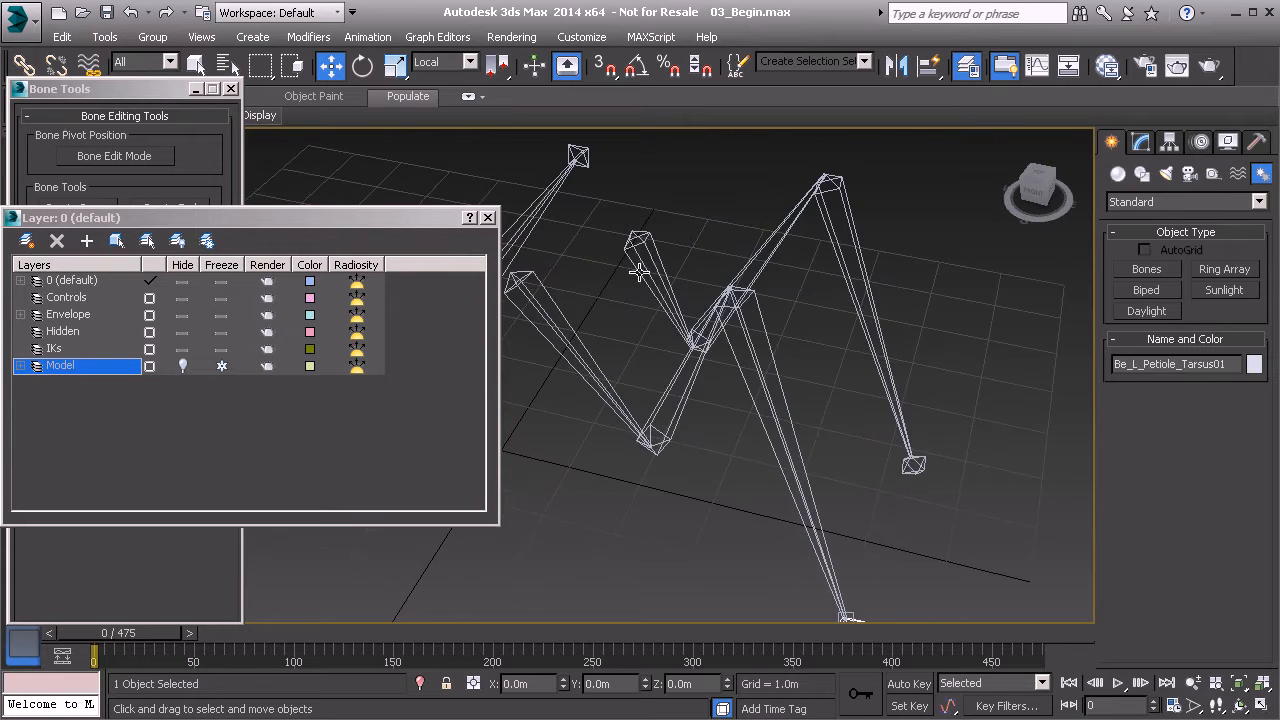
middle_click_drag(674, 252, 705, 285, "alt")
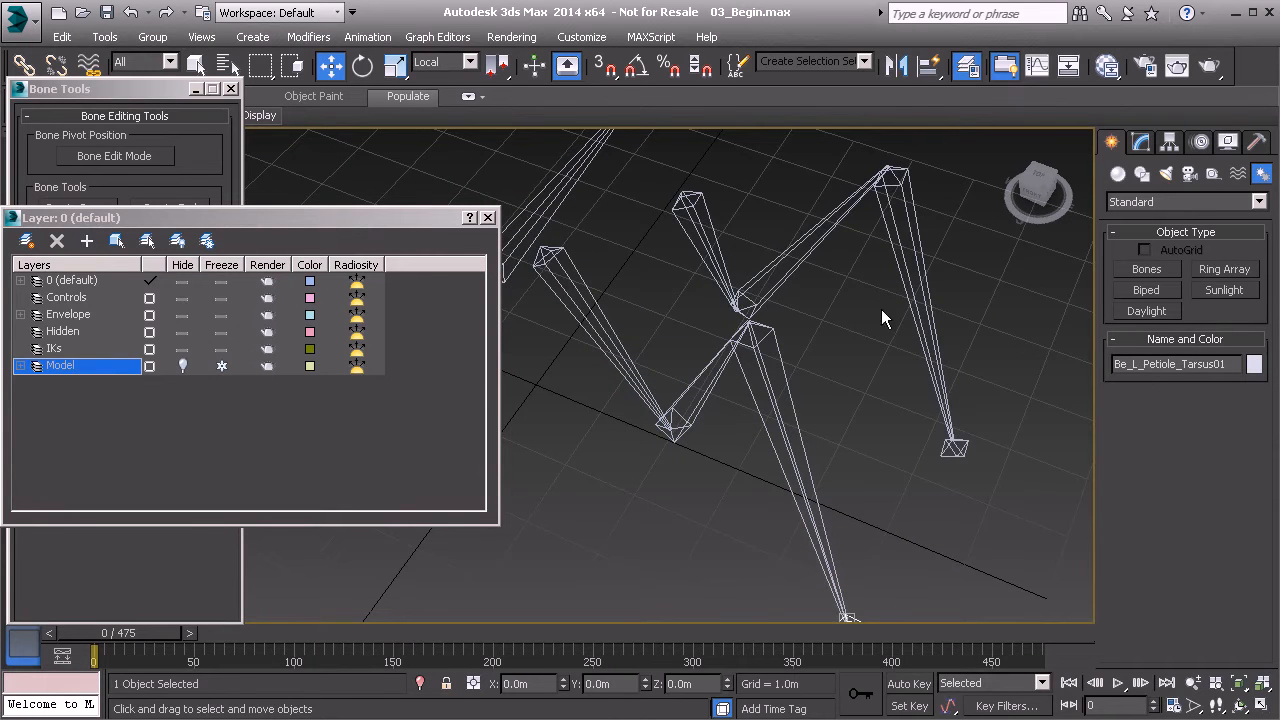
middle_click_drag(826, 270, 736, 312)
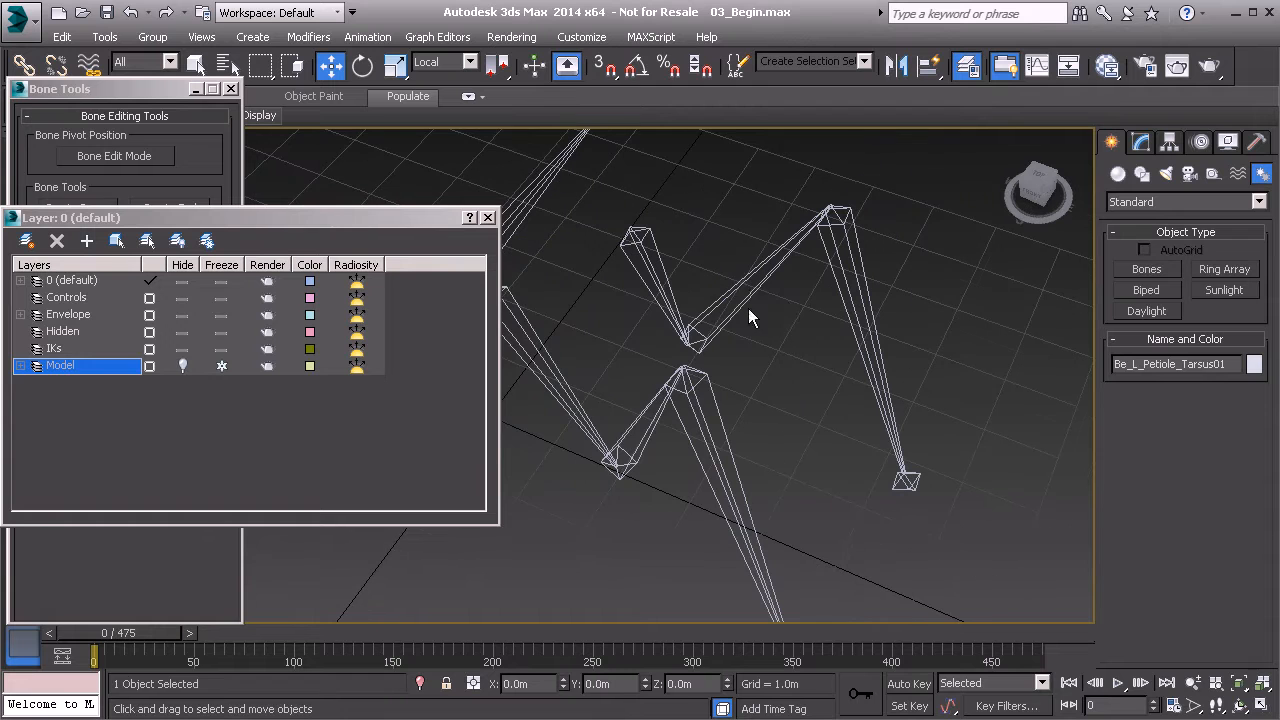
left_click(666, 272)
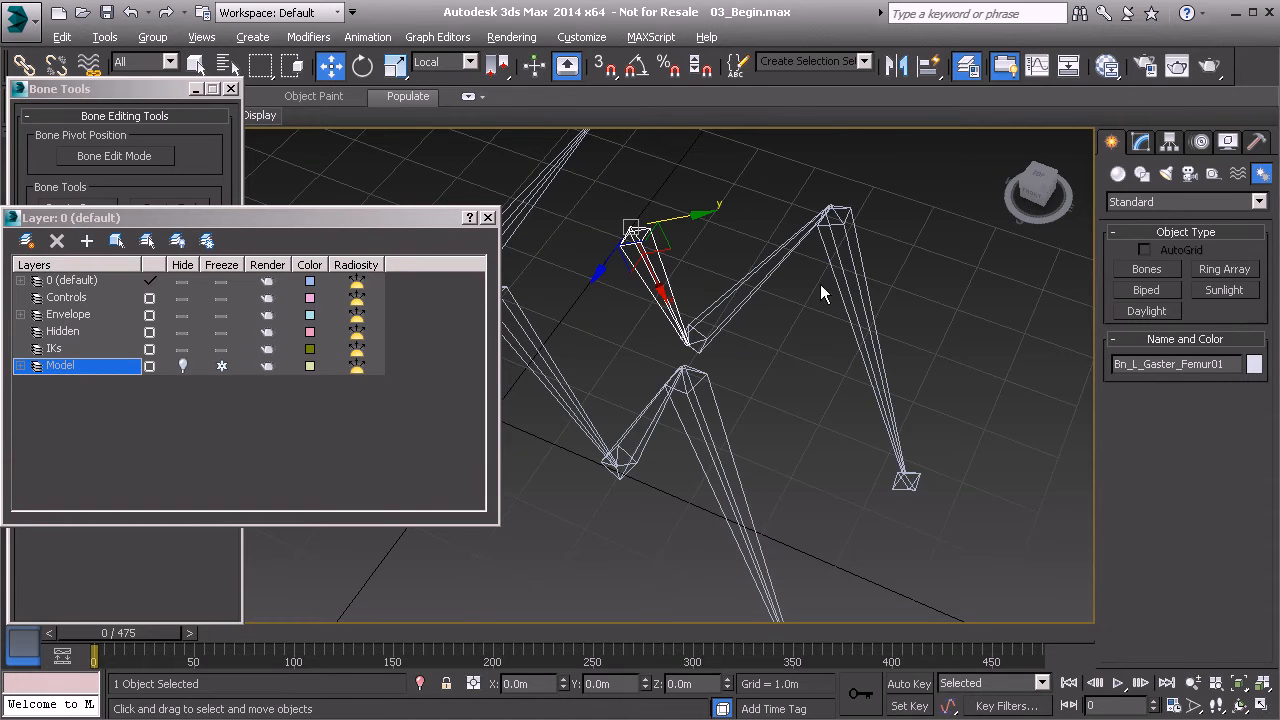
middle_click_drag(705, 305, 874, 318)
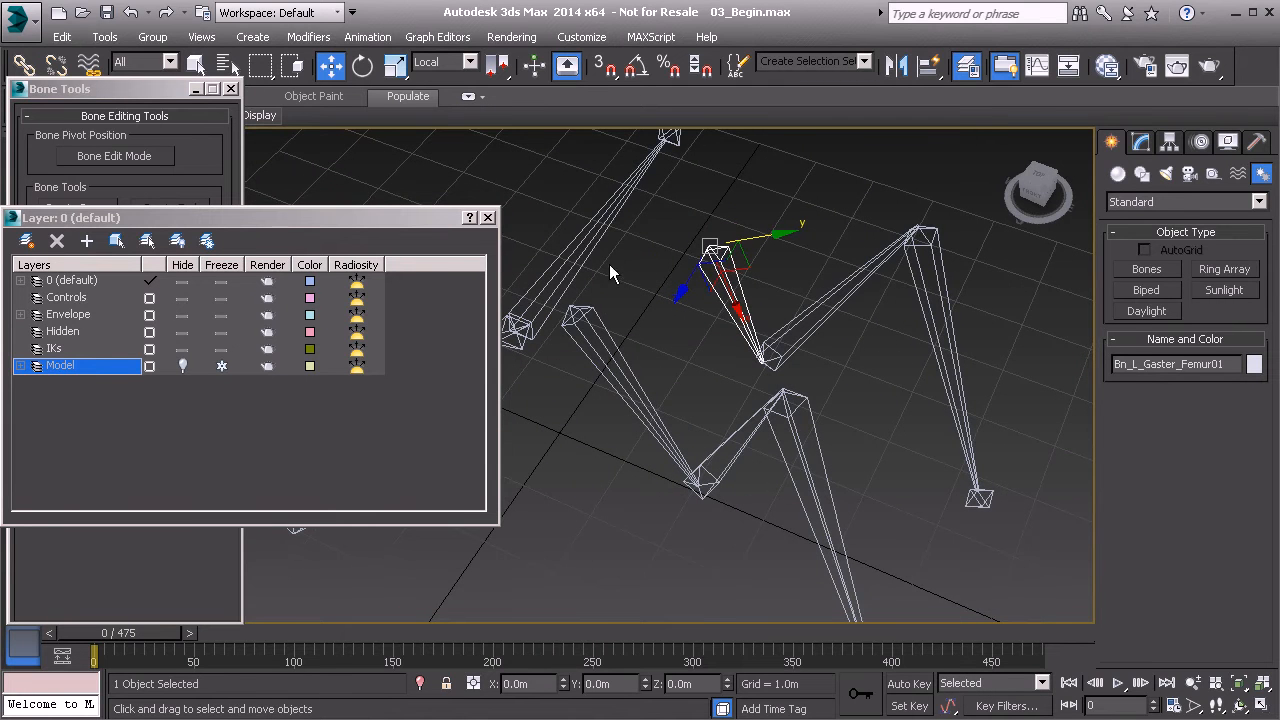
Step: Select the left front leg chain's root bone and switch the reference coordinate system to World
middle_click_drag(681, 325, 640, 290, "alt")
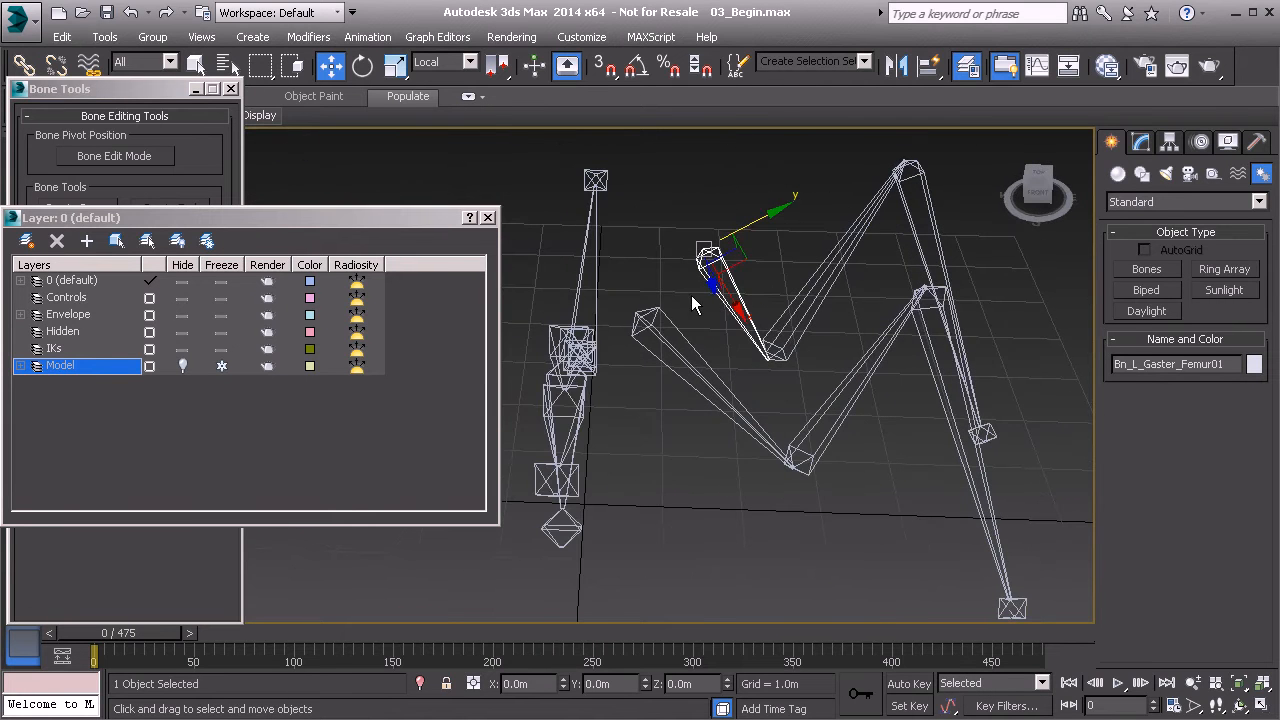
left_click(651, 333)
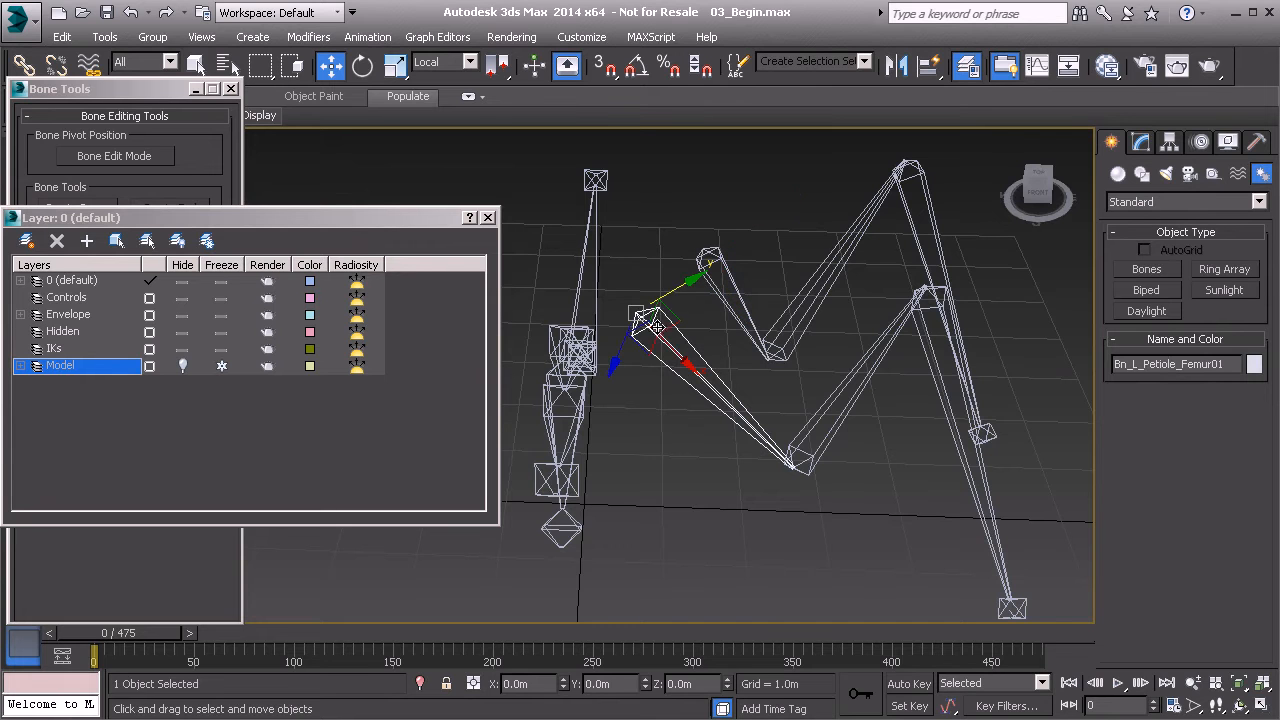
middle_click_drag(676, 318, 690, 358, "alt")
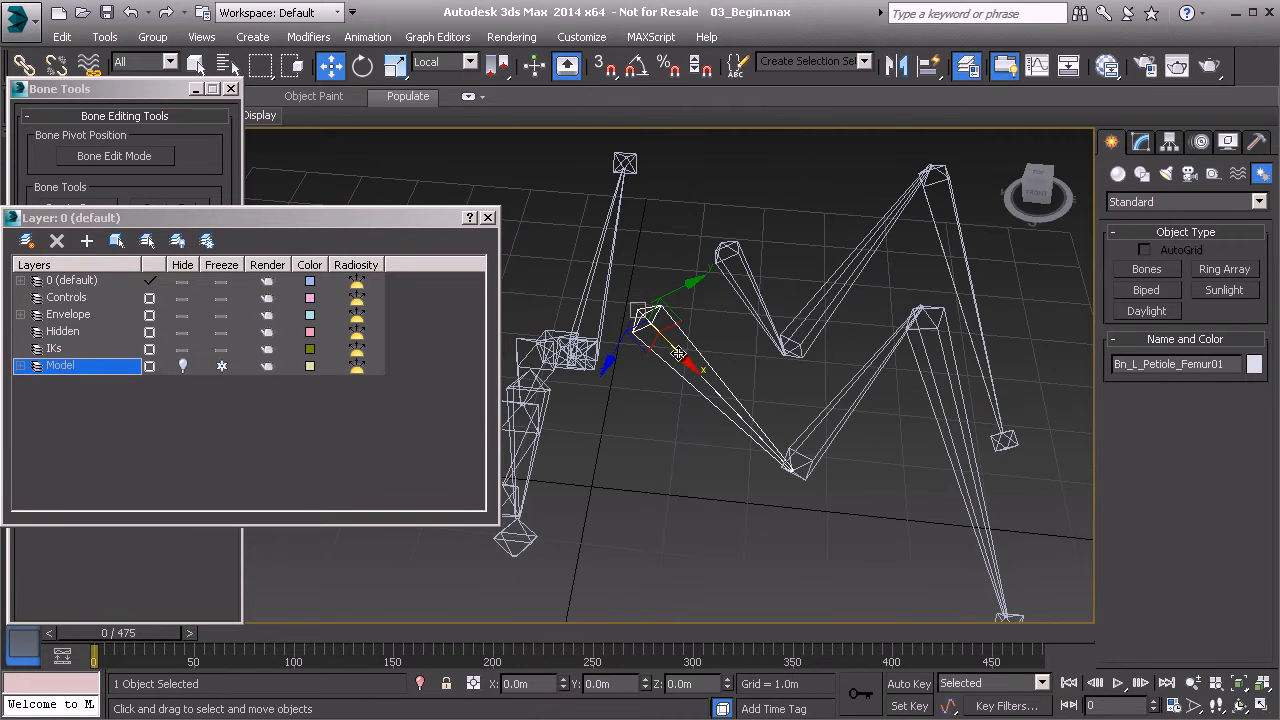
left_click(445, 62)
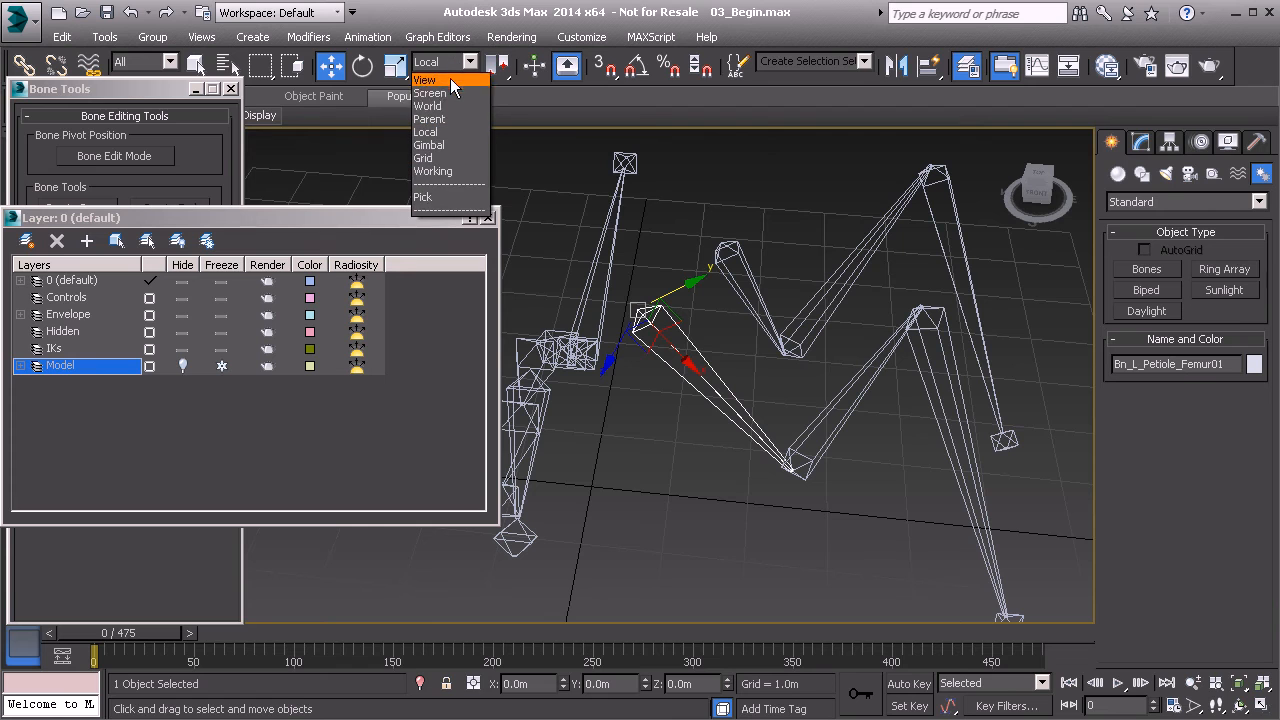
left_click(448, 106)
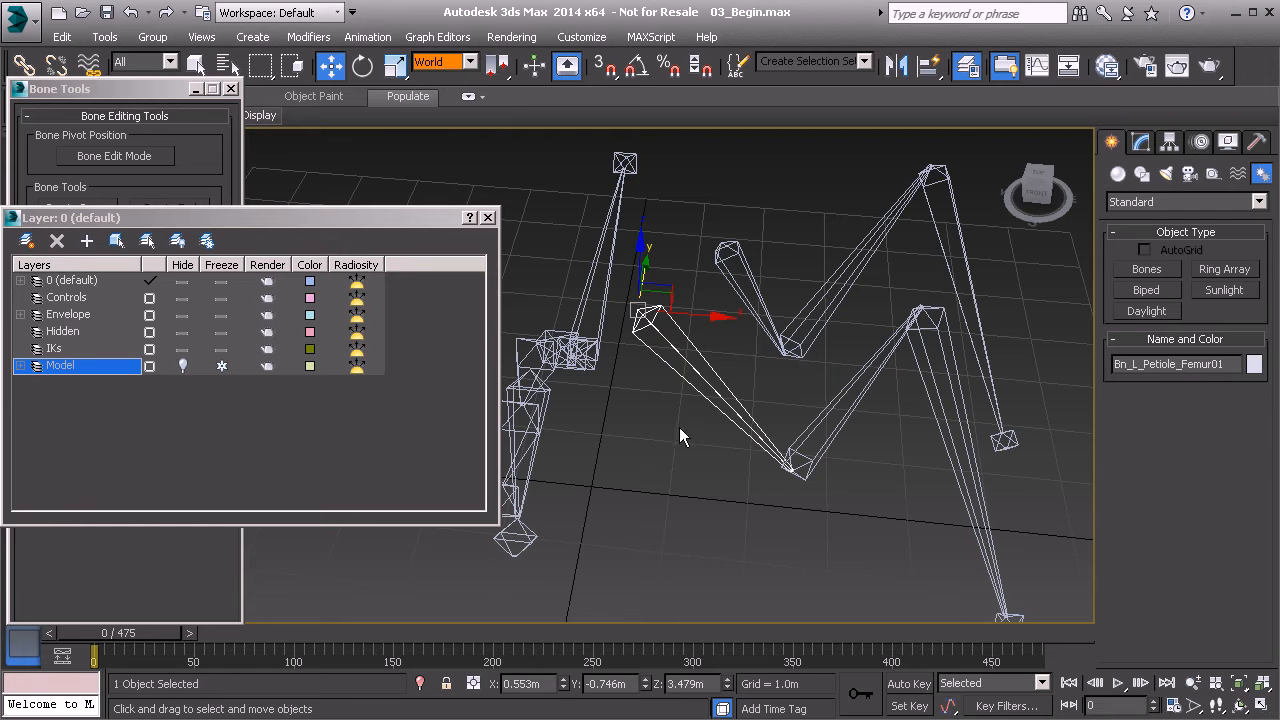
Step: Copy the X position of the left front leg's root bone
middle_click_drag(627, 371, 697, 413)
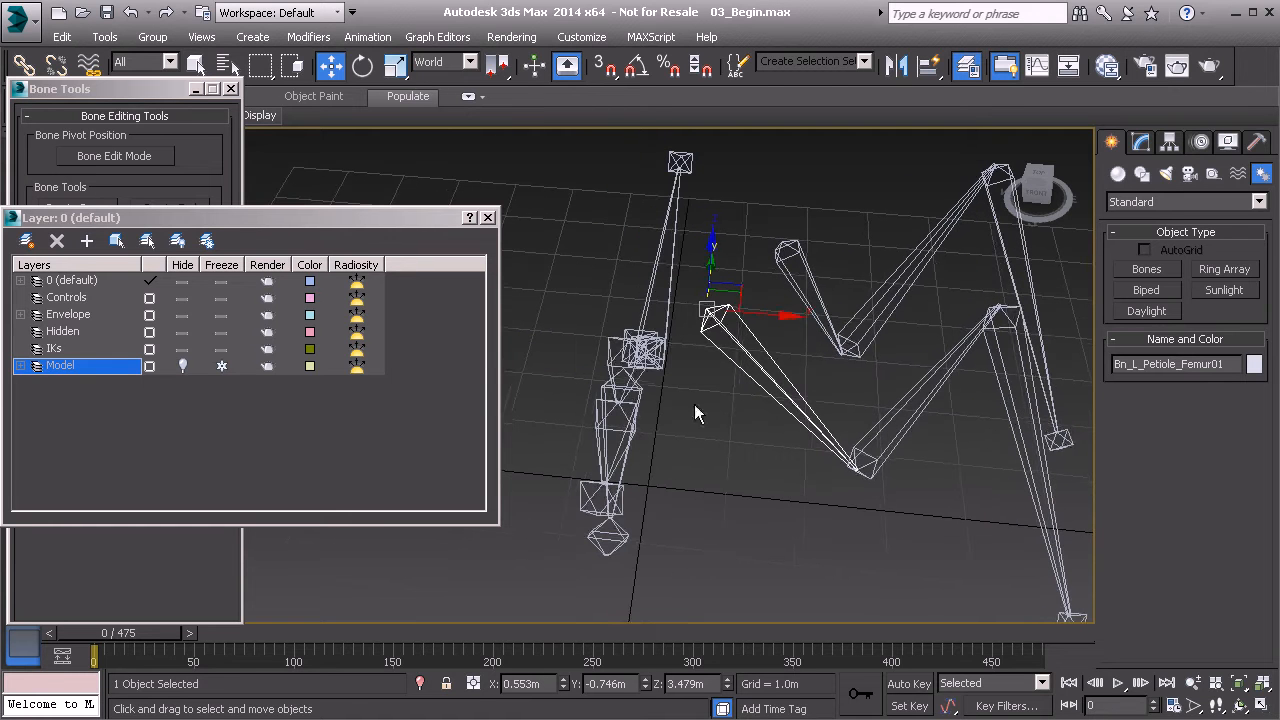
double_click(522, 684)
double_click(523, 684)
left_click(782, 377)
middle_click_drag(792, 385, 741, 341)
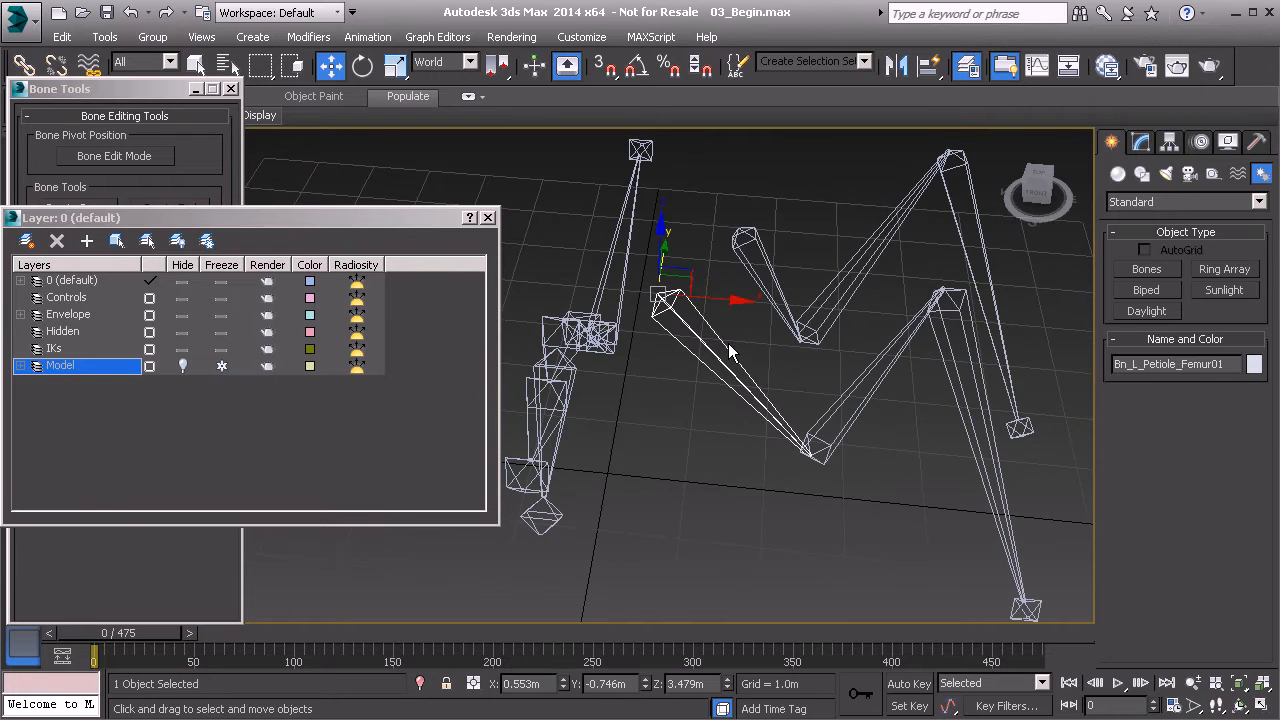
Step: Mirror the whole left front leg bone chain across the X axis, flipping the Y bone axis, with an offset of about -0.72 m
double_click(728, 343)
left_click_drag(185, 90, 235, 67)
left_click(240, 268)
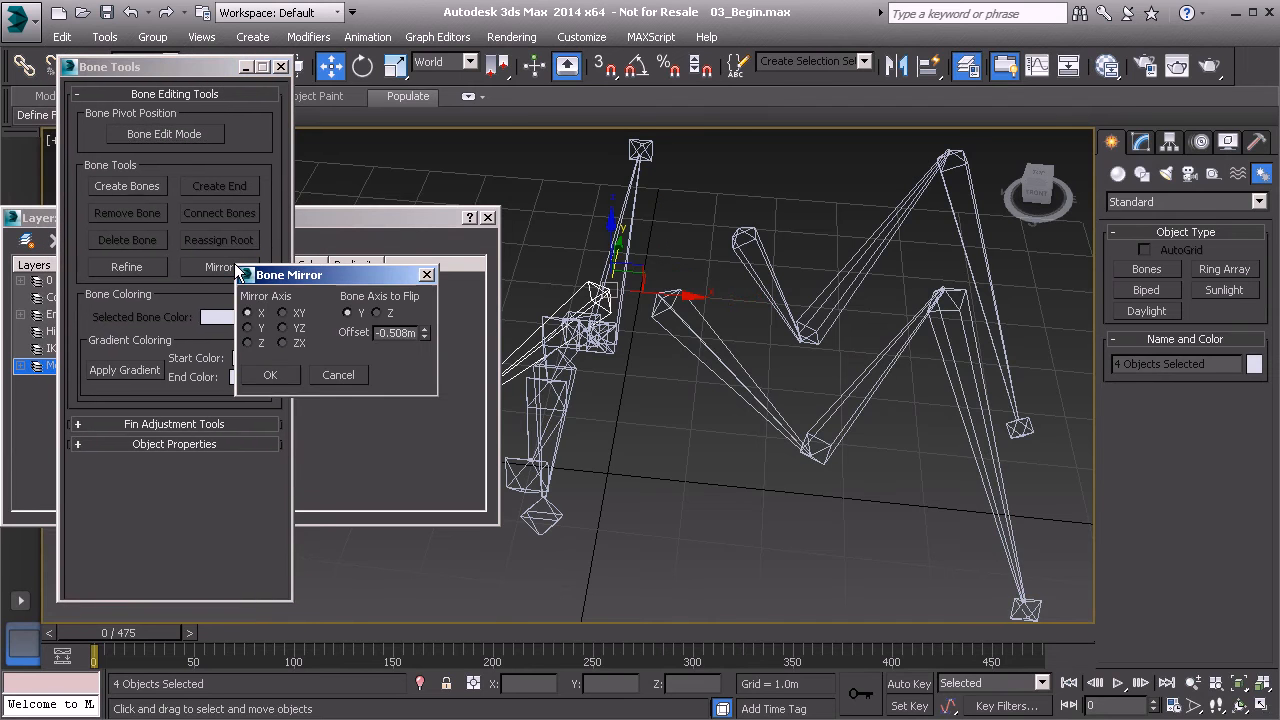
left_click_drag(424, 332, 443, 354)
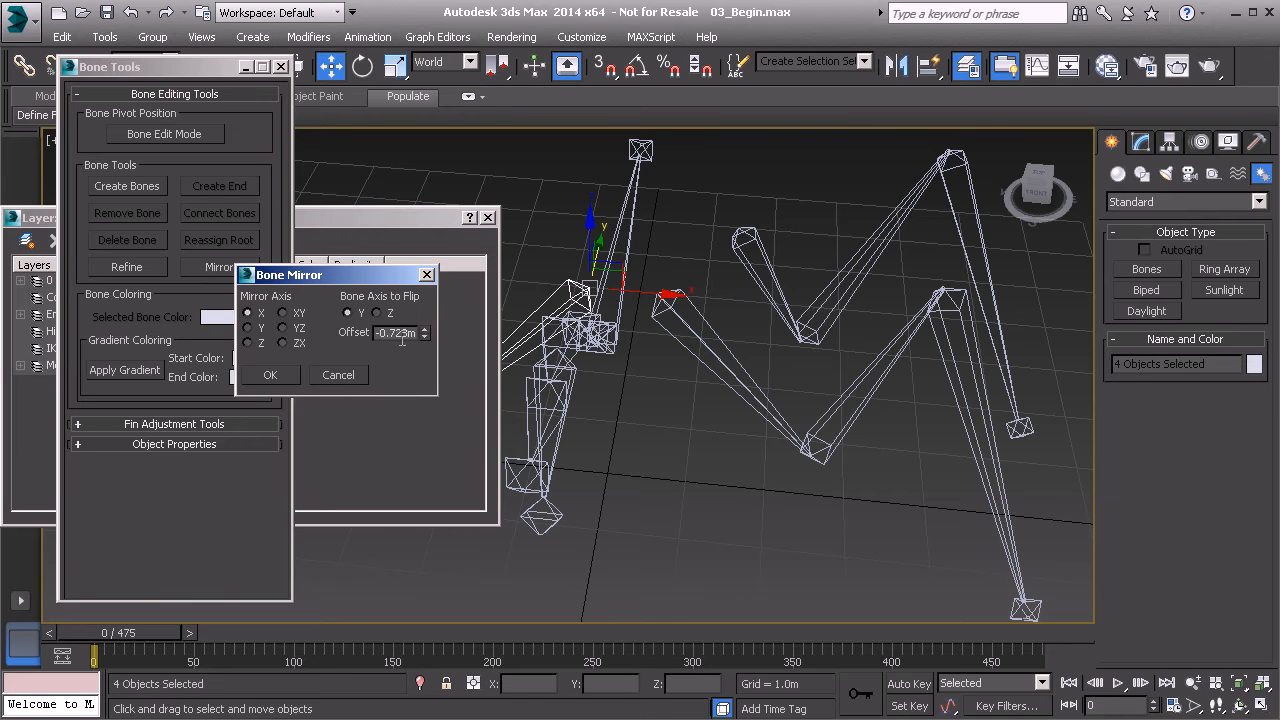
left_click(270, 375)
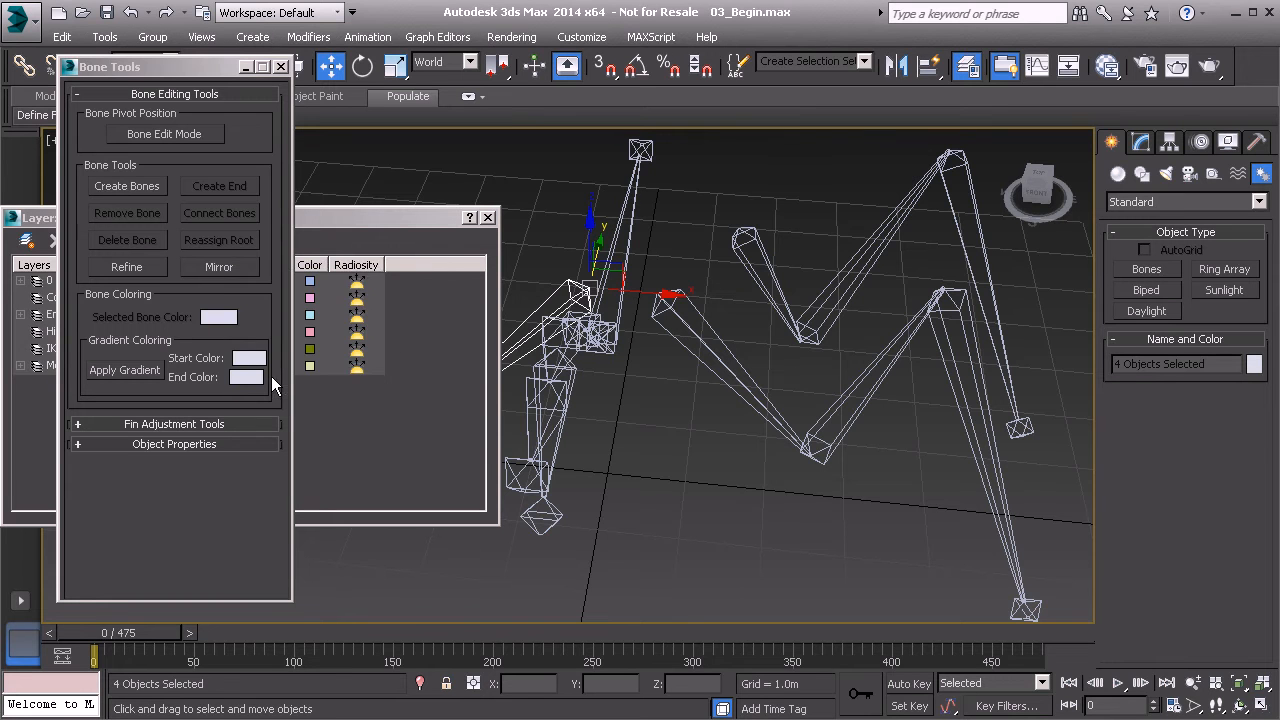
Step: Set the X position of the mirrored front leg's root bone to -0.553 m
middle_click_drag(648, 384, 698, 373)
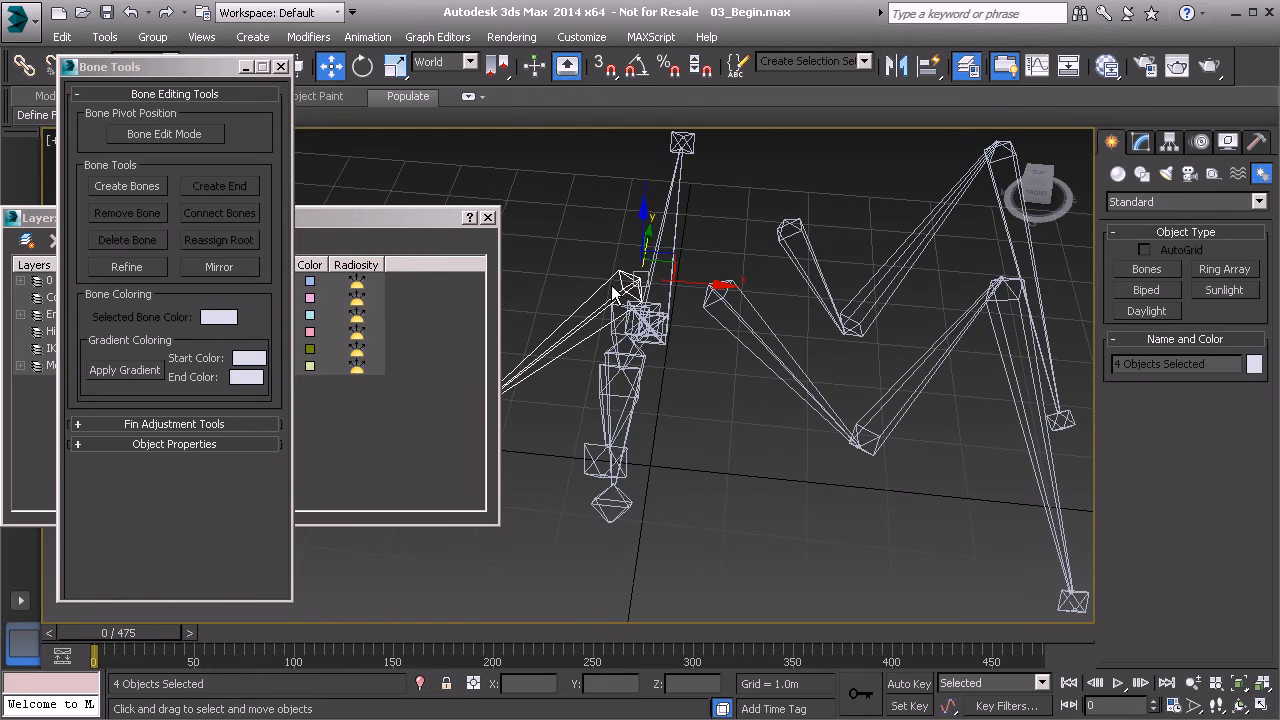
left_click(612, 276)
left_click(614, 276)
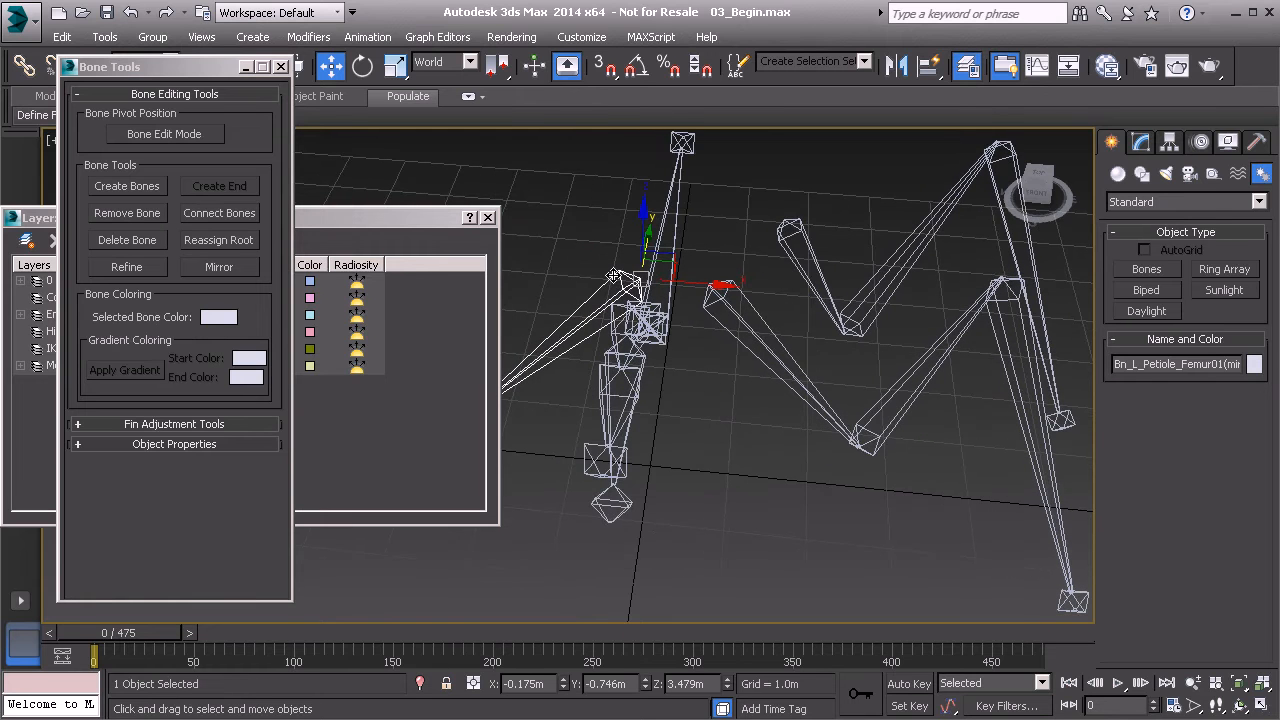
double_click(537, 683)
type("-0.553")
key("Return")
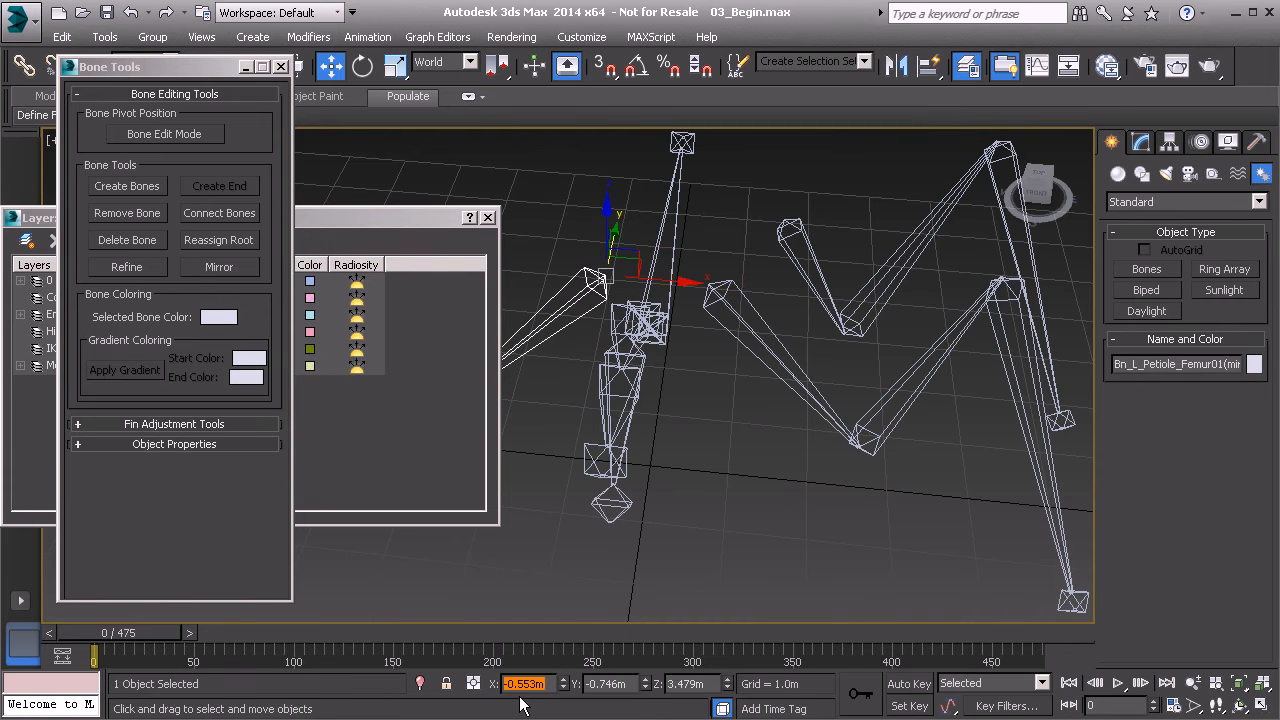
Step: Select the left rear leg chain's root bone and copy its X position
middle_click_drag(754, 342, 770, 383, "alt")
left_click(736, 214)
middle_click_drag(736, 214, 716, 300, "alt")
middle_click_drag(605, 258, 605, 392, "alt")
middle_click_drag(810, 355, 773, 334, "alt")
left_click(752, 338)
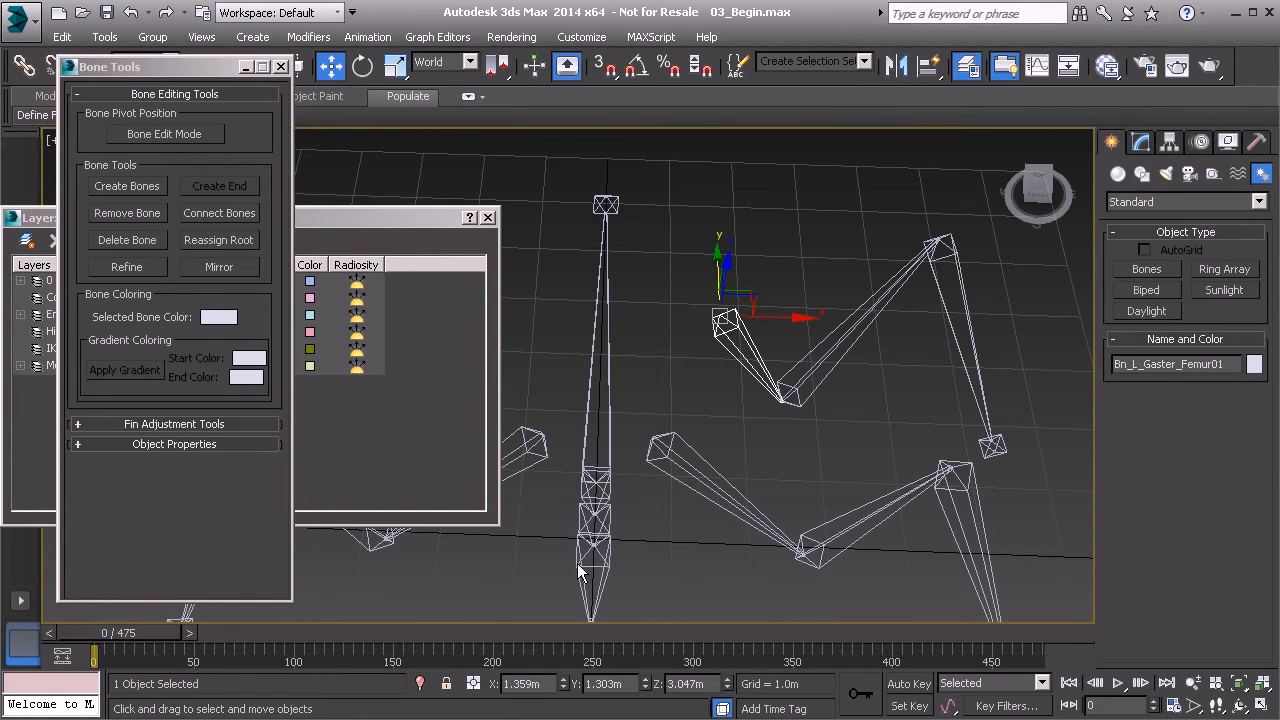
left_click(539, 684)
key("ctrl+c")
Step: Mirror the whole left rear leg bone chain across the X axis with the Y bone axis flipped
middle_click_drag(818, 340, 798, 326, "alt")
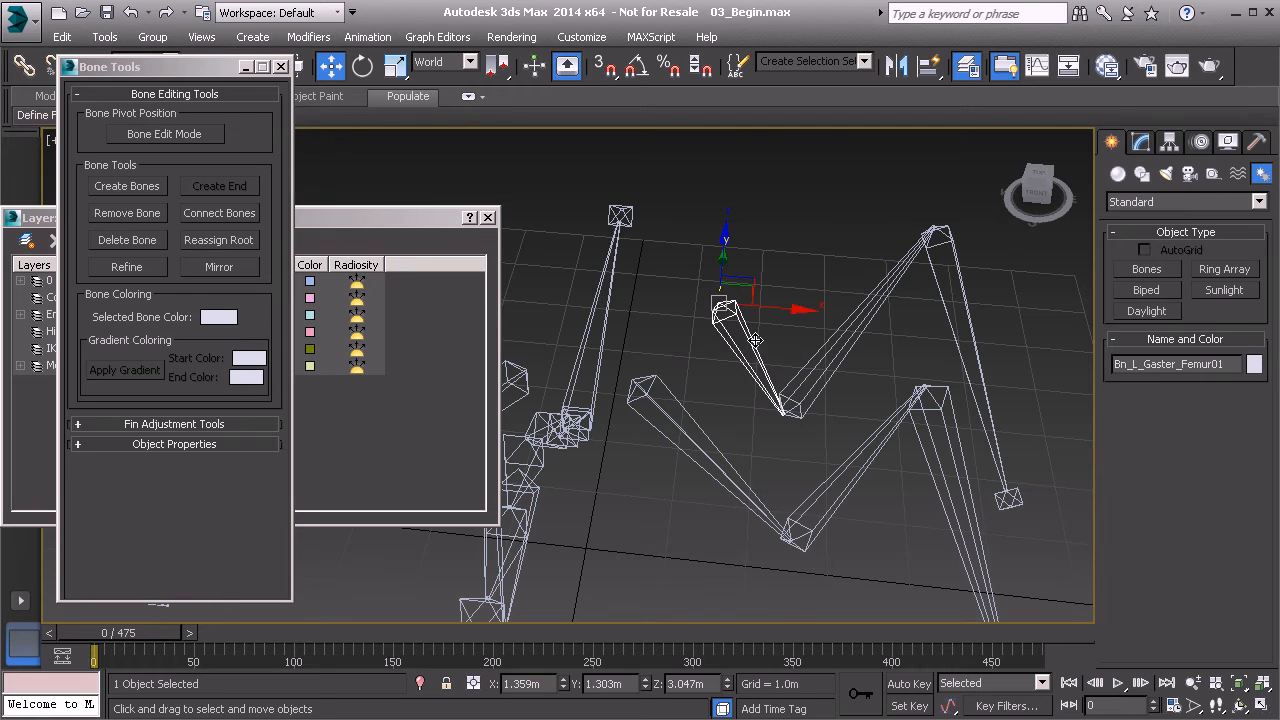
double_click(755, 341)
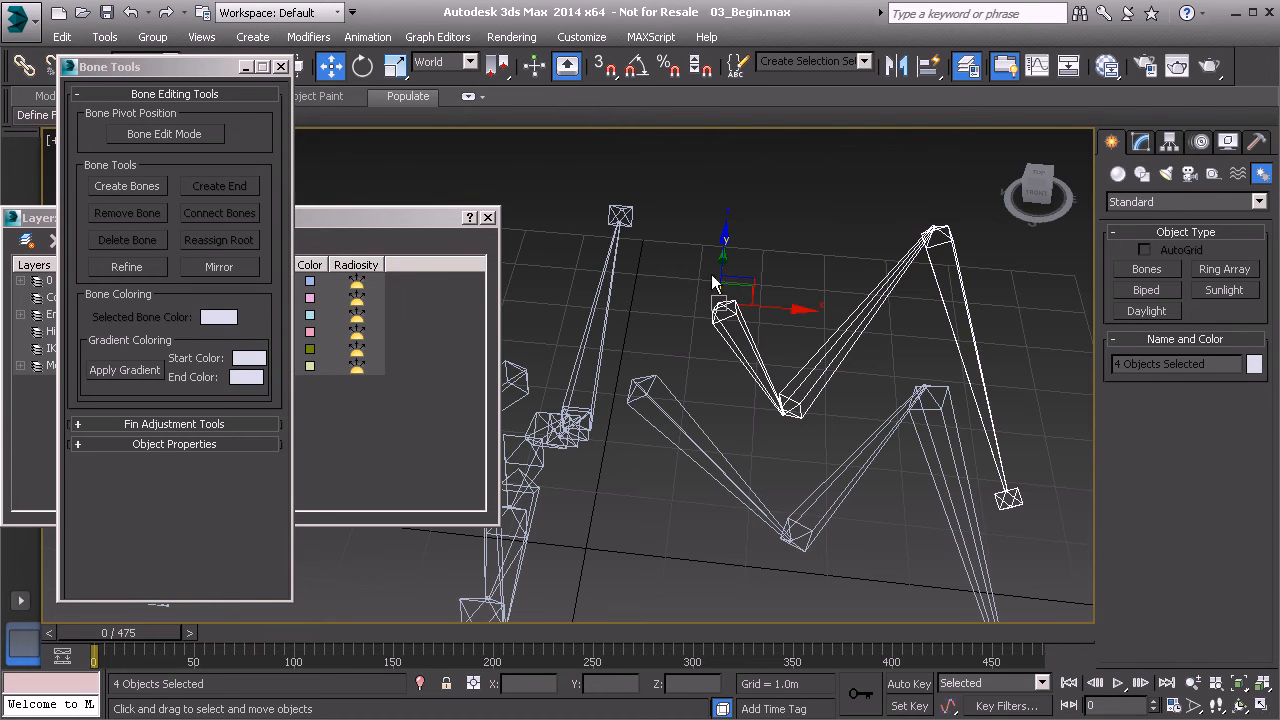
left_click(219, 267)
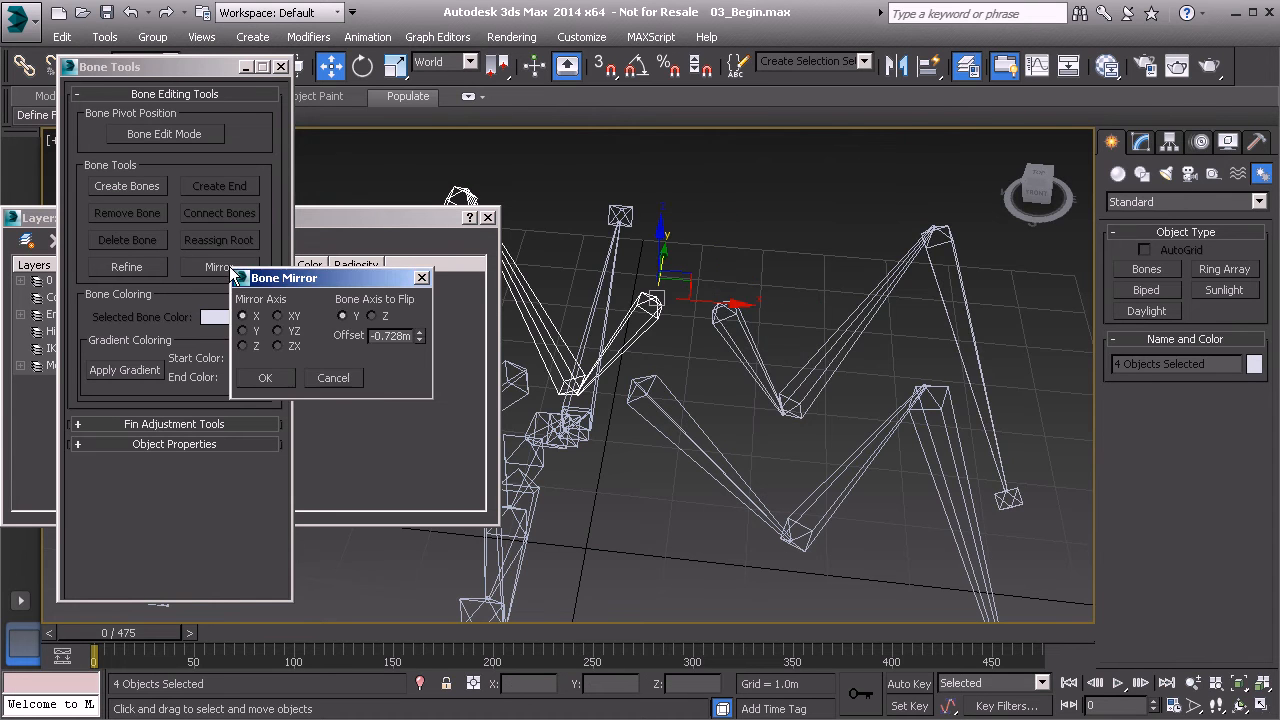
left_click(265, 378)
Step: Set the X position of the mirrored rear leg's root bone to -1.359 m, using the copied value with a minus sign
middle_click_drag(698, 350, 772, 318, "alt")
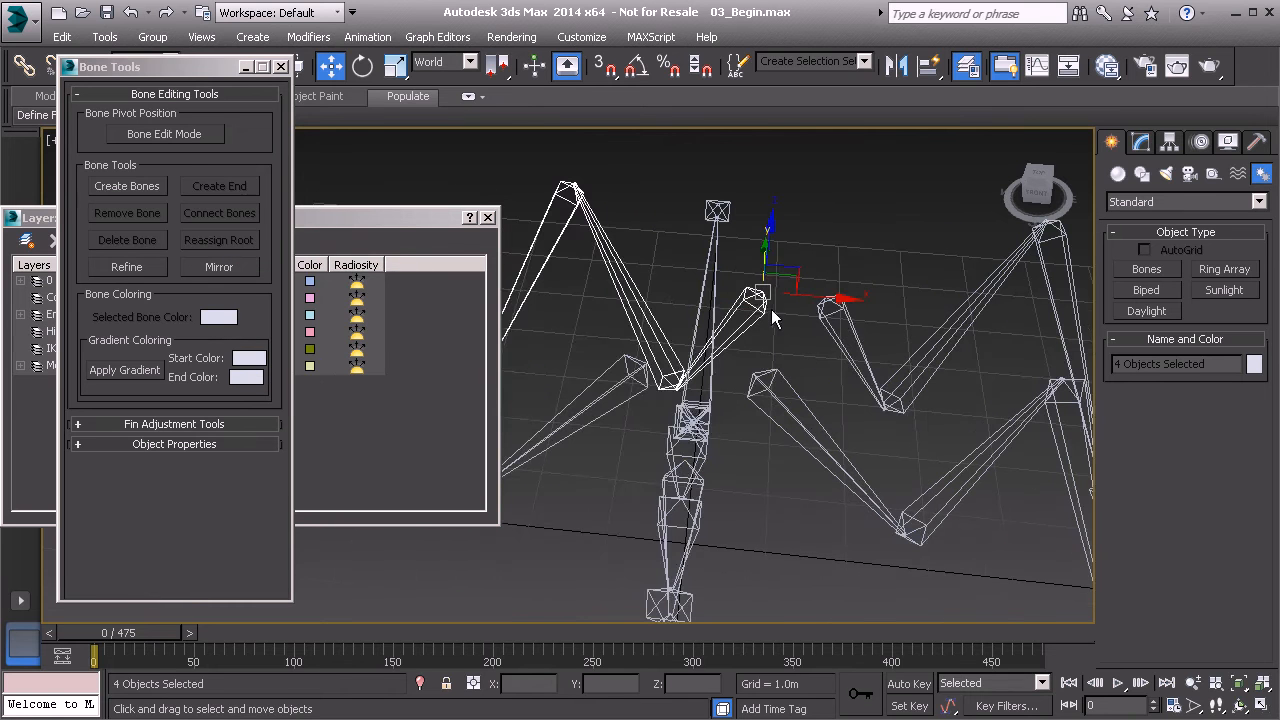
left_click(756, 302)
double_click(547, 686)
key("ctrl+v")
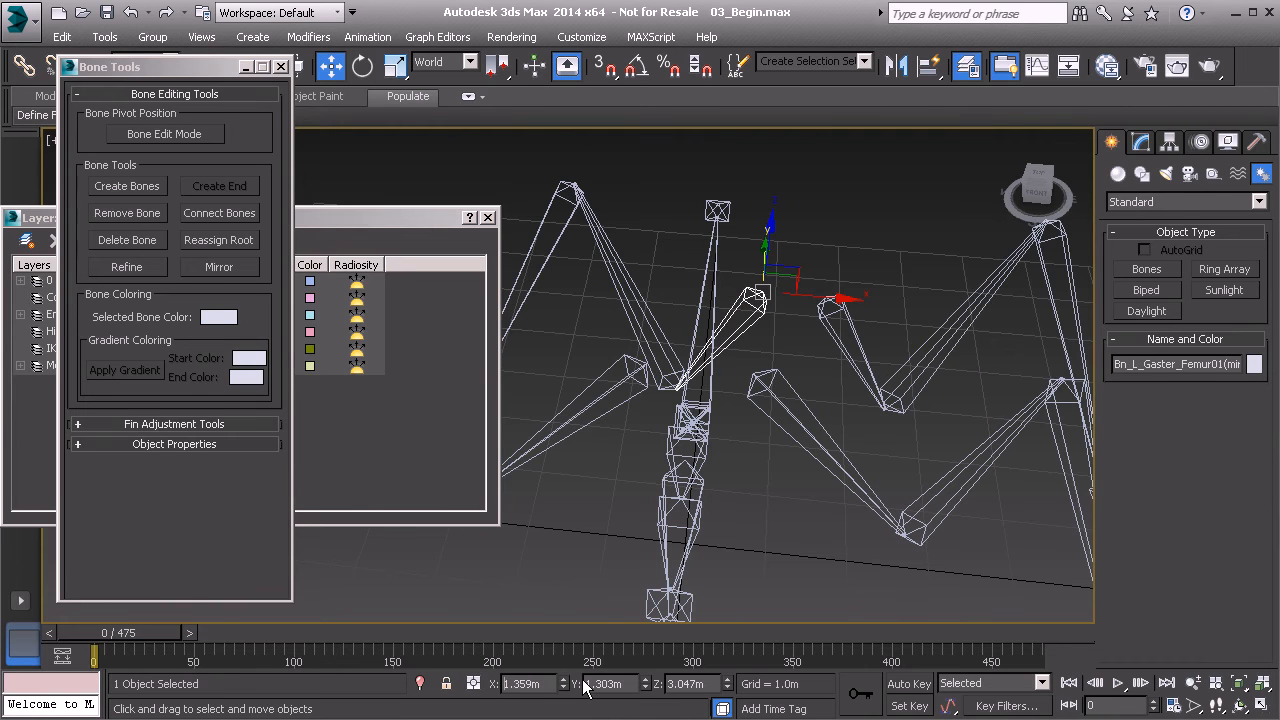
key("Home")
type("-")
key("Return")
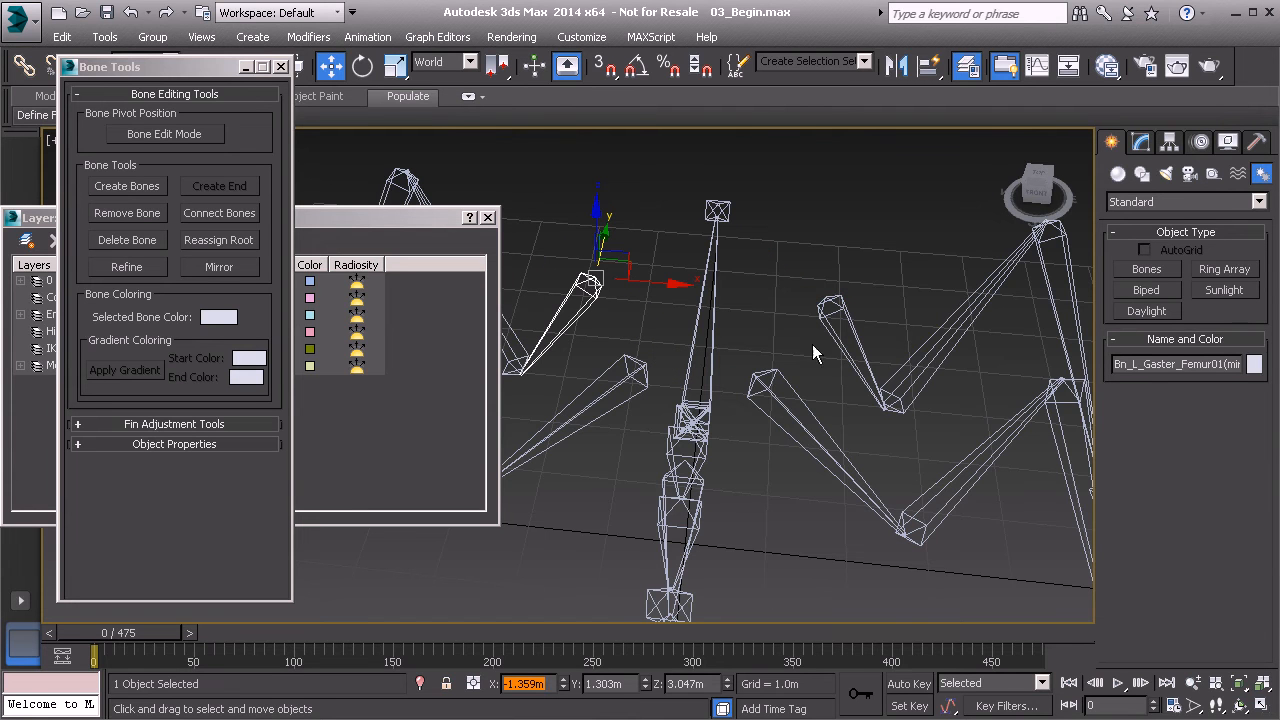
Step: Rename the mirrored leg bones, replacing the L in their names with R and removing the (mirrored) suffix
left_click(822, 285)
mouse_move(796, 374)
middle_mouse_down("alt")
mouse_move(767, 397)
mouse_move(795, 384)
middle_mouse_up("alt")
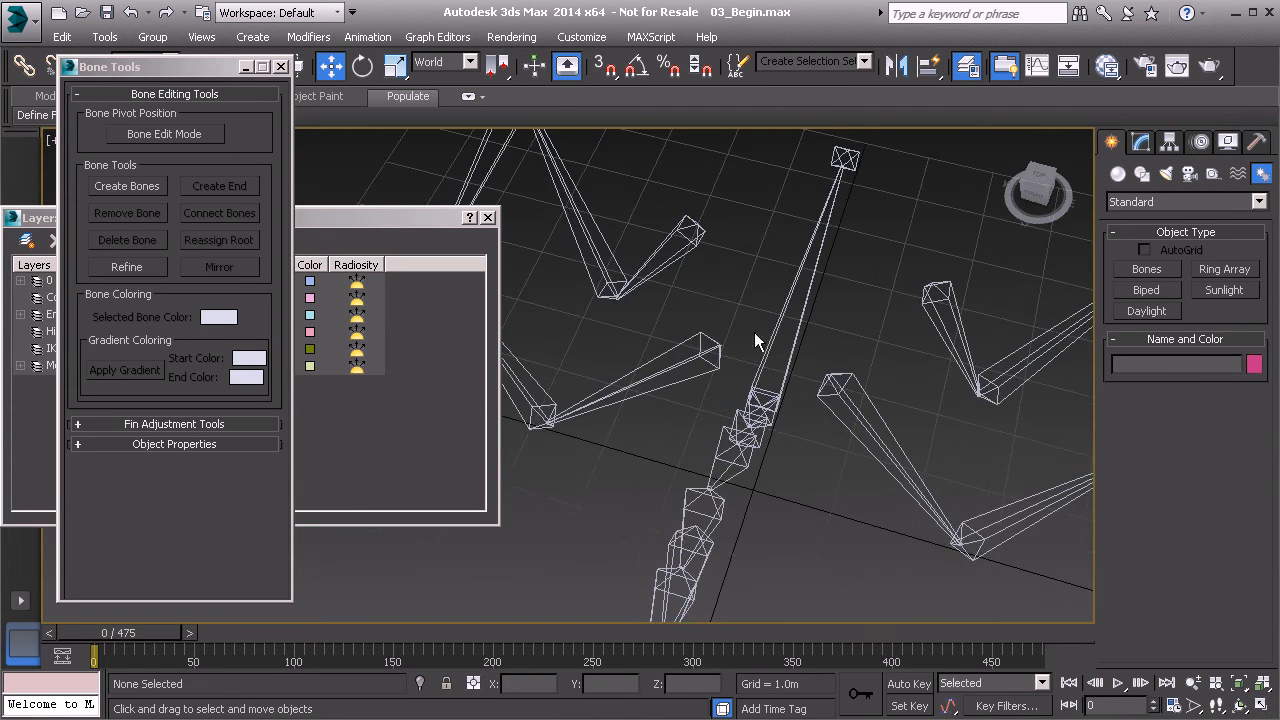
left_click(686, 250)
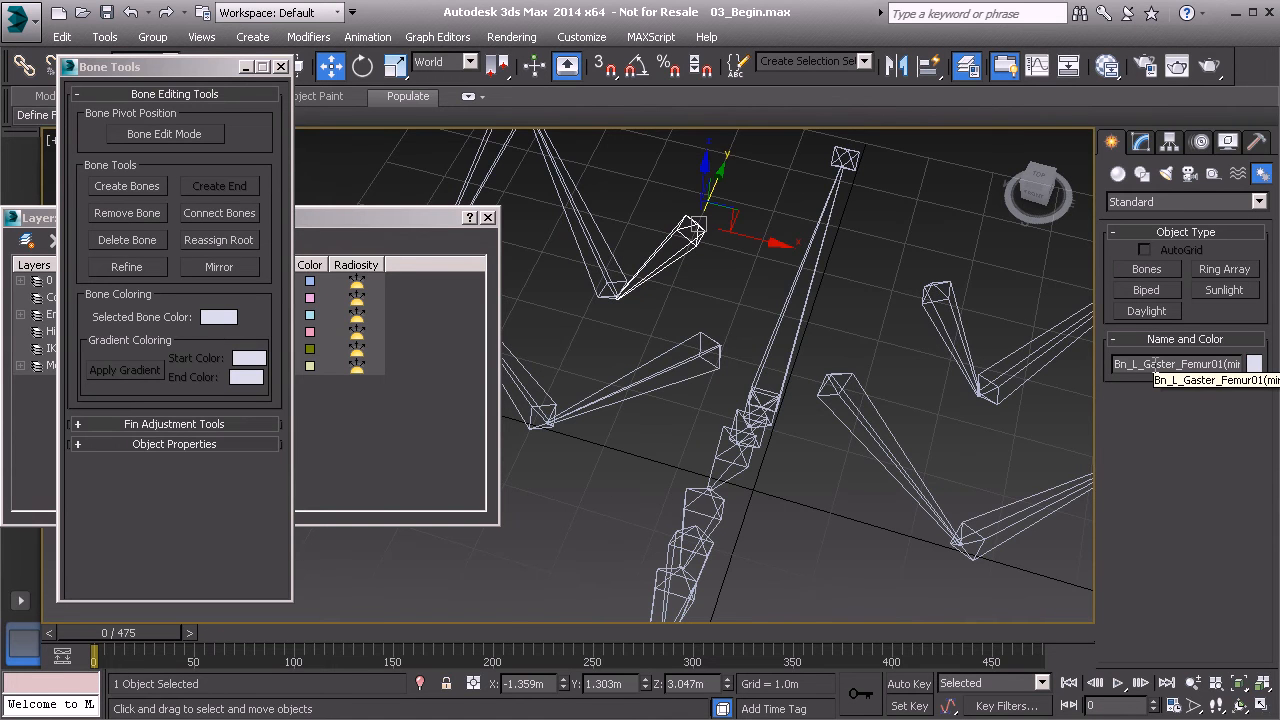
left_click_drag(1194, 366, 1257, 367)
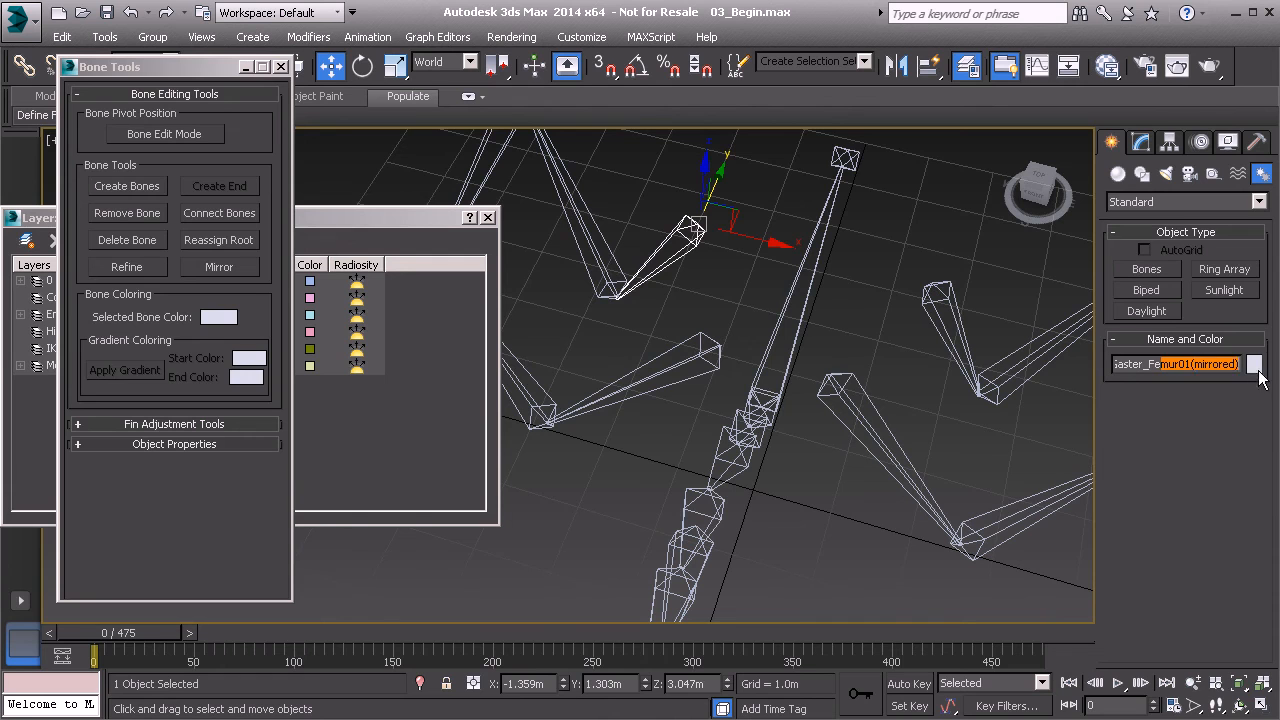
left_click(1200, 365)
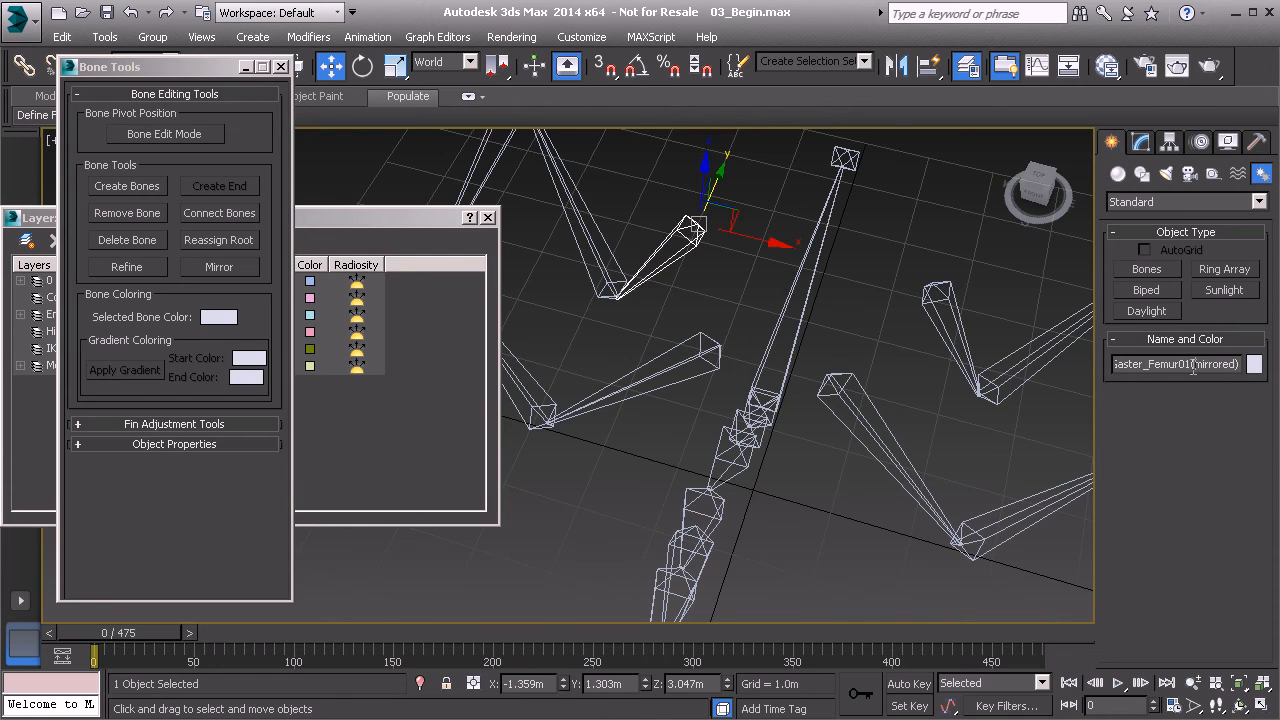
left_click_drag(1156, 364, 1098, 373)
left_click(1137, 366)
left_click(1176, 366)
left_click_drag(1209, 362, 1260, 363)
middle_click_drag(742, 317, 762, 323)
middle_click_drag(611, 302, 689, 300)
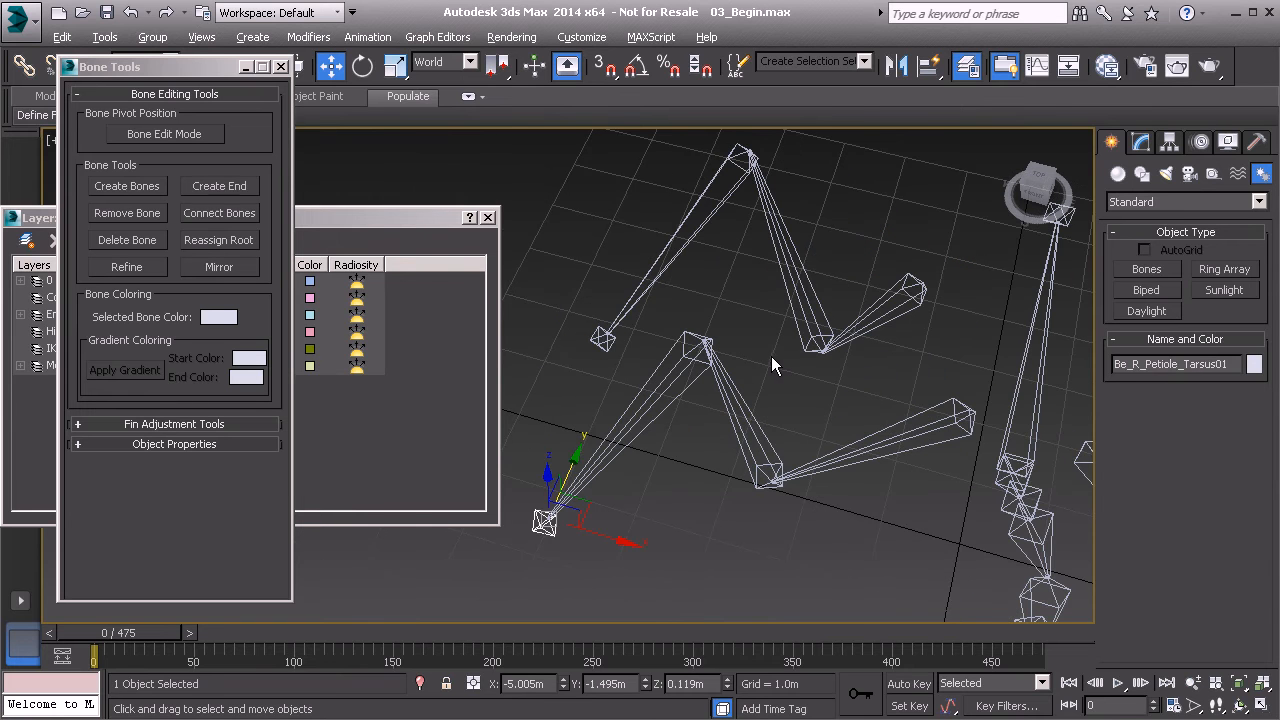
Step: Link the root bones of all four legs to the long rear body bone as their parent
middle_click_drag(893, 387, 742, 348)
scroll(742, 350, "down", 1)
left_click(754, 398)
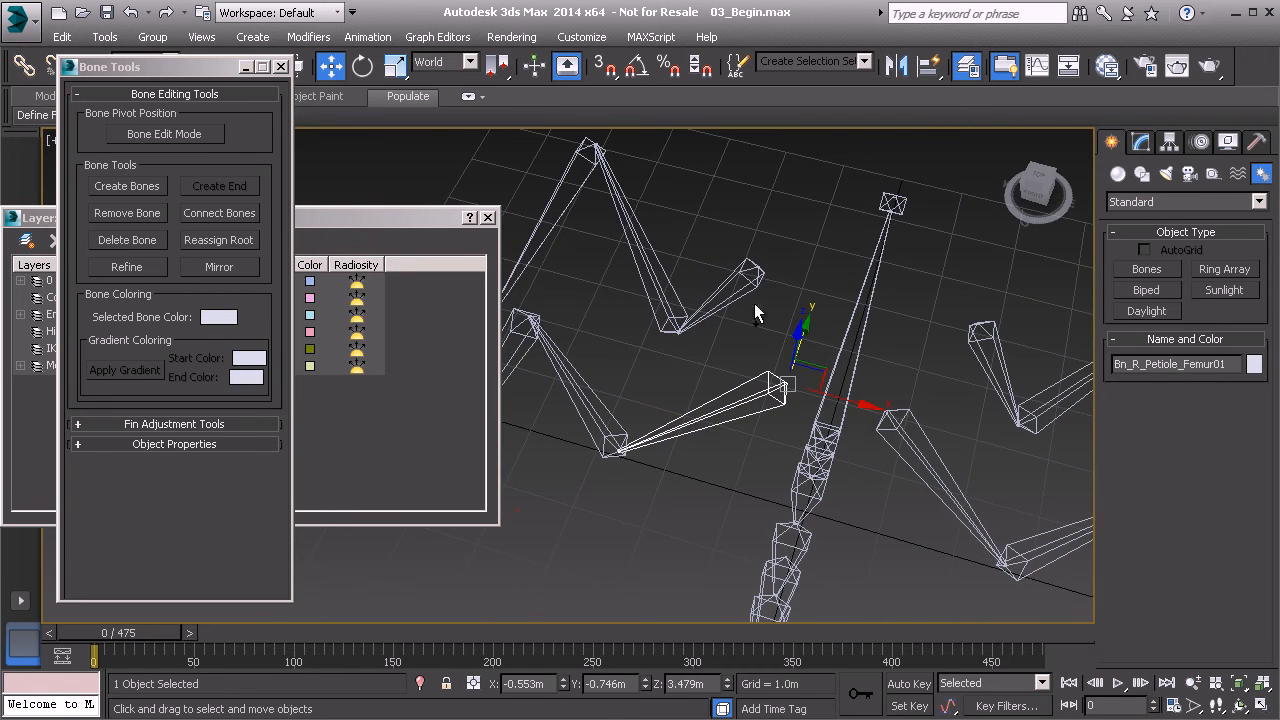
left_click(743, 276, "ctrl")
left_click(983, 334, "ctrl")
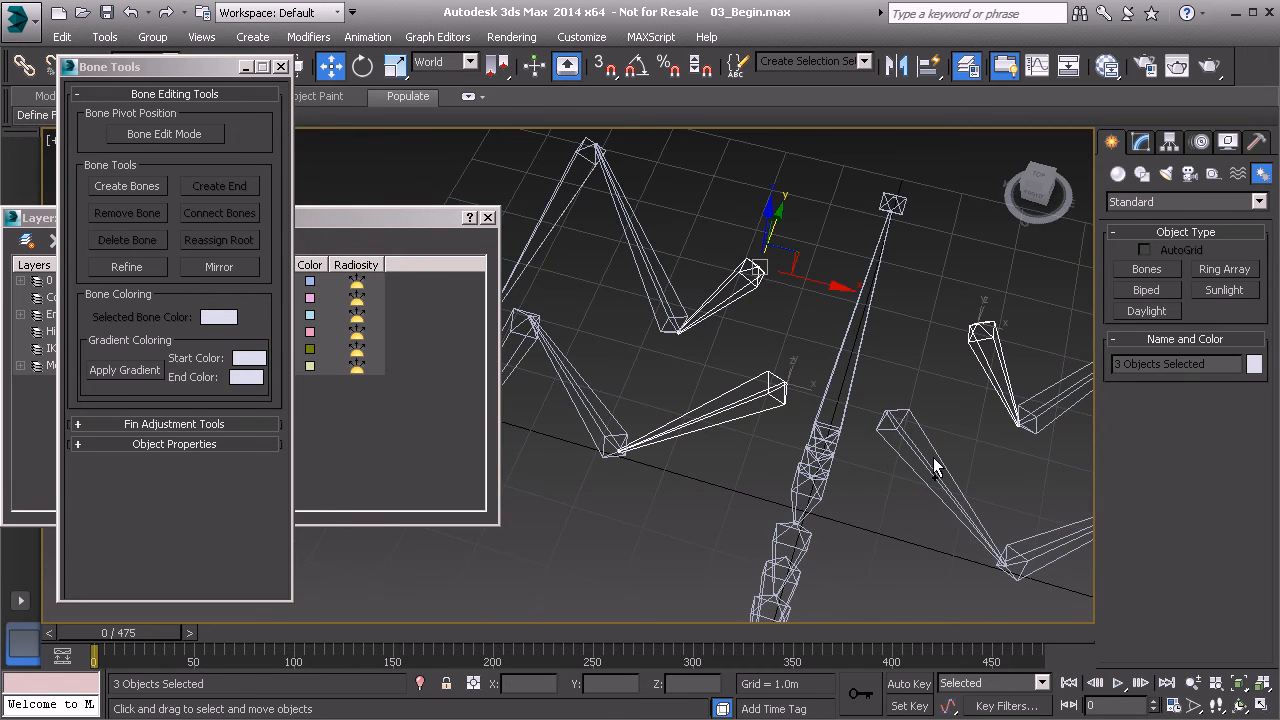
left_click(920, 440, "ctrl")
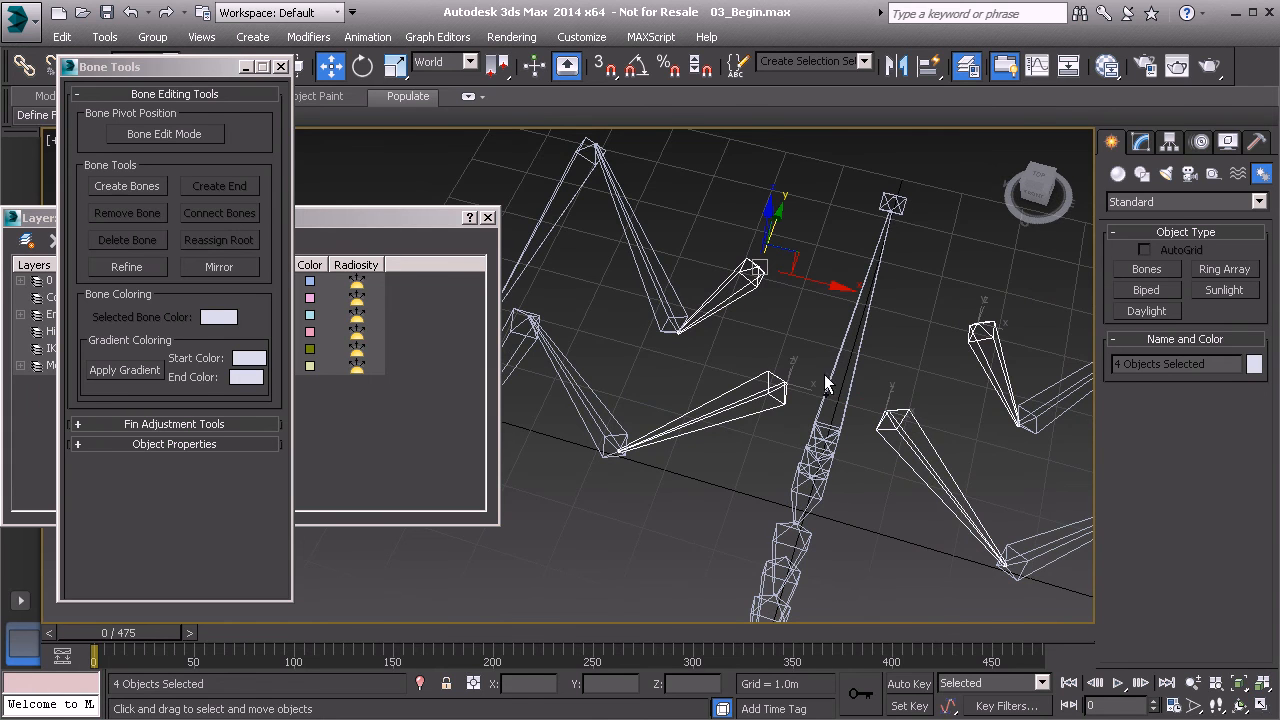
left_click(24, 66)
left_click_drag(918, 436, 865, 338)
middle_click_drag(865, 338, 898, 349)
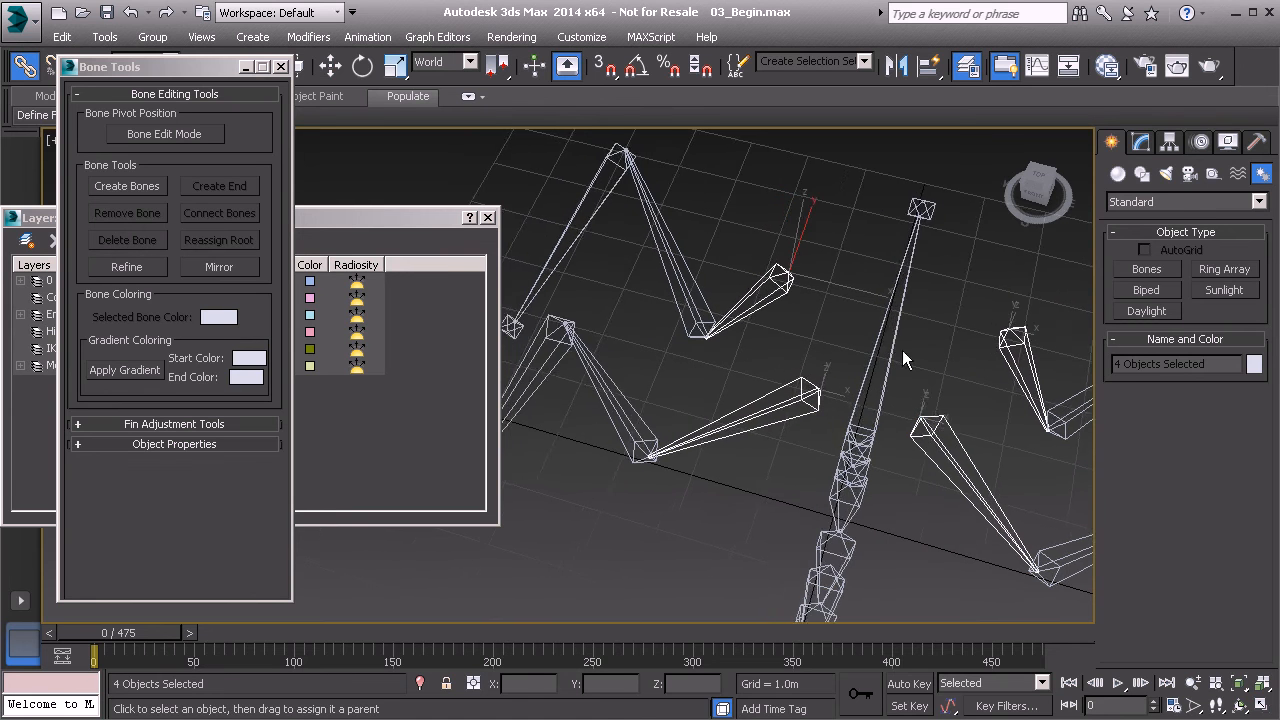
Step: Select all bones of the four legs, add them to the Envelope layer and close the layer manager
scroll(898, 349, "down", 3)
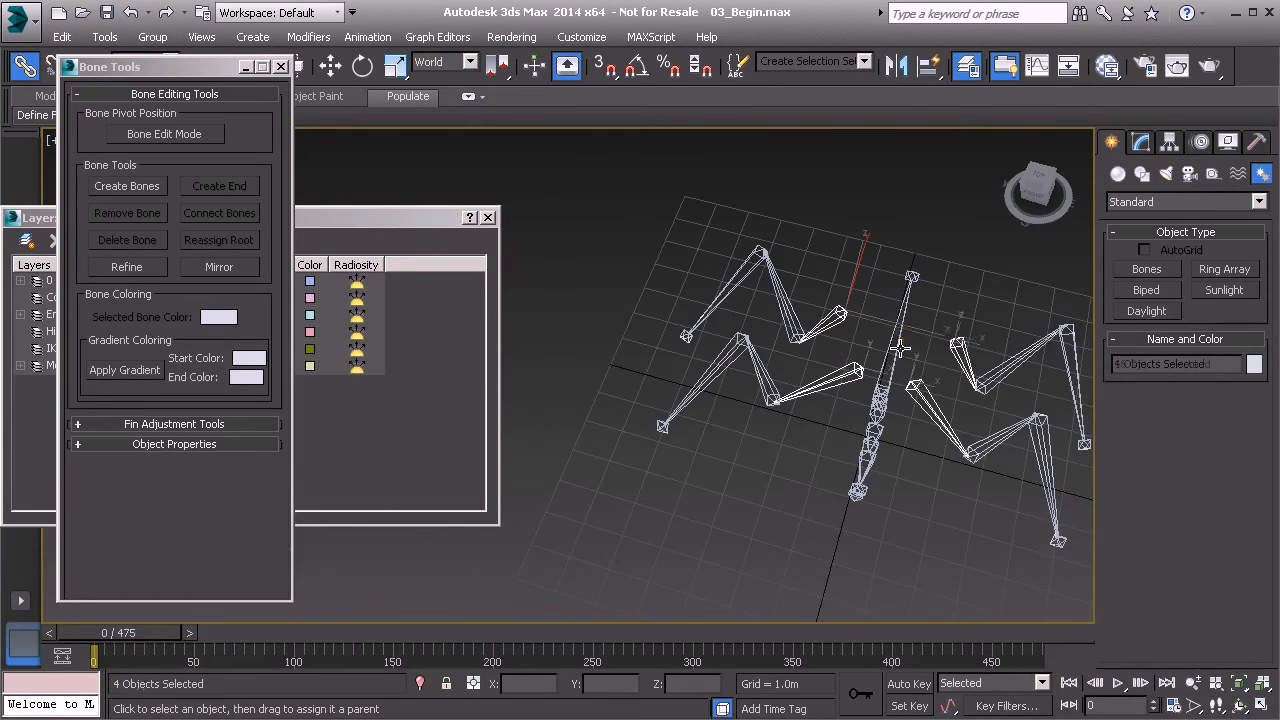
double_click(898, 349)
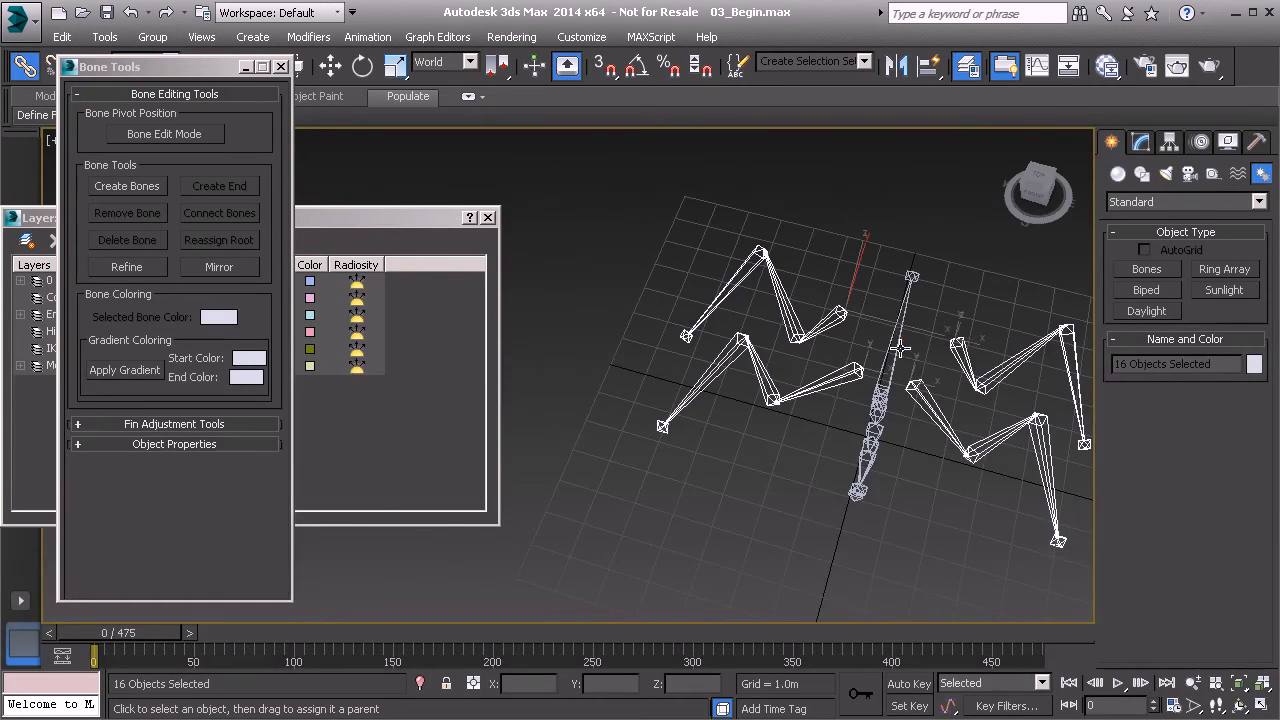
right_click(796, 228)
left_click(745, 153)
left_click(576, 545)
left_click(393, 218)
left_click(78, 315)
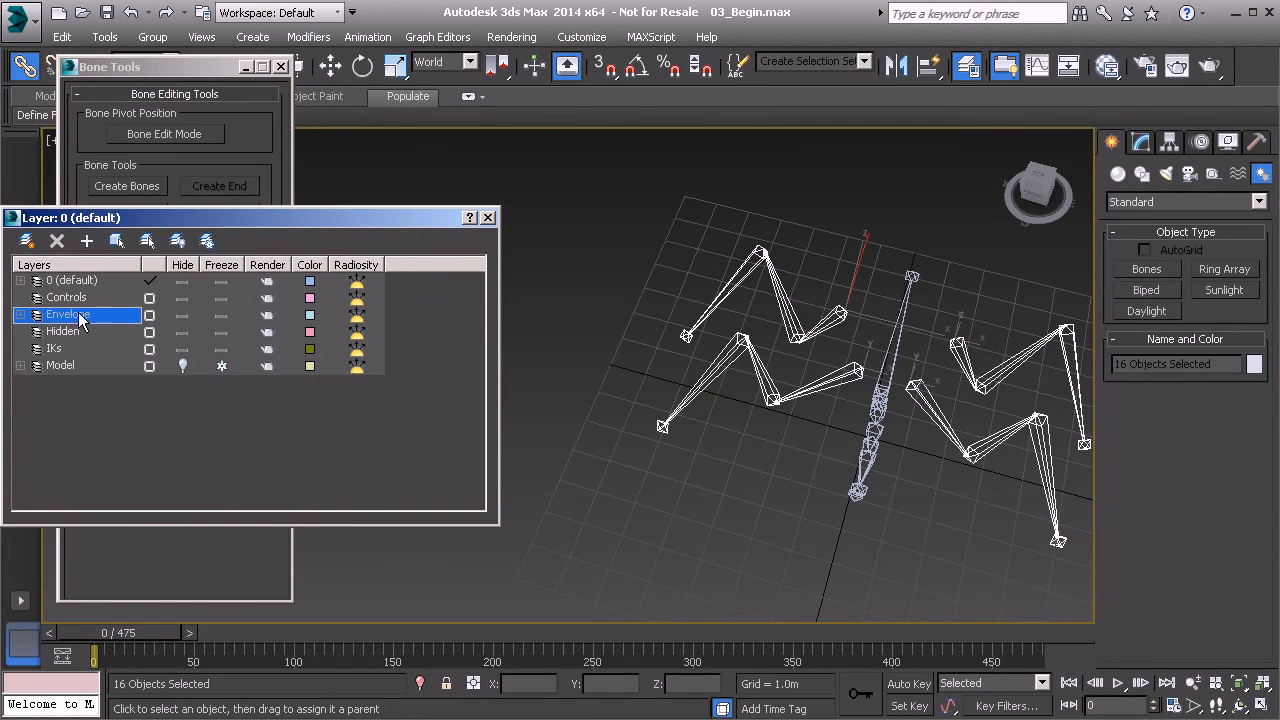
left_click(87, 242)
left_click(488, 218)
Step: Clear the selection and examine the complete skeleton from the side and in perspective
middle_click_drag(772, 302, 786, 336, "alt")
left_click(855, 279)
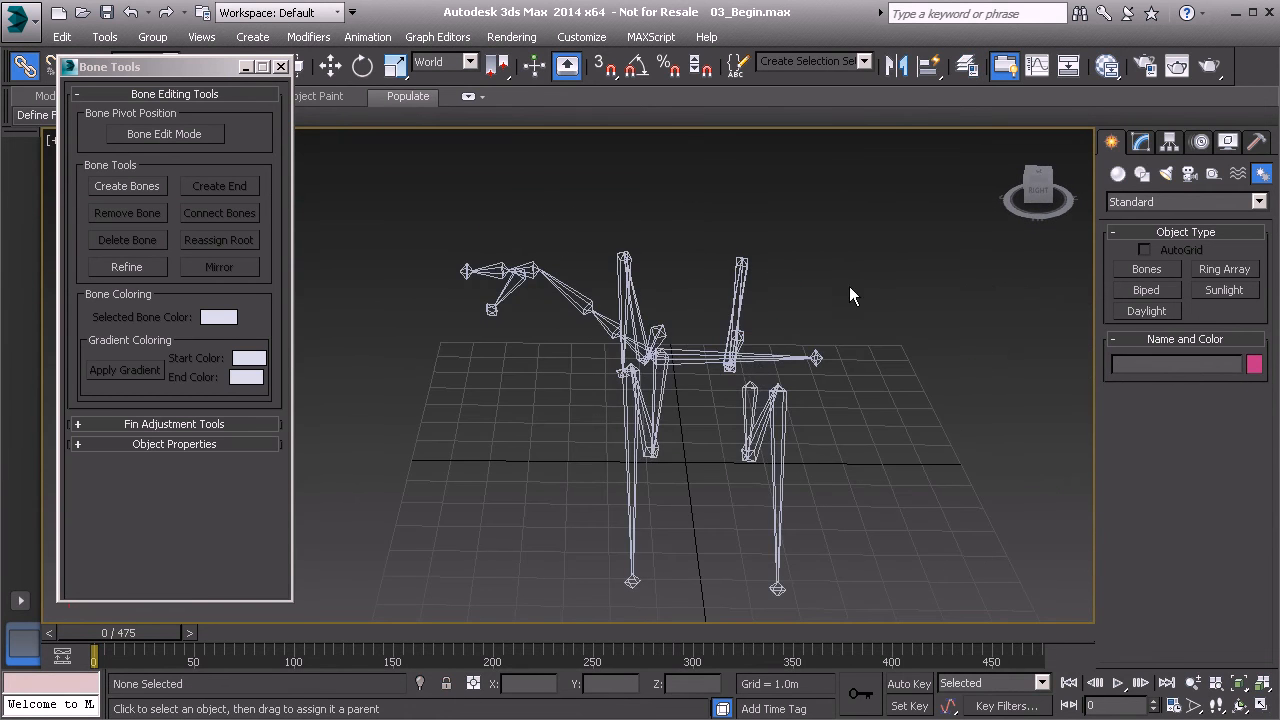
middle_click_drag(855, 279, 695, 337, "alt")
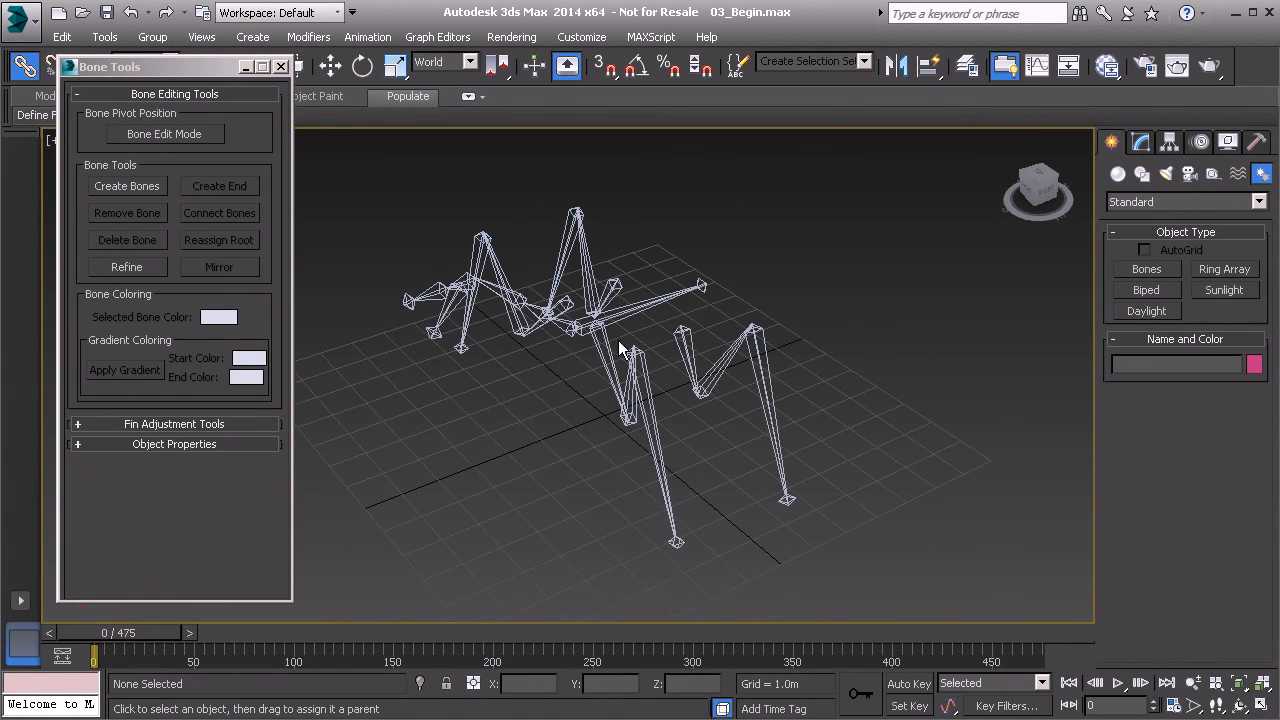
middle_click_drag(615, 339, 645, 365)
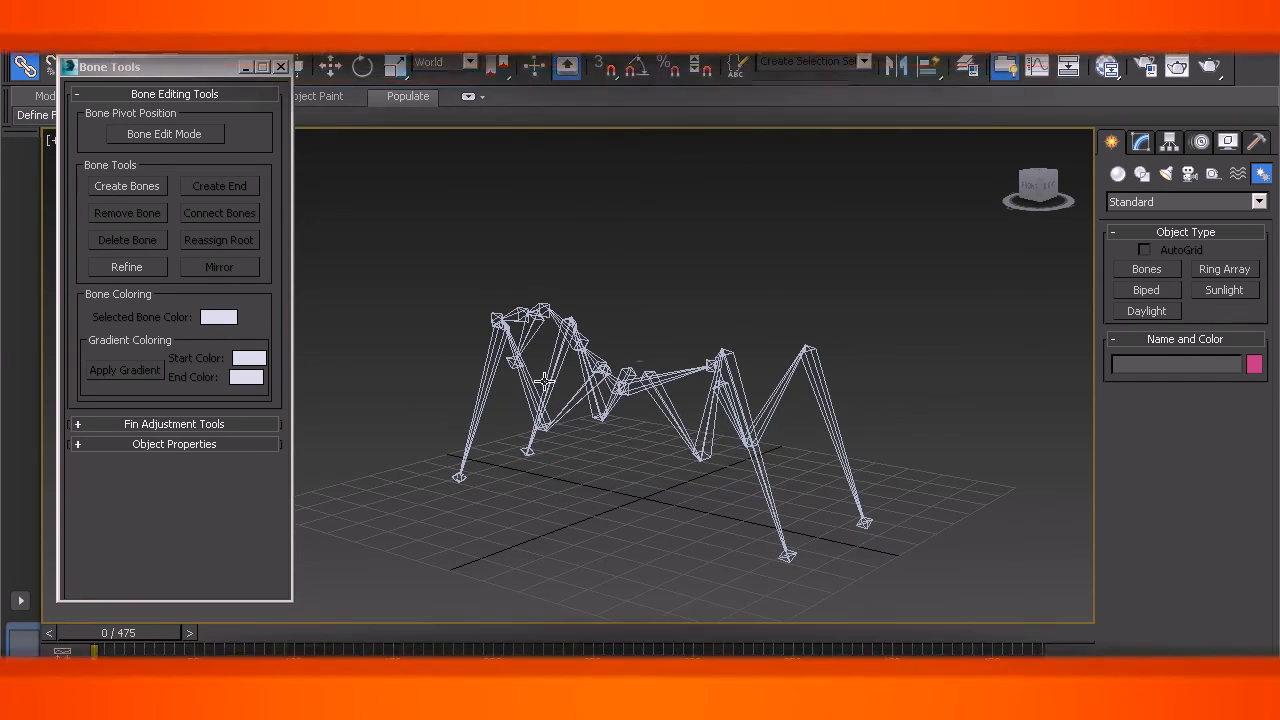